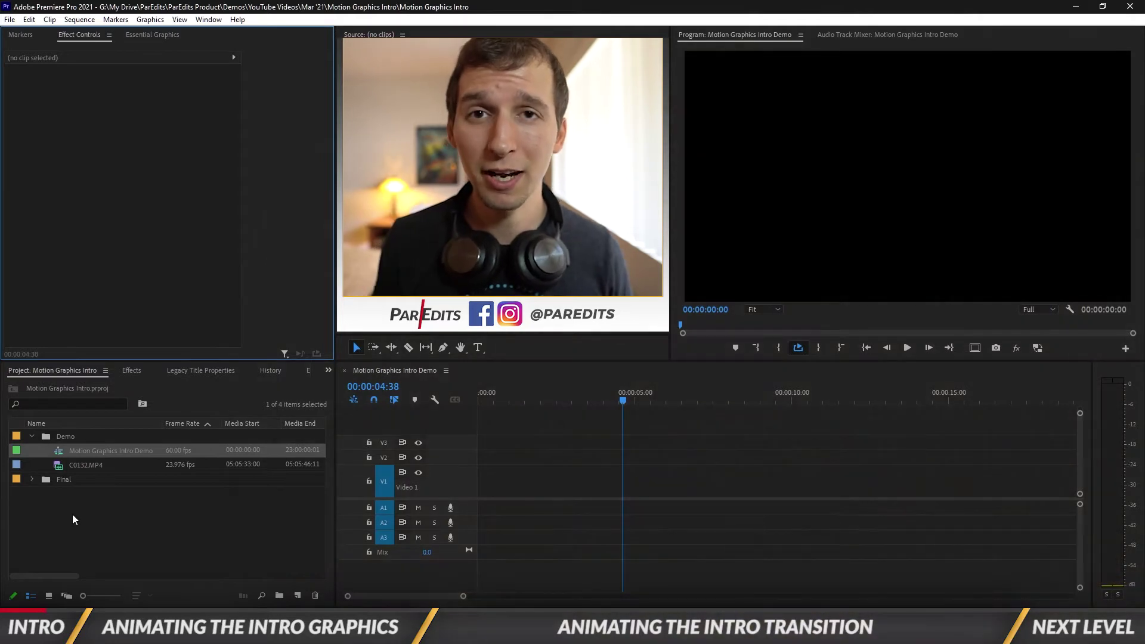
Place C0132.MP4 at the start of track V1, keeping the existing sequence settings.
drag(58, 464, 478, 494)
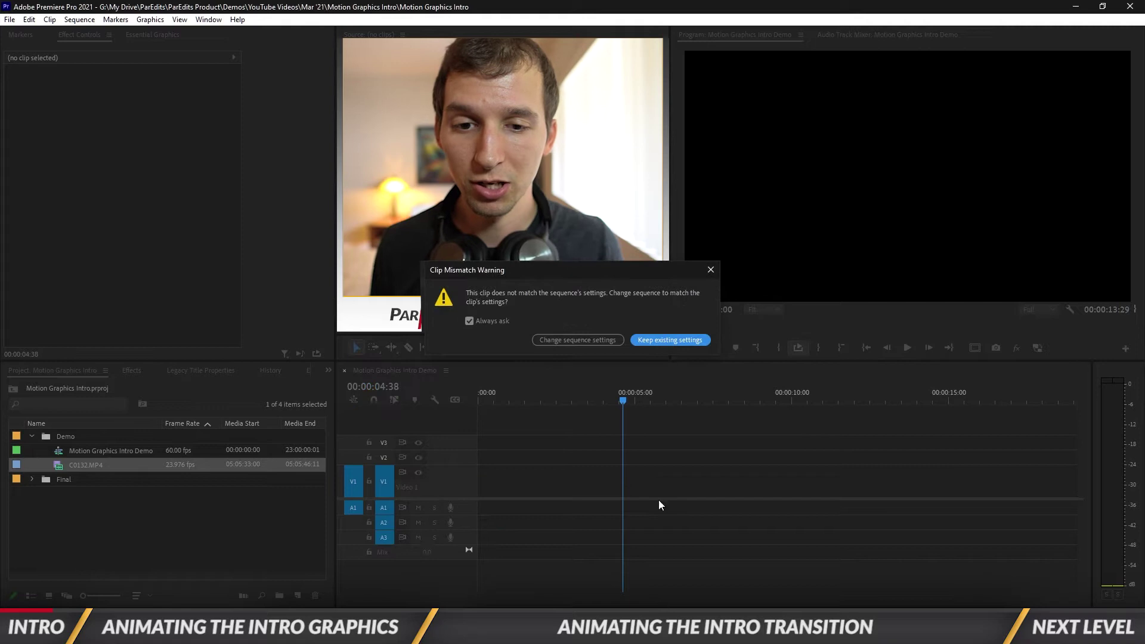
click(668, 338)
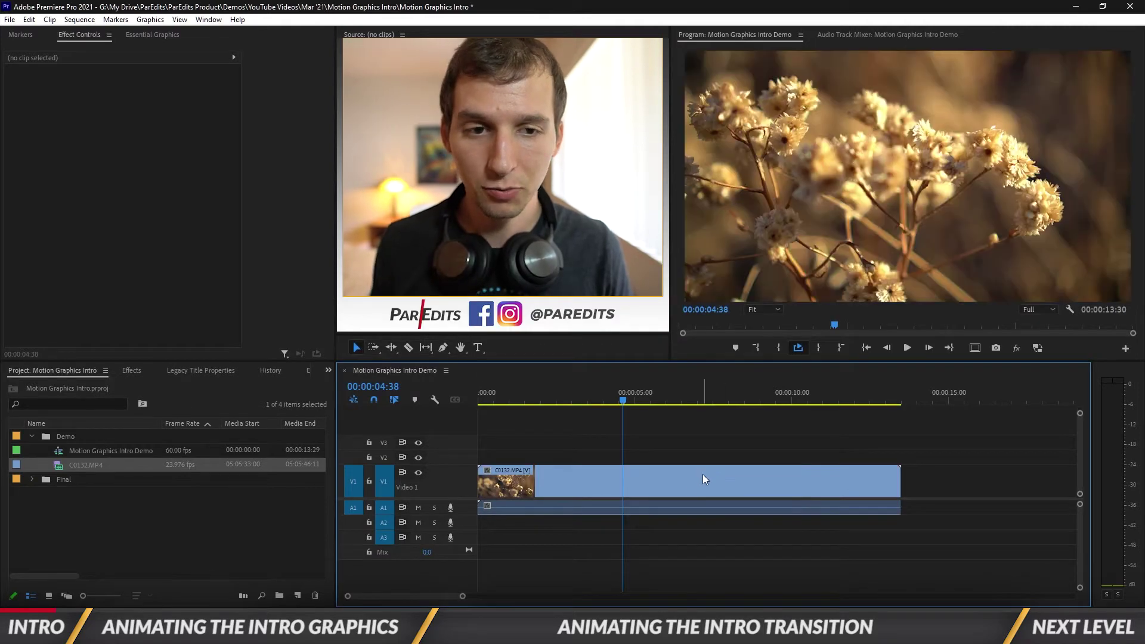
Create a new graphic with a rectangle shape over the footage at 00:00:04:38.
click(151, 36)
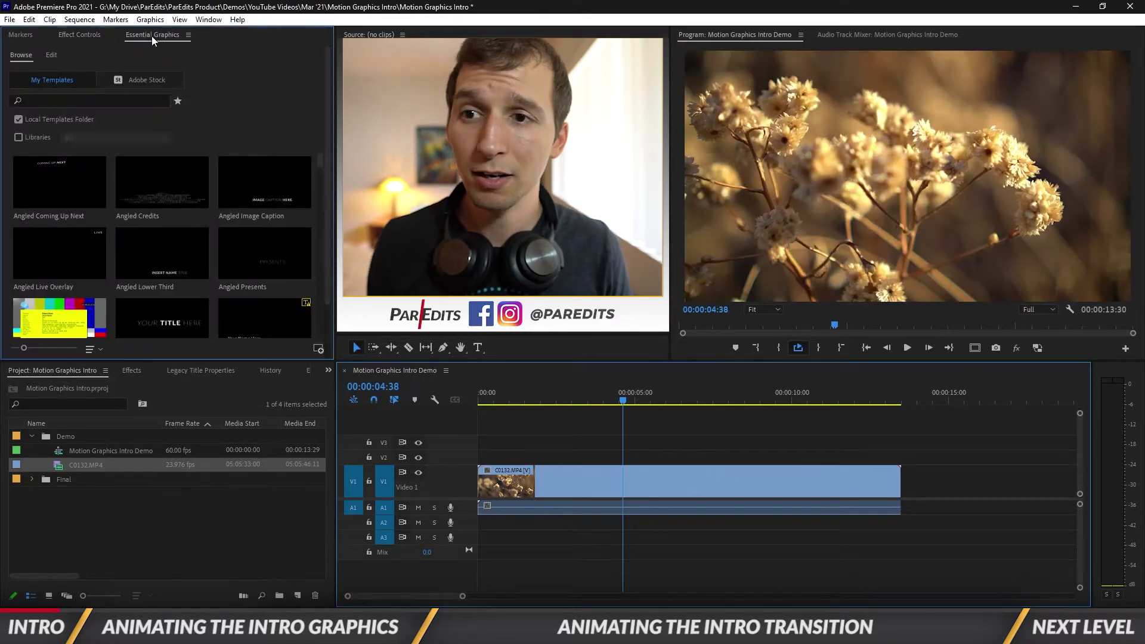
click(208, 20)
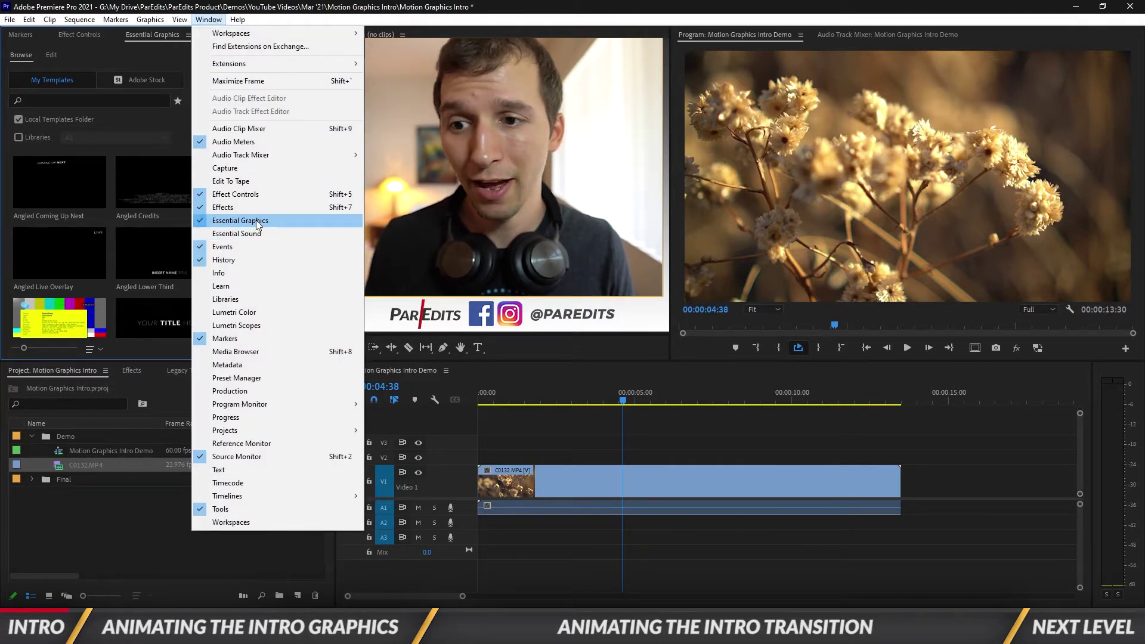
click(257, 222)
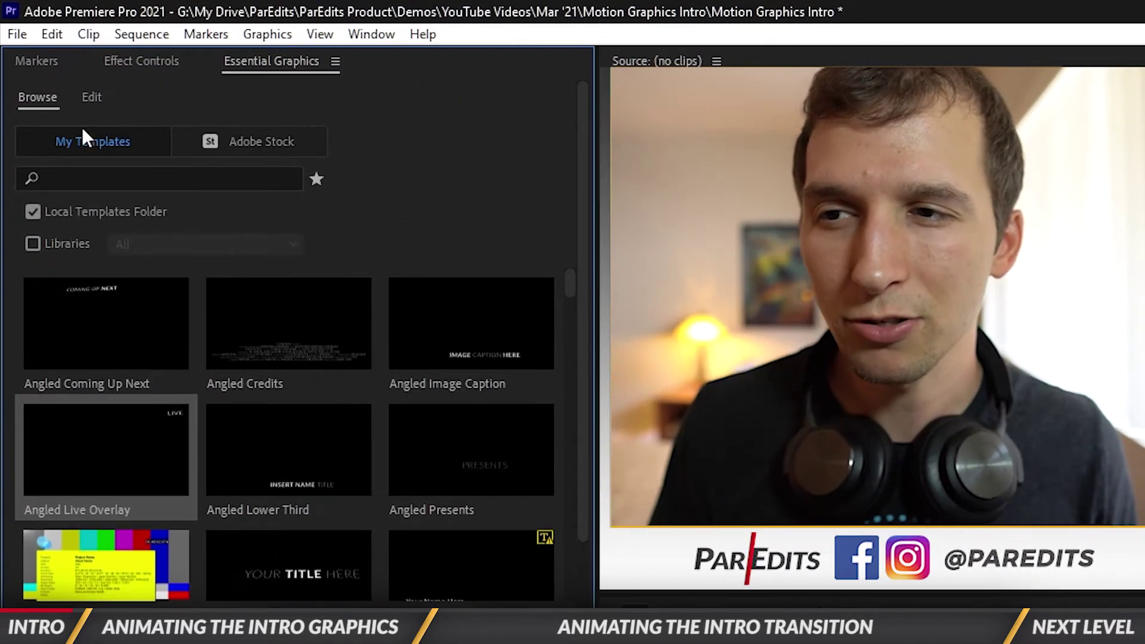
click(88, 94)
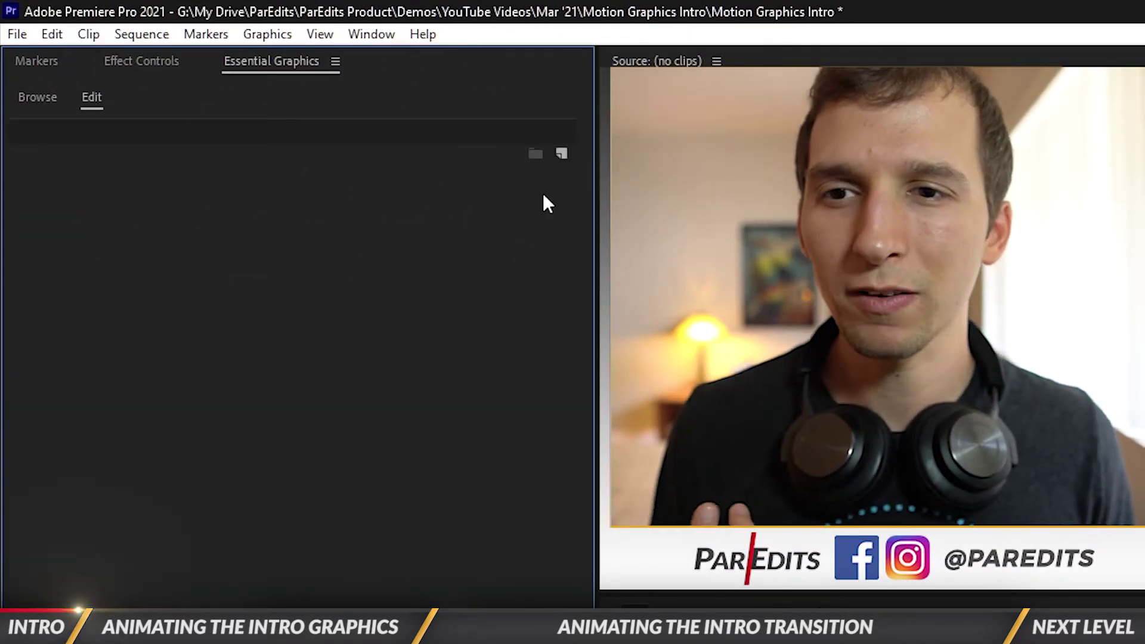
click(561, 154)
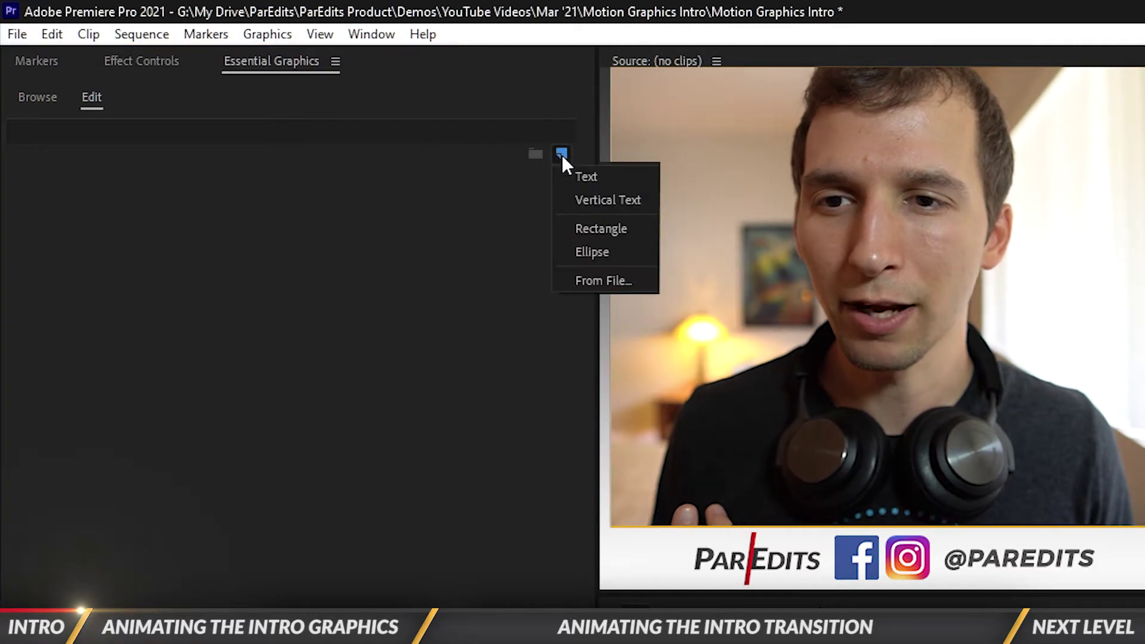
click(585, 234)
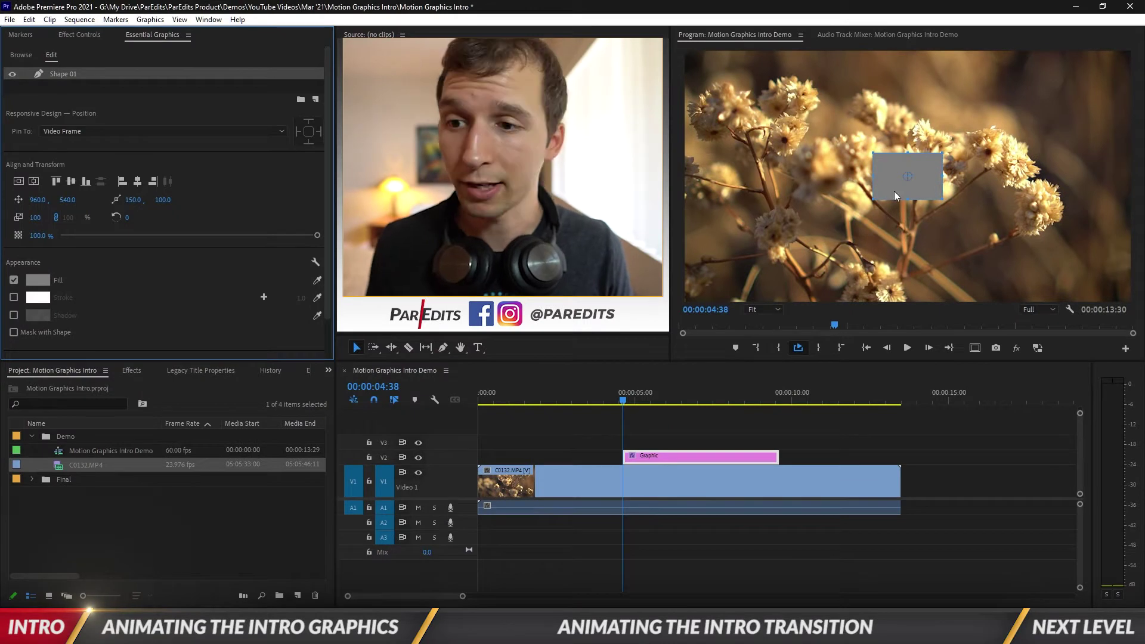
Turn the rectangle into an outline: disable its fill, enable a black (000000) stroke and set the stroke width to 5.0.
click(13, 297)
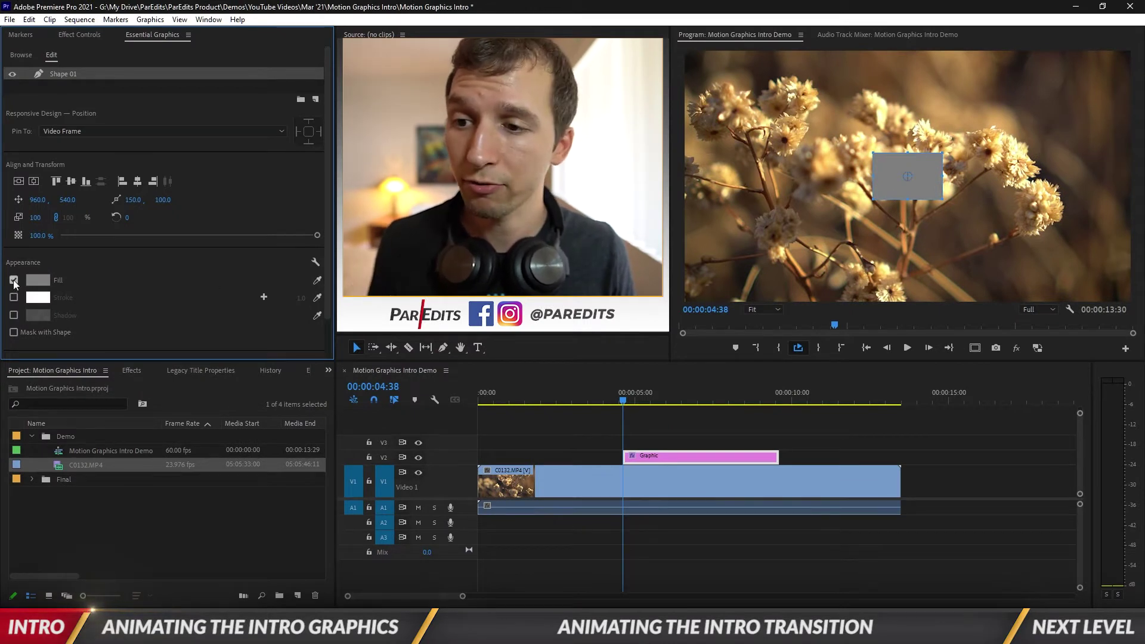
click(14, 280)
click(37, 297)
drag(418, 430, 377, 377)
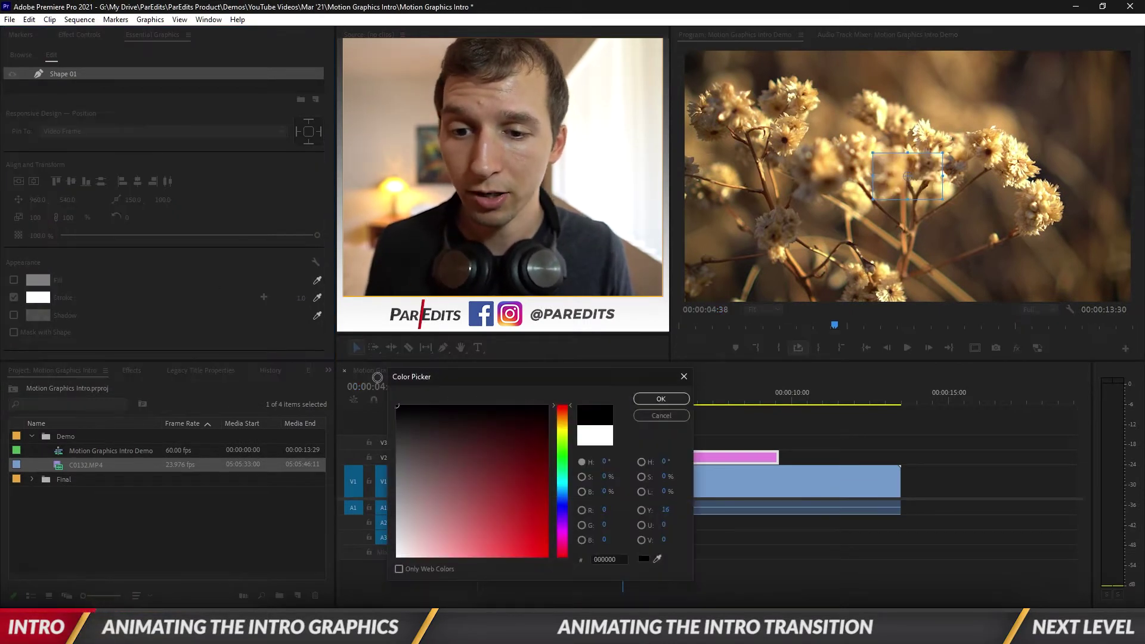
click(636, 399)
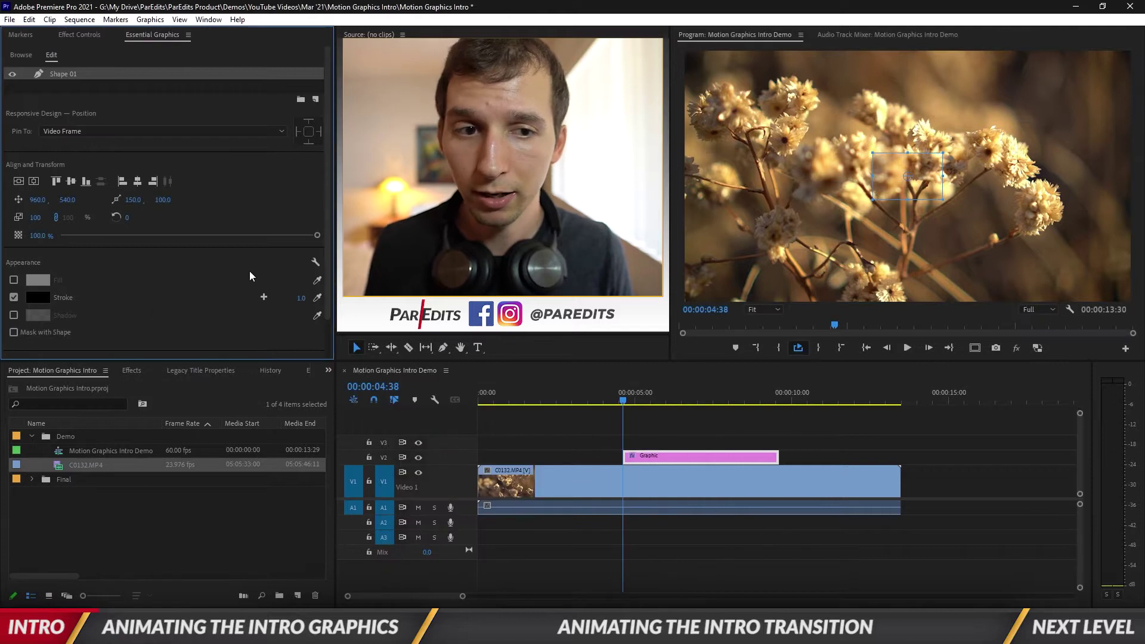
mouse_move(301, 297)
mouse_down()
mouse_move(327, 297)
mouse_move(298, 297)
mouse_up()
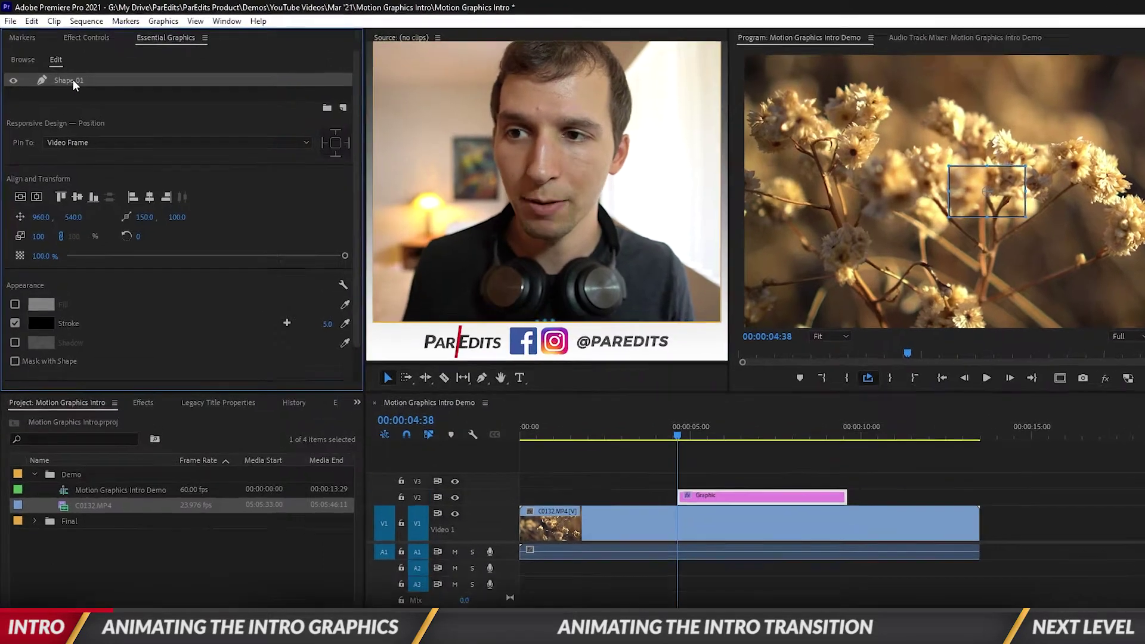
Rename the rectangle layer as "Small Outline".
right_click(66, 73)
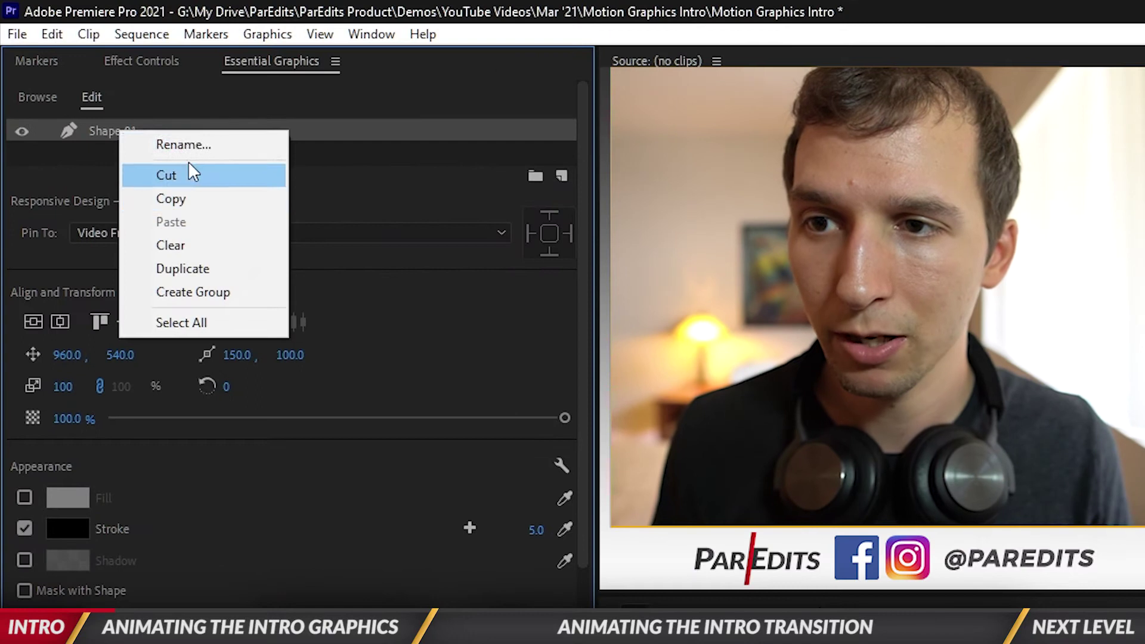
click(209, 144)
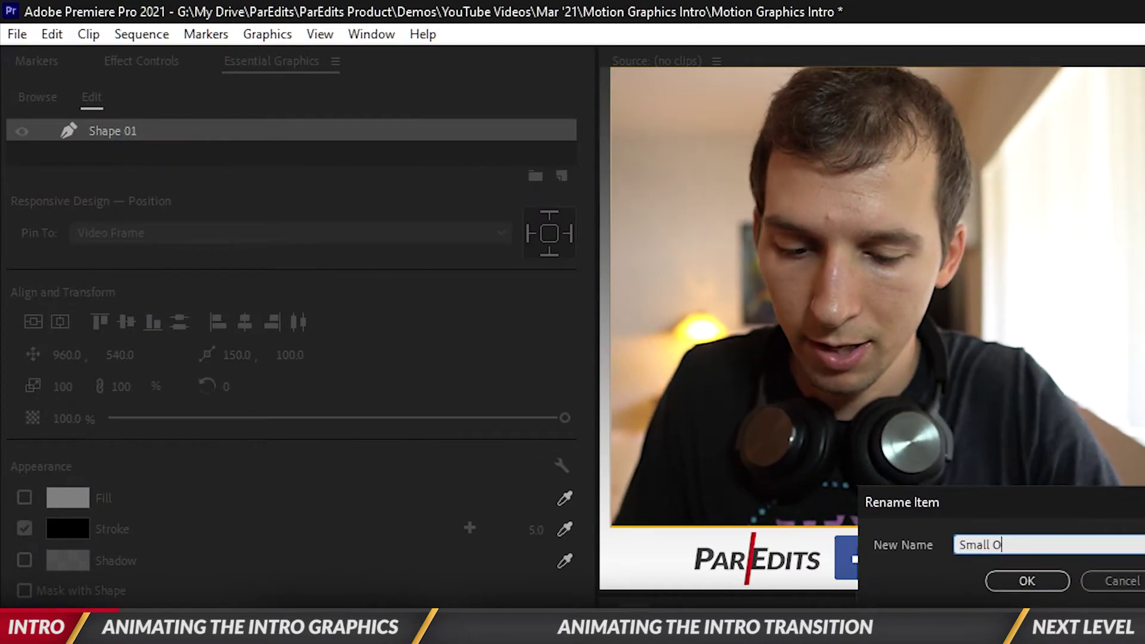
click(1027, 580)
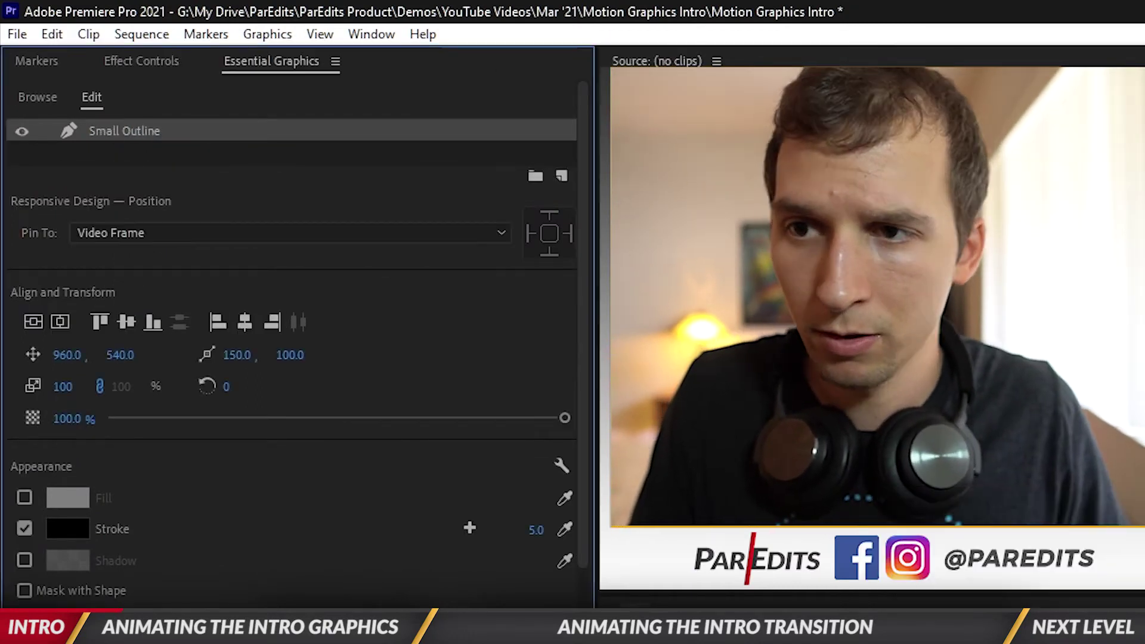
Duplicate the Small Outline layer and rename the copy as "Big Outline".
right_click(146, 137)
click(220, 260)
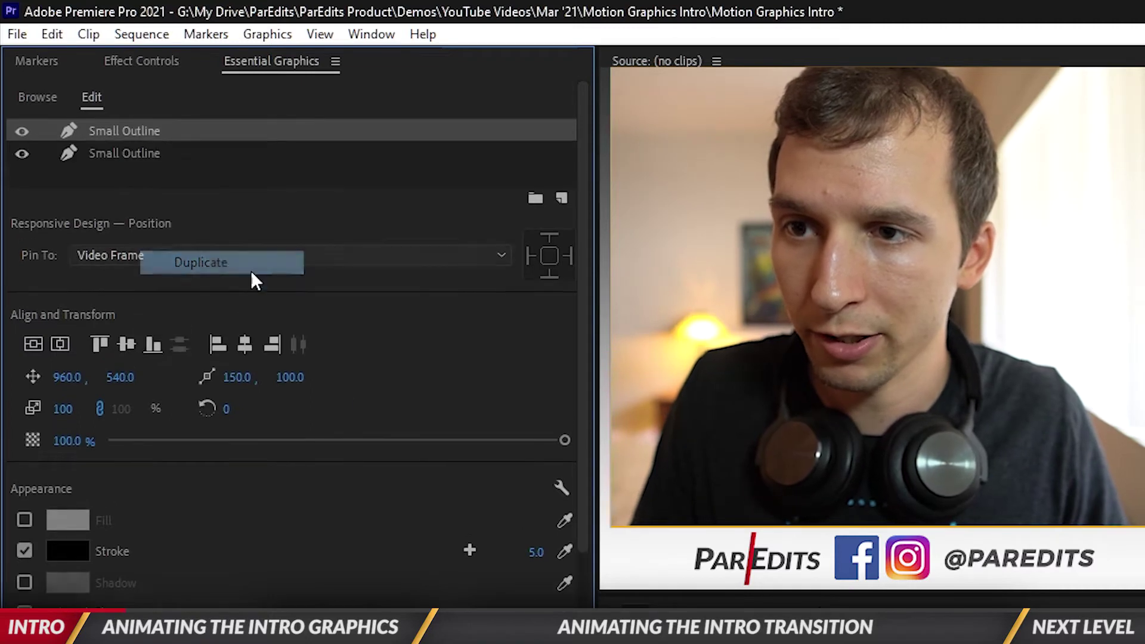
right_click(124, 129)
click(209, 144)
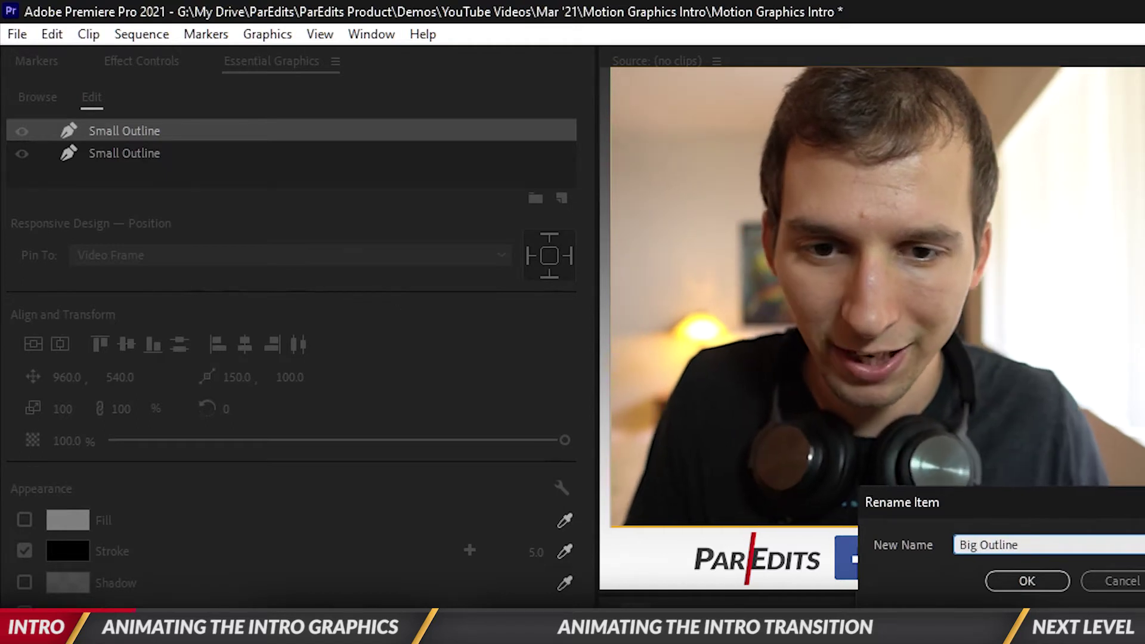
click(1027, 577)
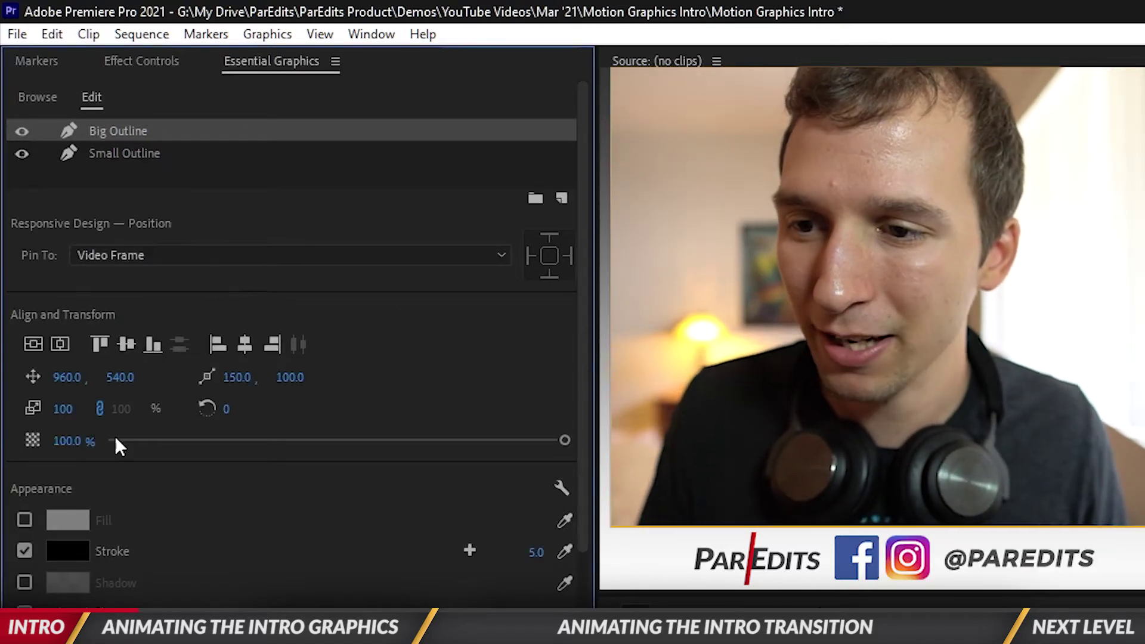
Scale the Small Outline layer to 125 percent and the Big Outline layer to 150 percent.
double_click(120, 132)
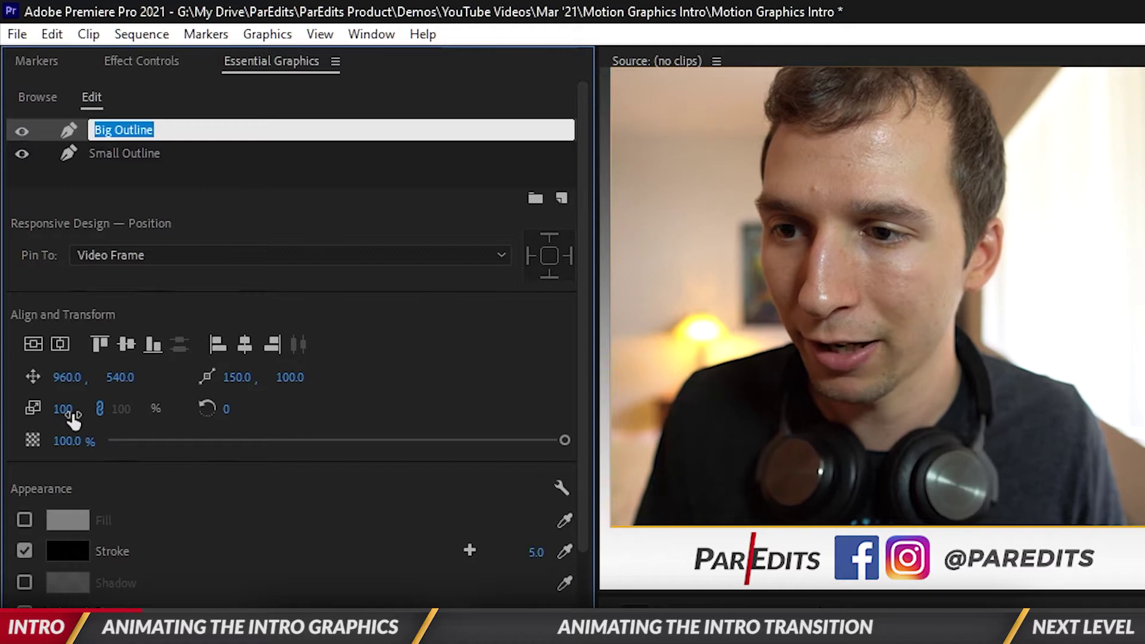
click(64, 410)
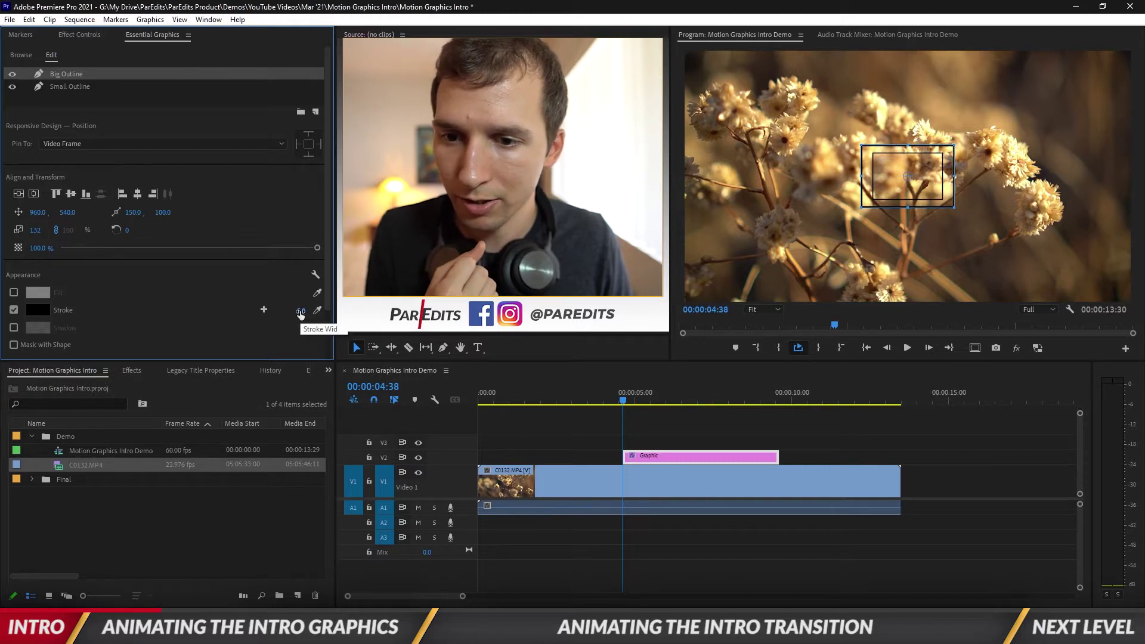
click(668, 429)
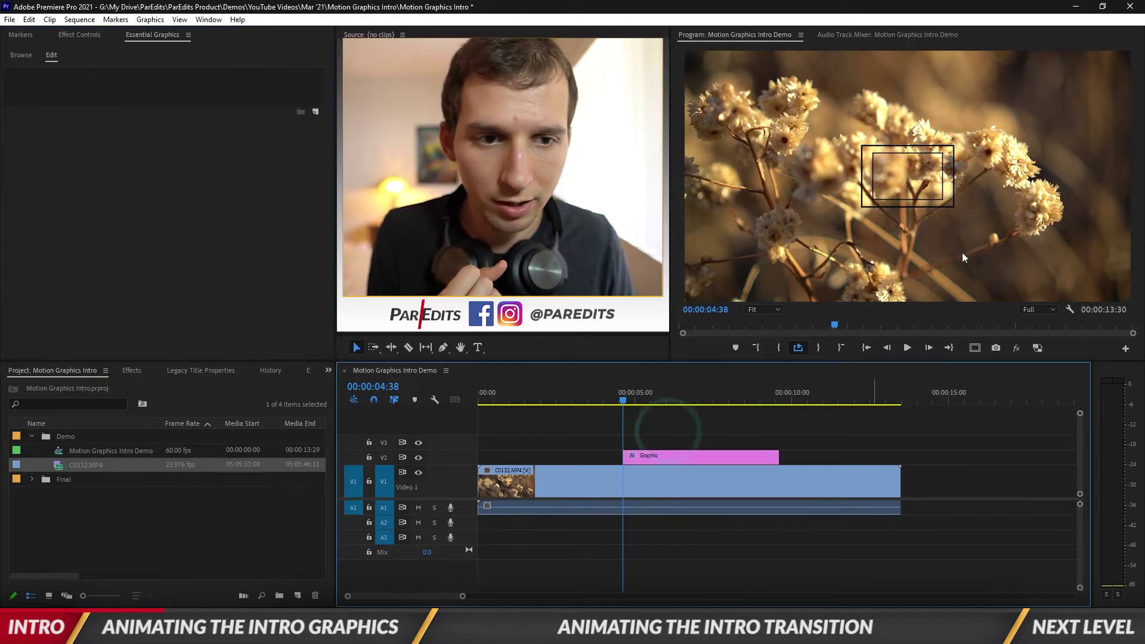
click(925, 180)
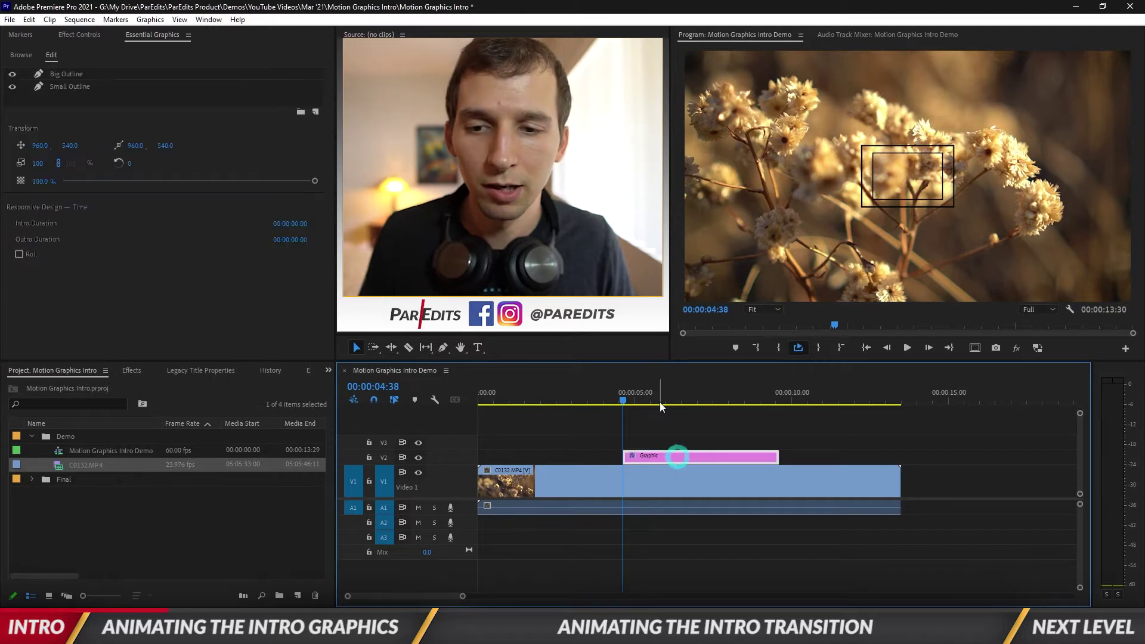
click(88, 86)
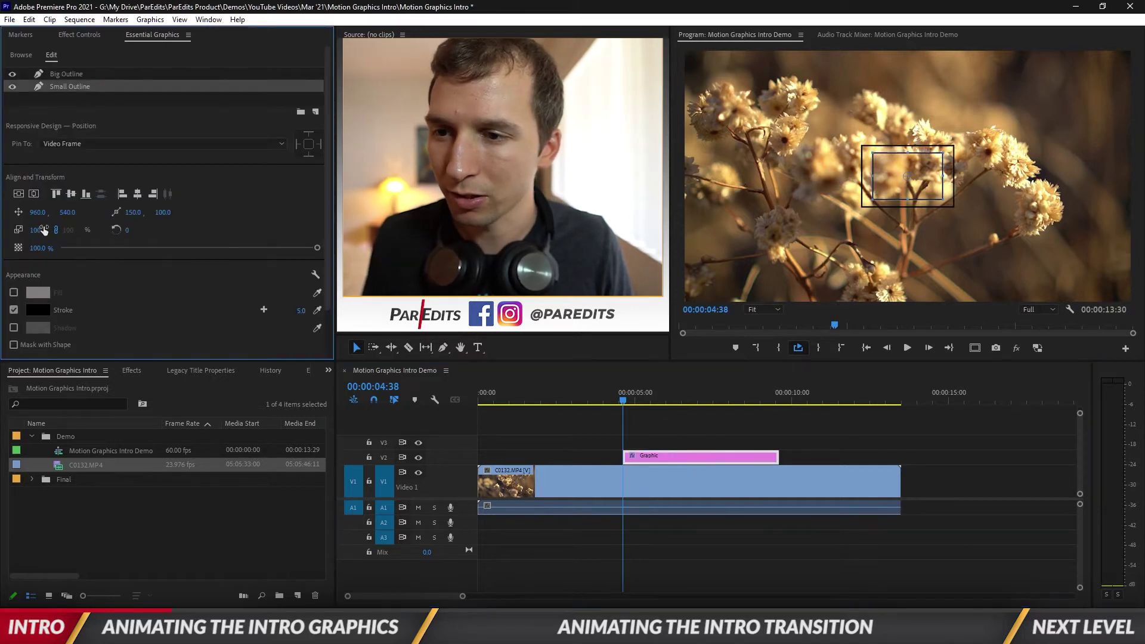
click(67, 74)
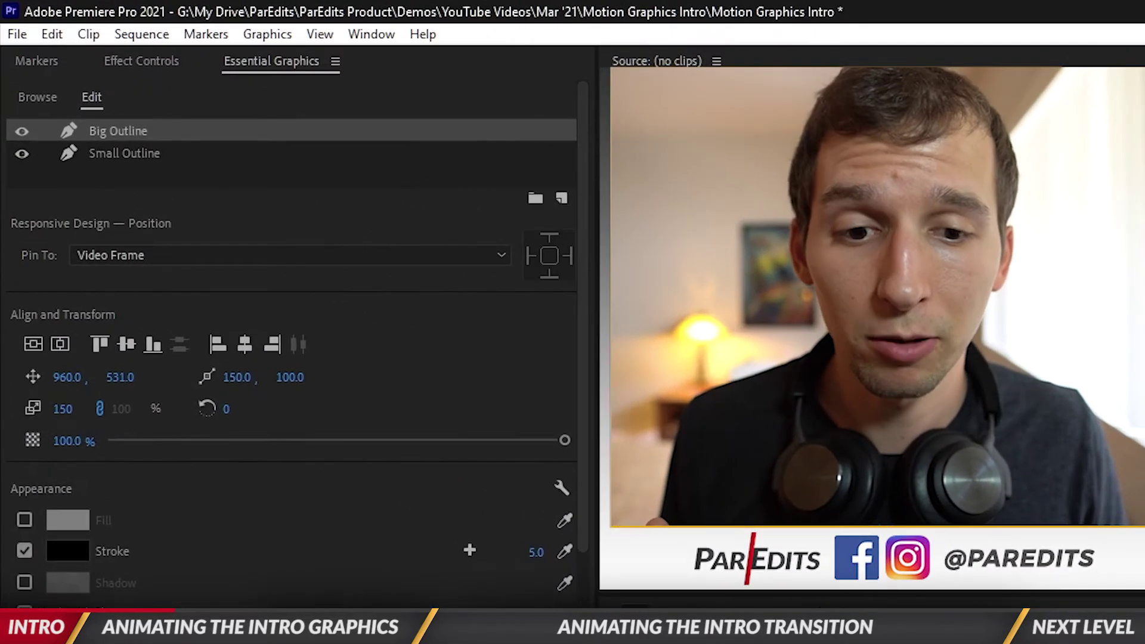
click(667, 429)
click(1142, 641)
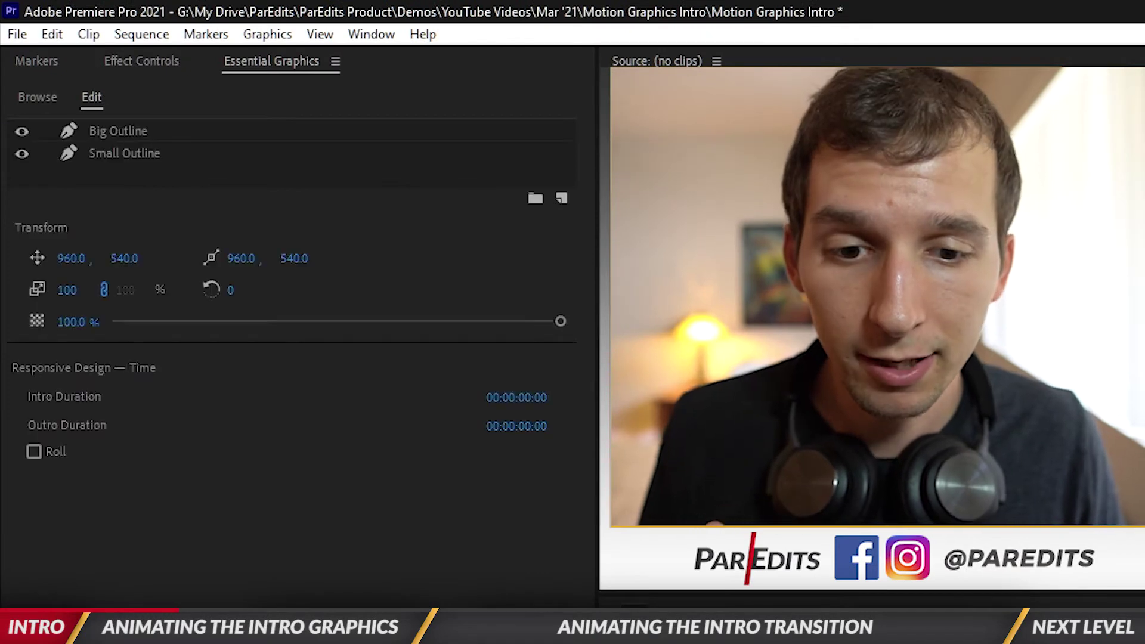
Add the logo image "Replace me" from file to the graphic and scale it to 25 percent.
click(561, 199)
click(600, 325)
click(398, 231)
double_click(398, 231)
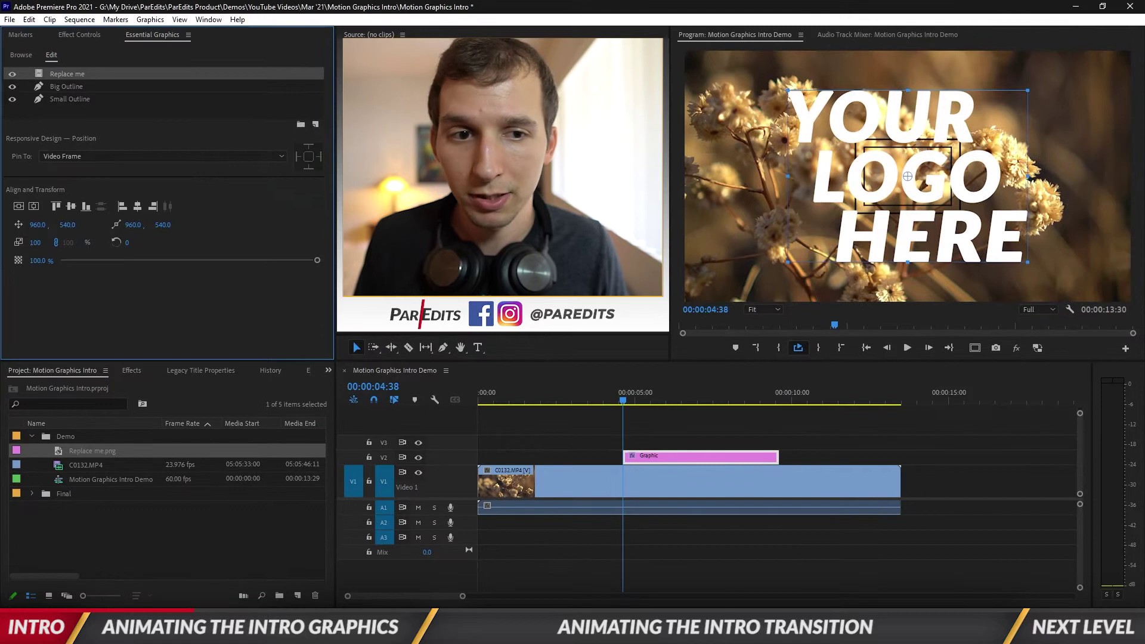
drag(50, 344, 3, 344)
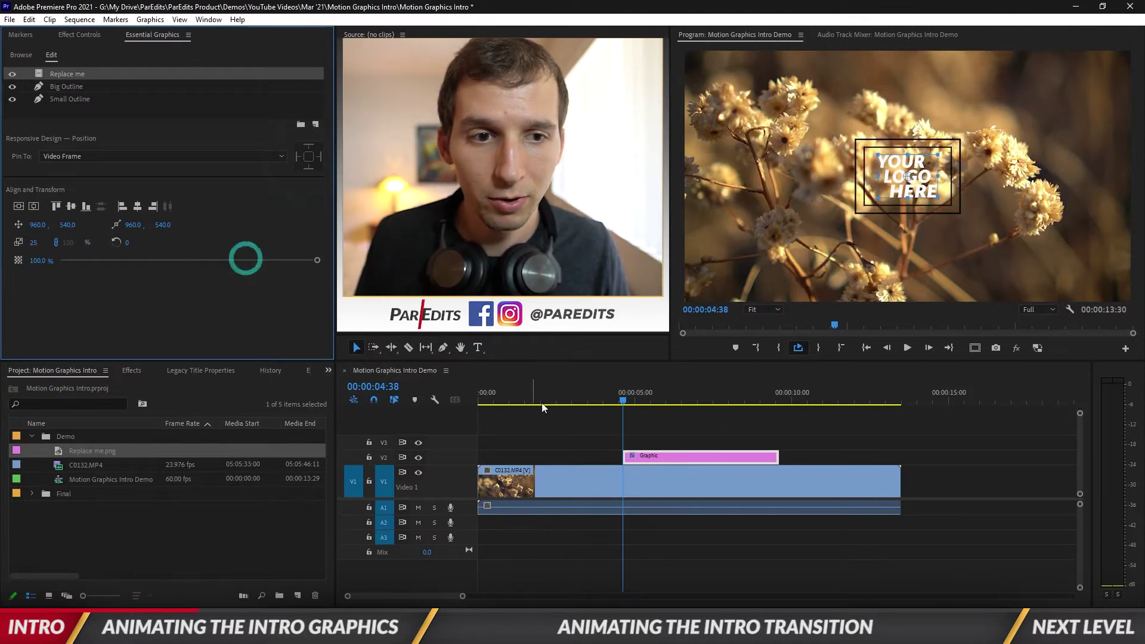
key(ctrl+z)
Move the graphic clip to the start of the sequence on V2 and return the playhead to 00:00:00:00.
drag(703, 456, 552, 452)
click(483, 391)
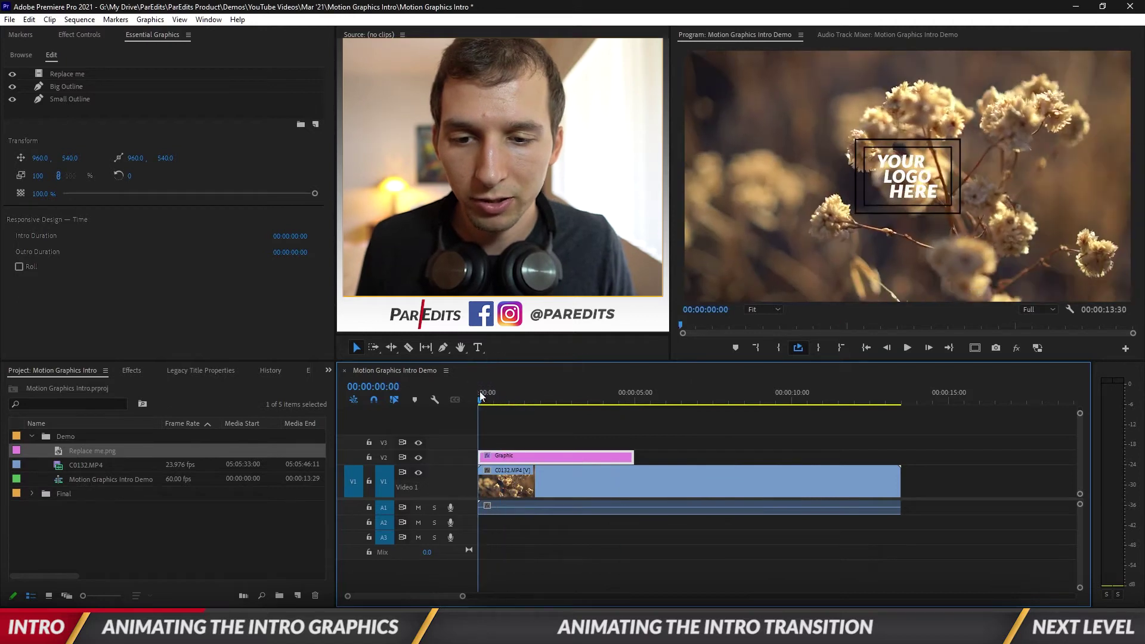
Show the Small Outline shape's effect properties and keyframe its opacity at 0 percent on the first frame.
click(72, 100)
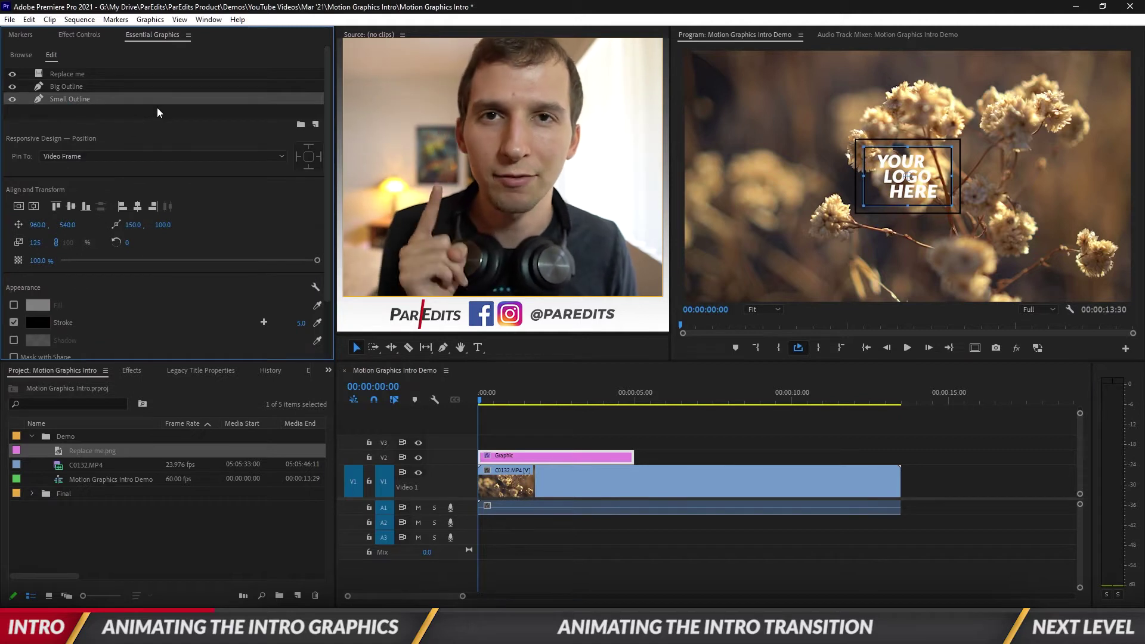
click(82, 35)
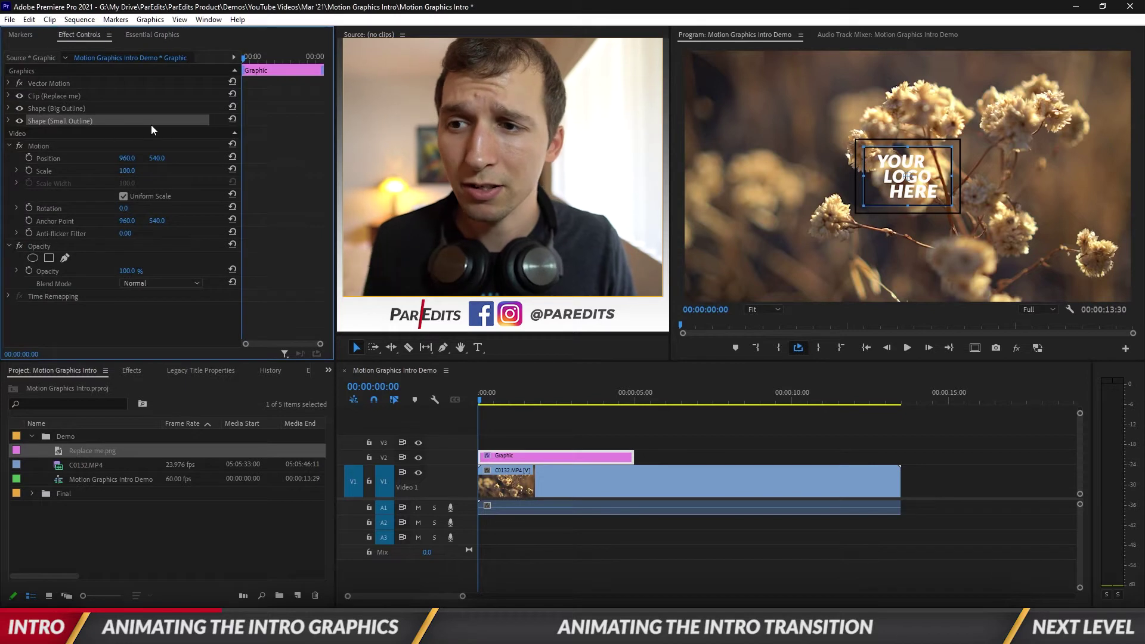
click(9, 121)
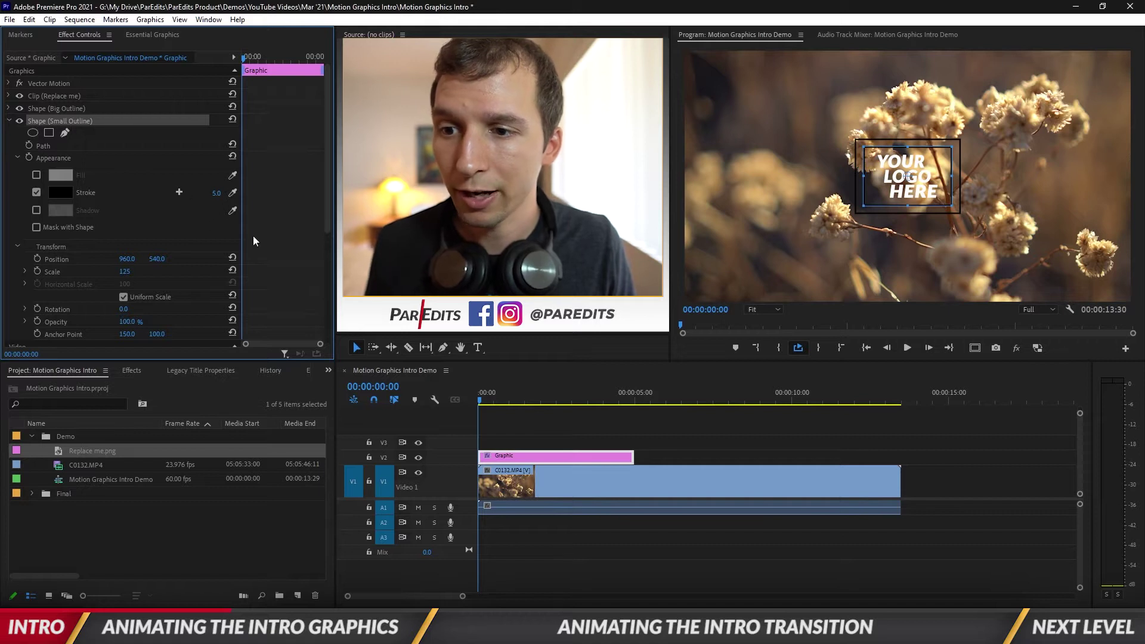
scroll(279, 243, down, 2)
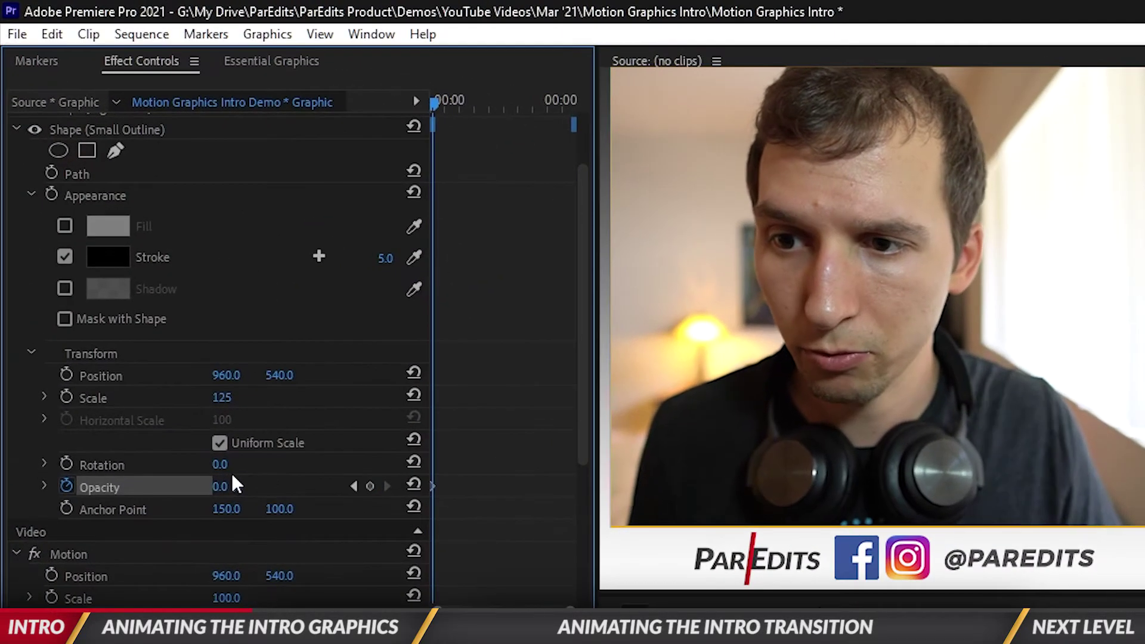
Add Small Outline opacity keyframes on the following frames, alternating between 100 and 0 percent and ending at 100 percent.
drag(224, 485, 311, 489)
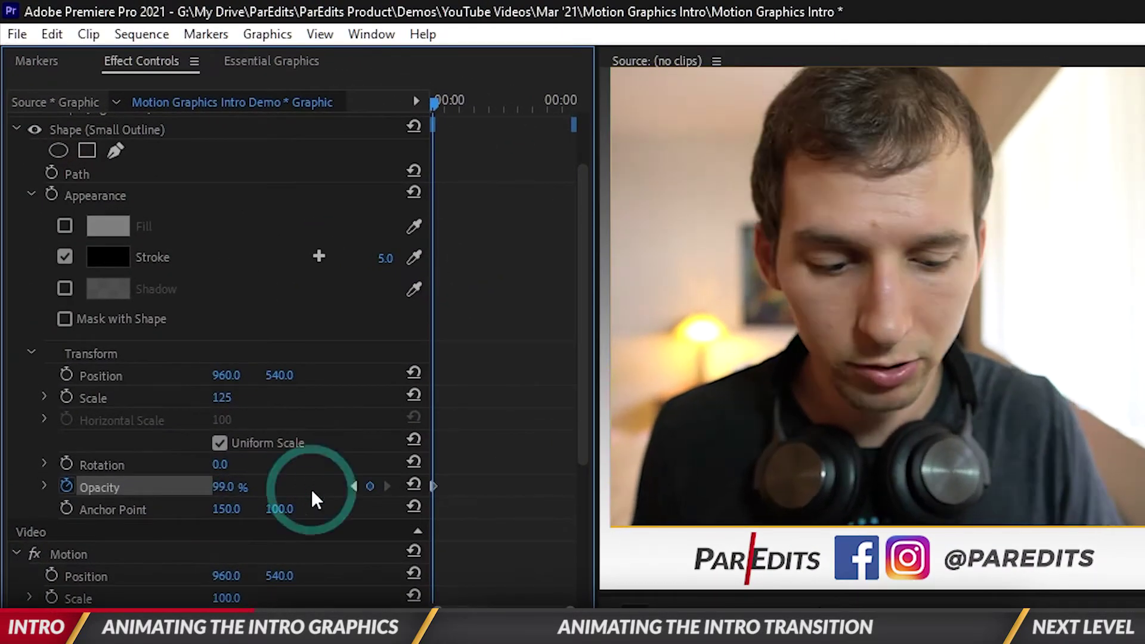
mouse_move(233, 488)
mouse_down()
mouse_move(277, 489)
mouse_move(238, 486)
mouse_up()
key(Right)
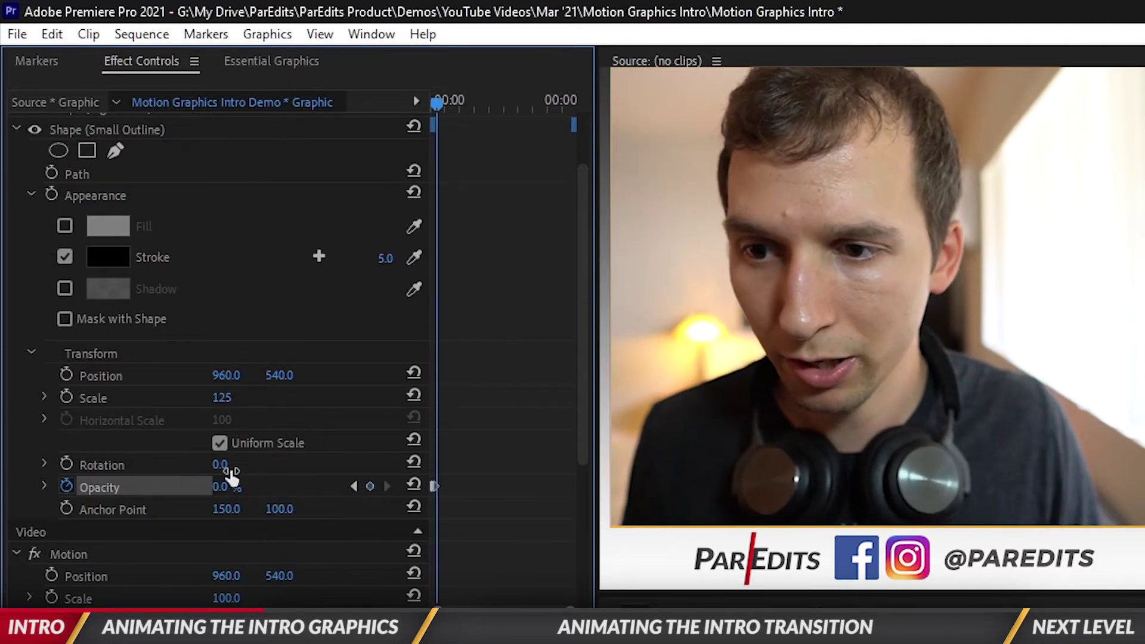
click(231, 464)
drag(223, 488, 358, 504)
Play the sequence from the start to preview the Small Outline's flicker.
click(868, 346)
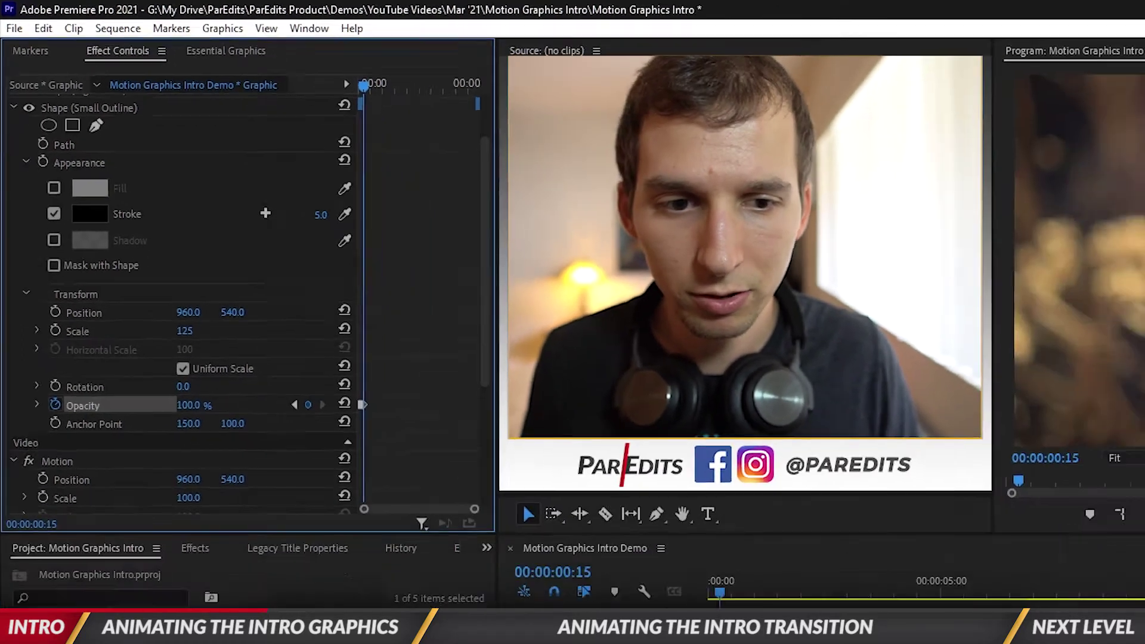
key(space)
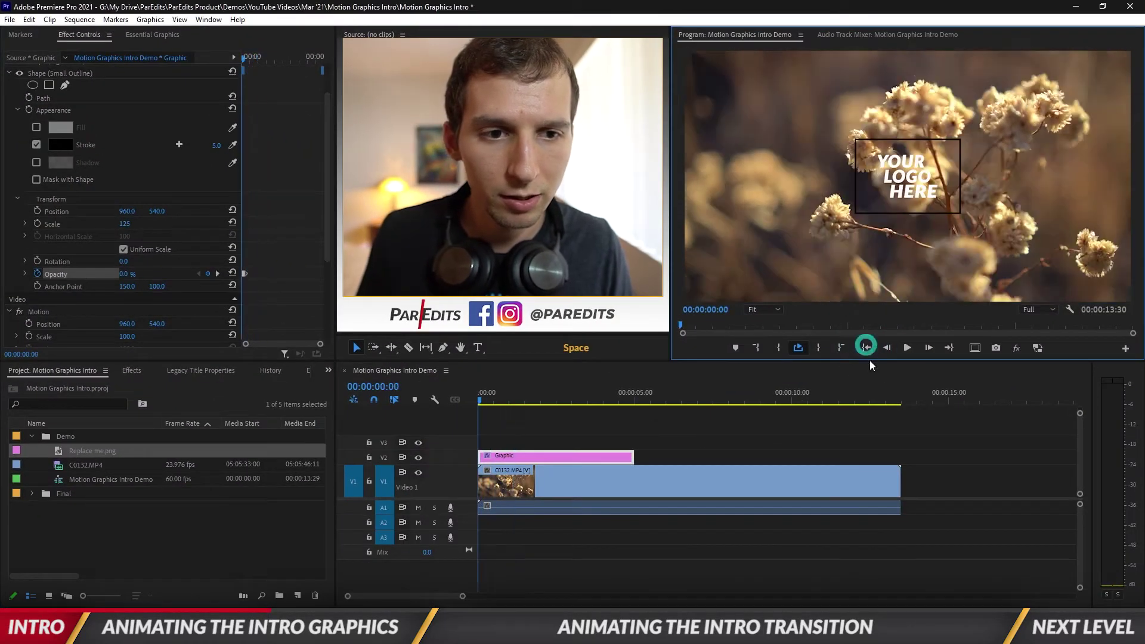
key(space)
Change all of the Small Outline's opacity keyframes to Hold interpolation.
drag(268, 261, 219, 286)
right_click(244, 278)
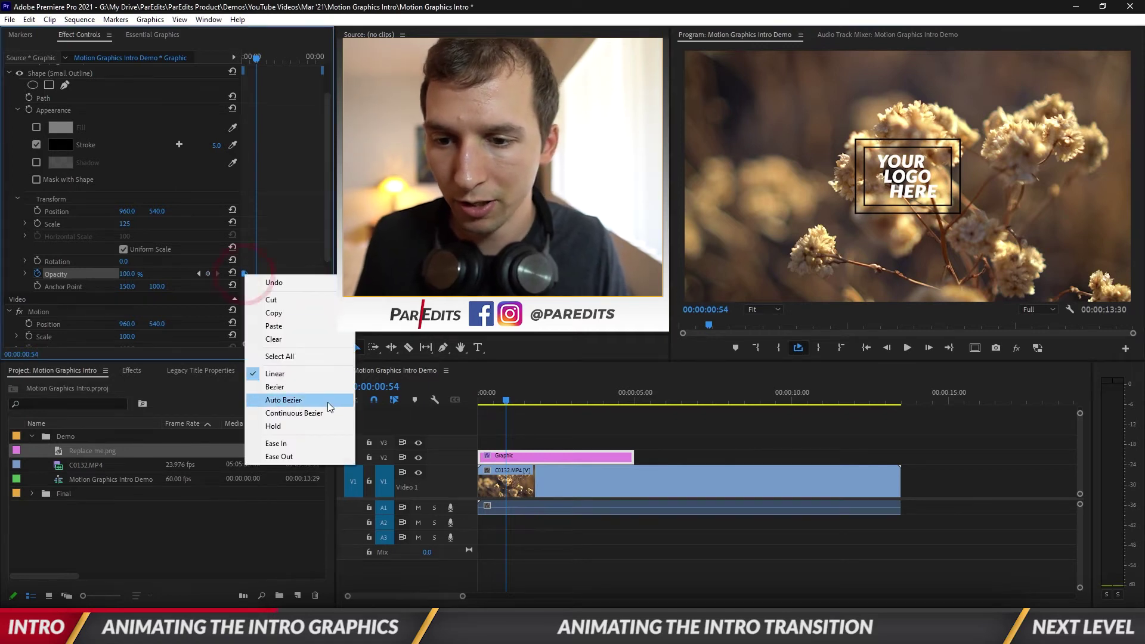
click(305, 426)
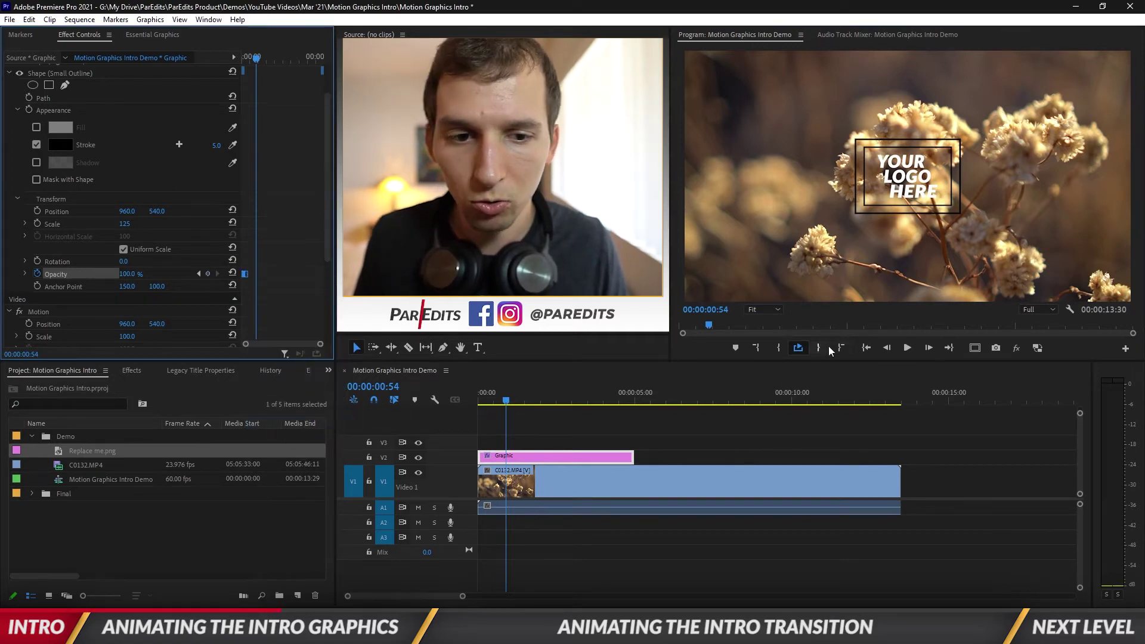
Deselect the graphic clip and play the sequence from the start to check the Small Outline's Hold flicker.
click(865, 347)
click(918, 442)
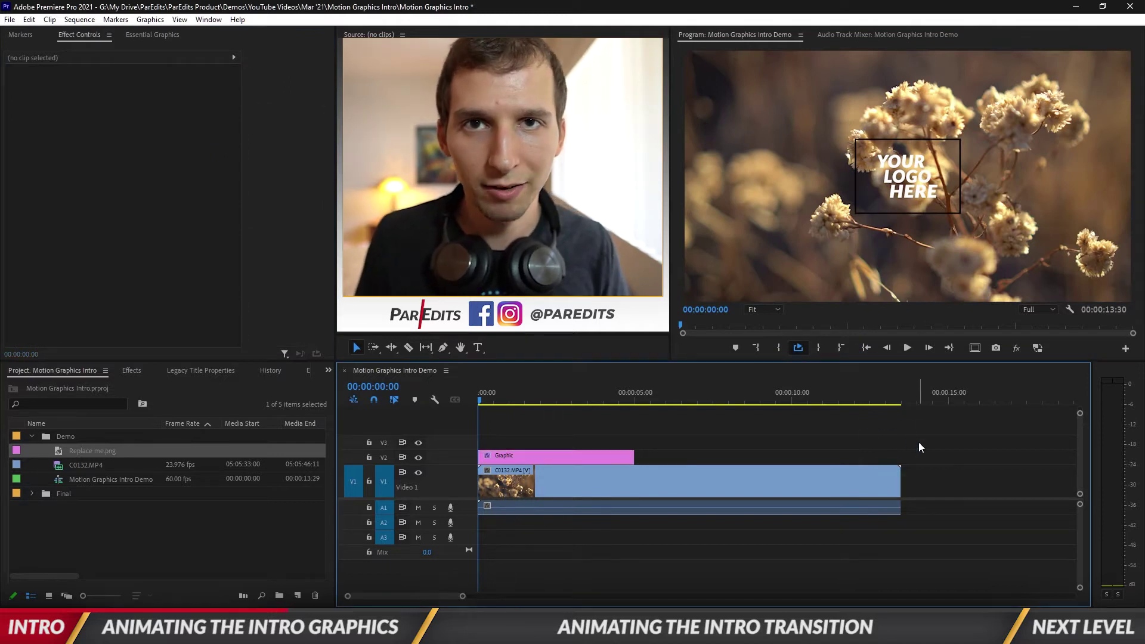
key(space)
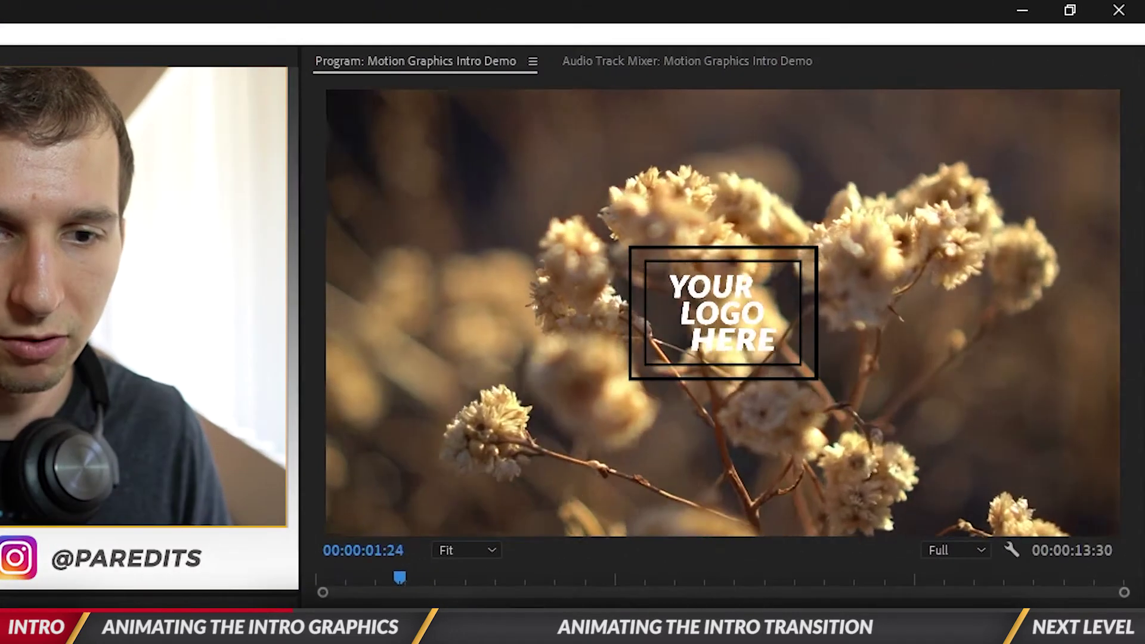
click(643, 619)
key(space)
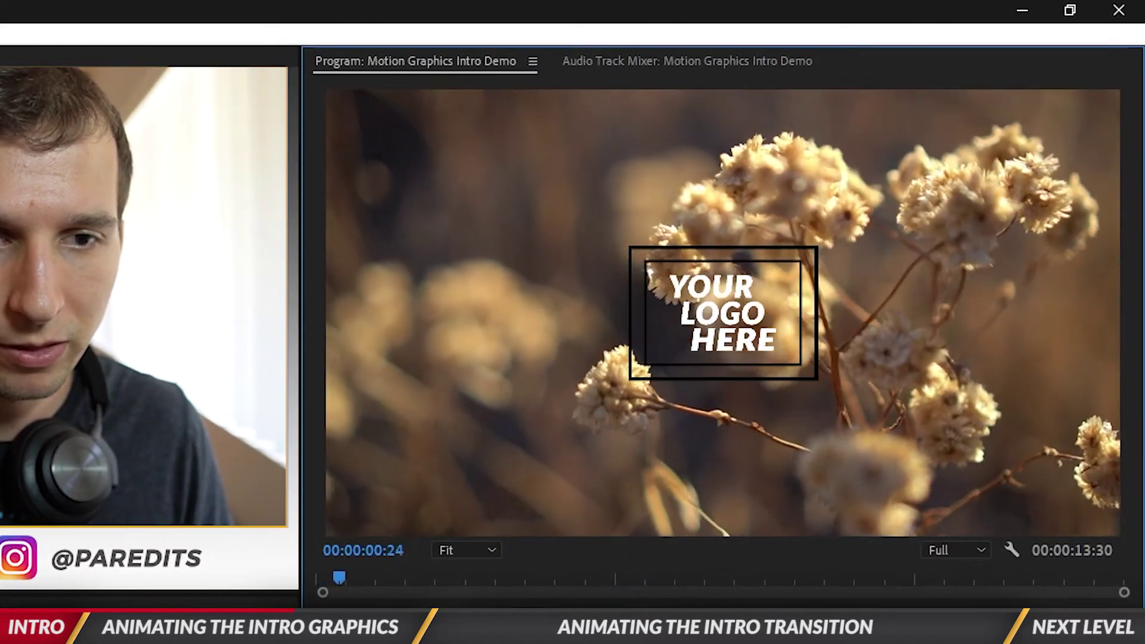
key(space)
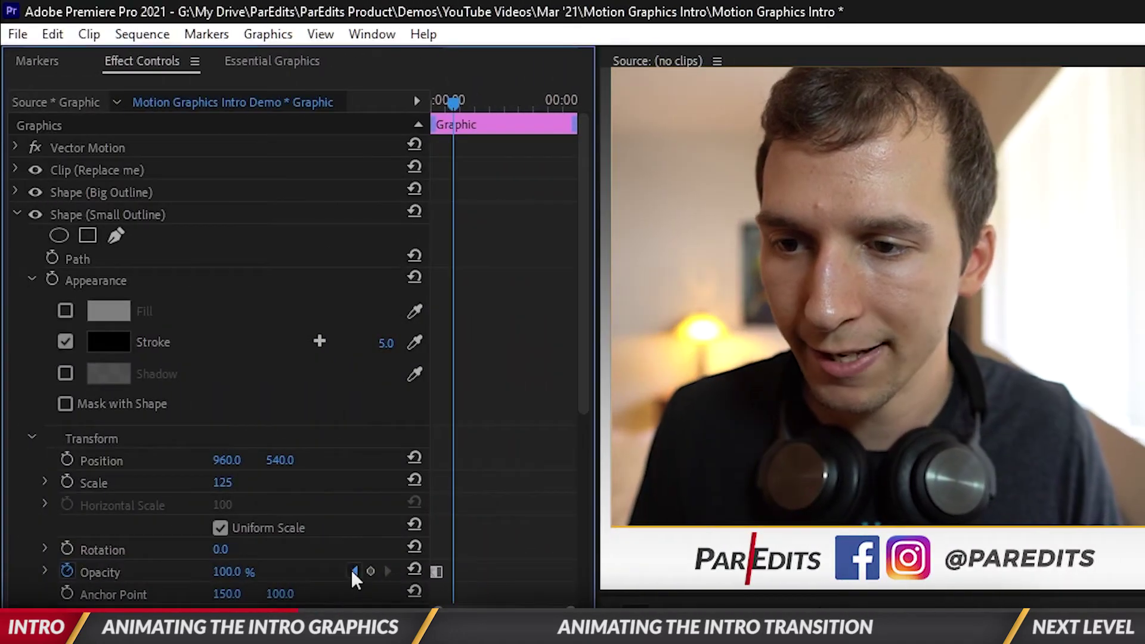
Go to the Small Outline's last opacity keyframe and keyframe the Big Outline's opacity at 0 percent there.
click(351, 570)
click(73, 214)
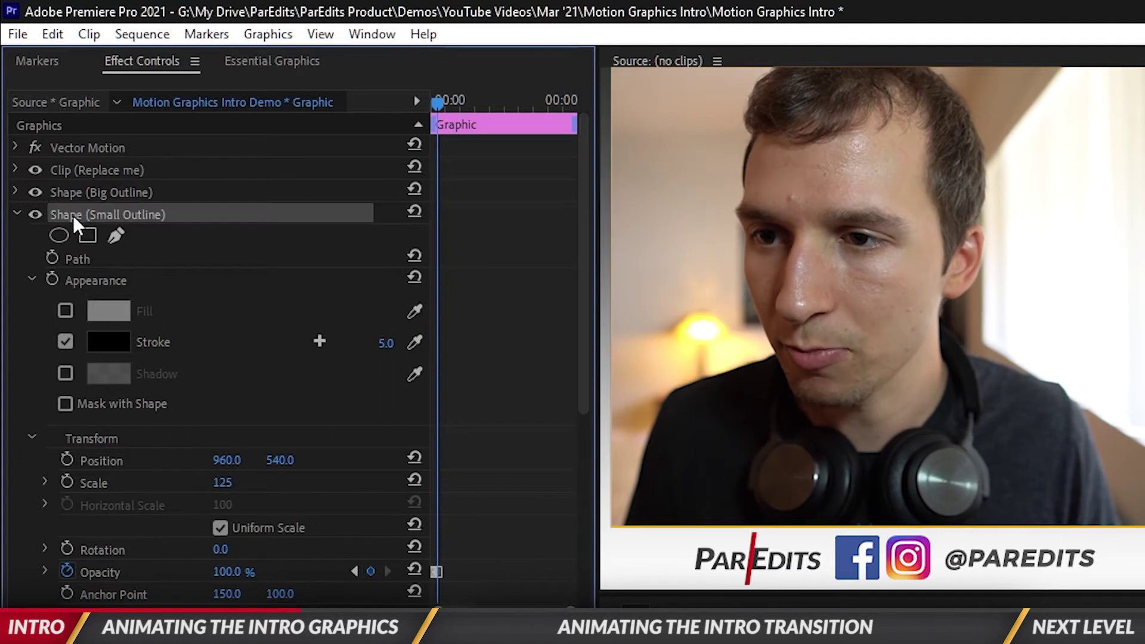
click(17, 213)
click(119, 201)
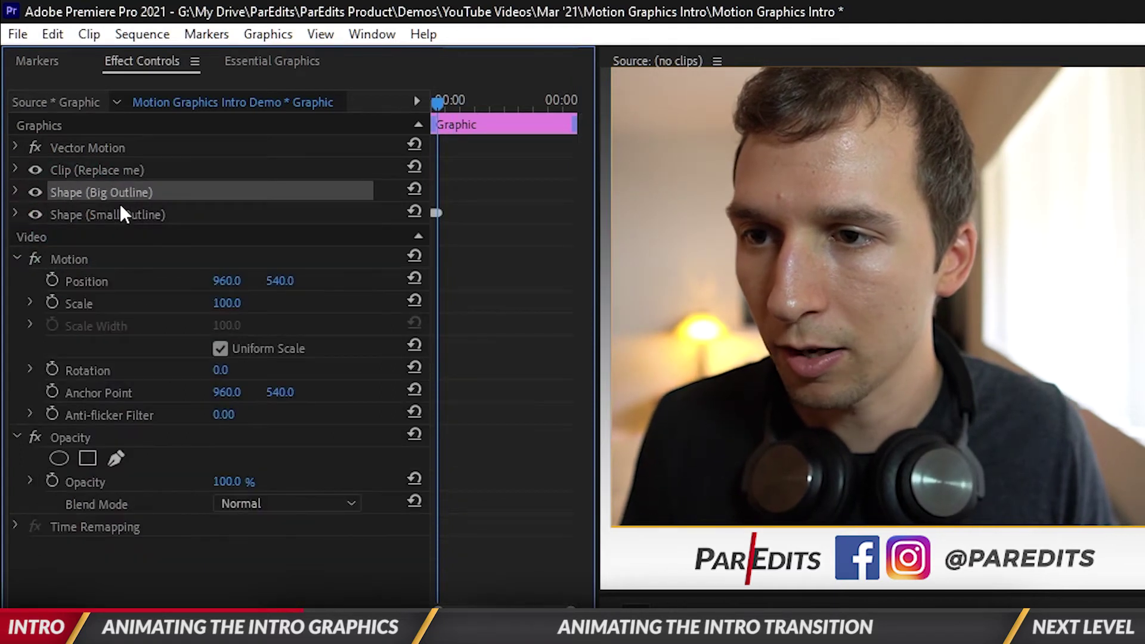
click(16, 191)
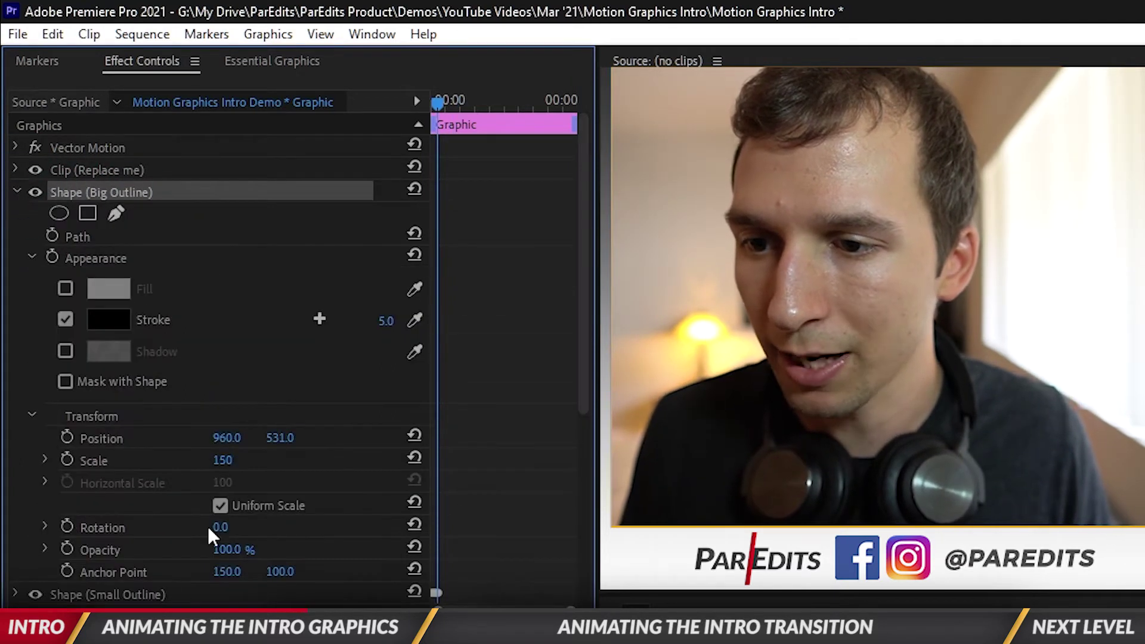
click(67, 548)
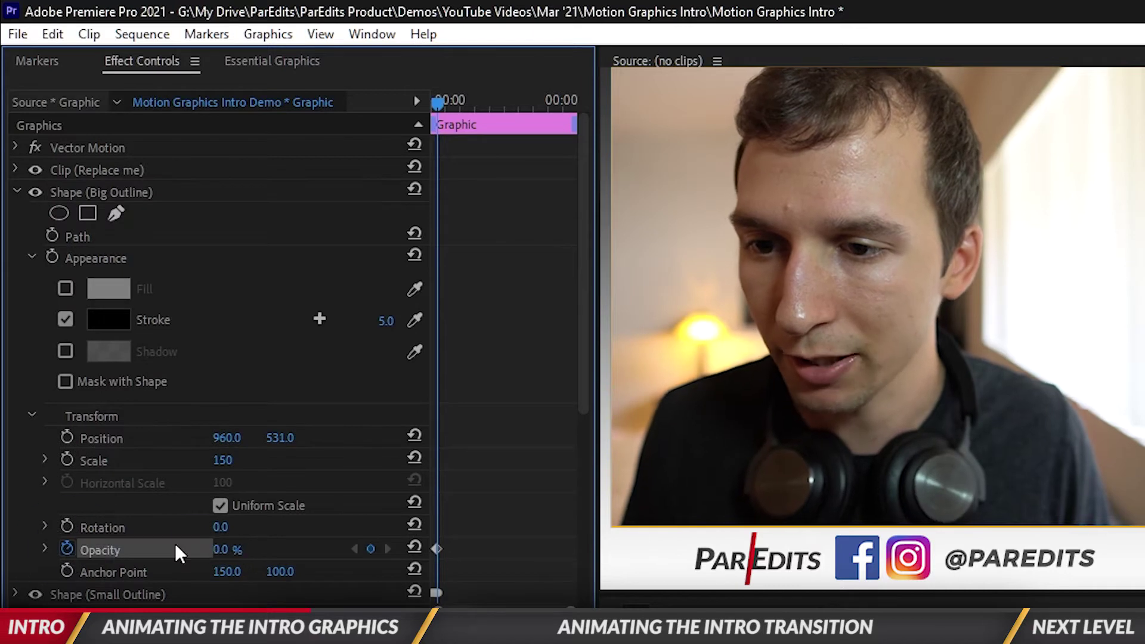
Add Big Outline opacity keyframes over the following frames, alternating 100 and 0 percent and ending at 100, and set them to Hold.
key(Right)
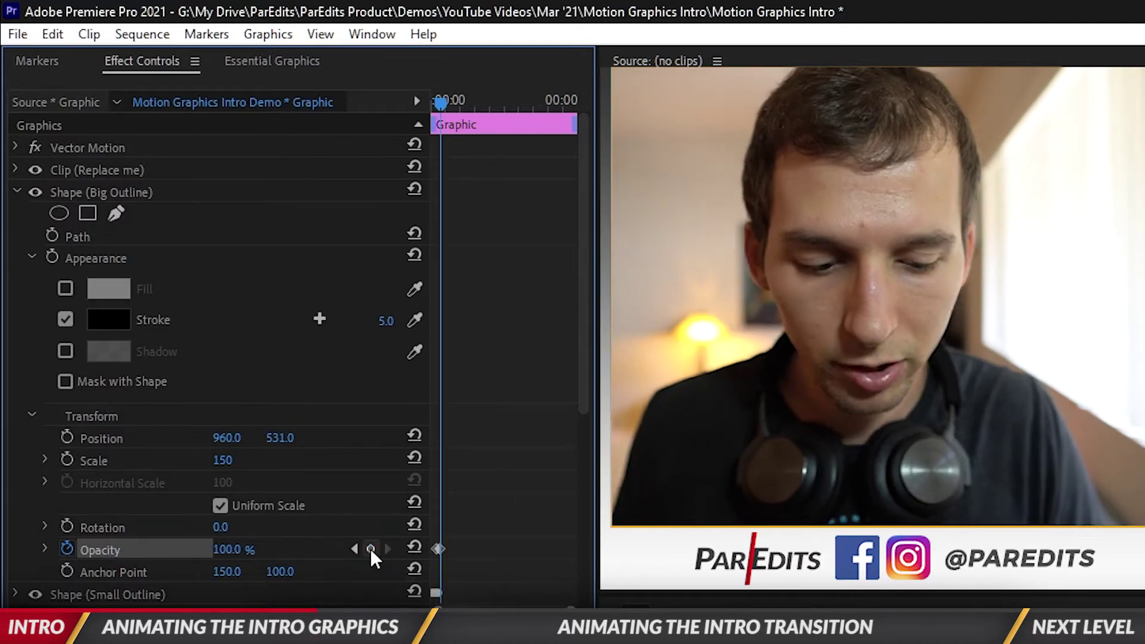
key(Right)
drag(240, 547, 143, 546)
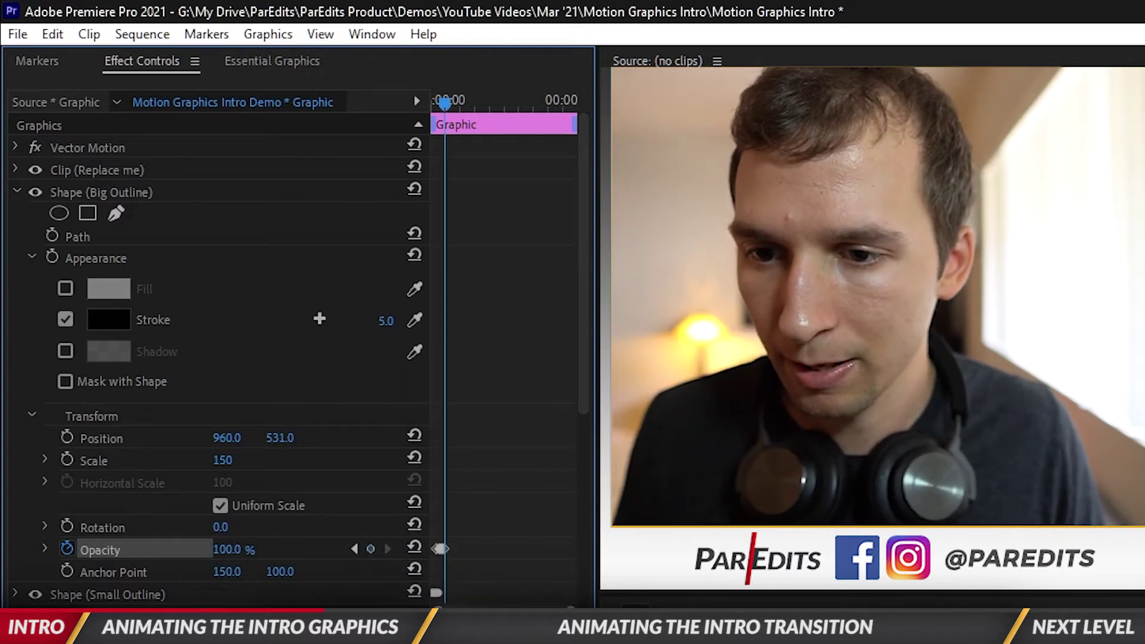
right_click(438, 547)
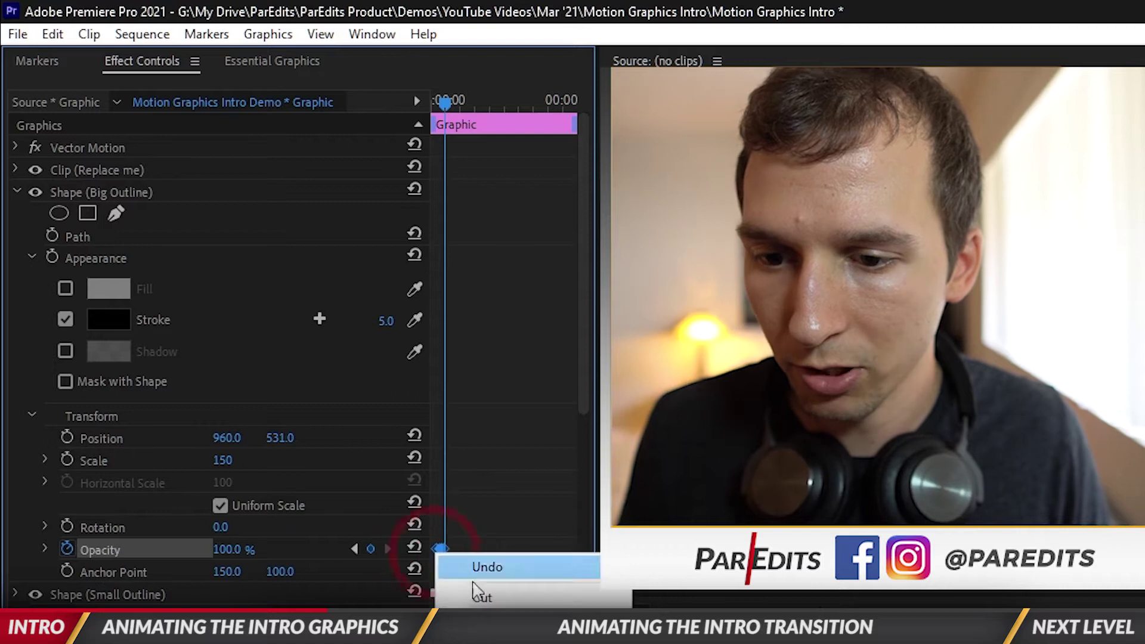
click(485, 643)
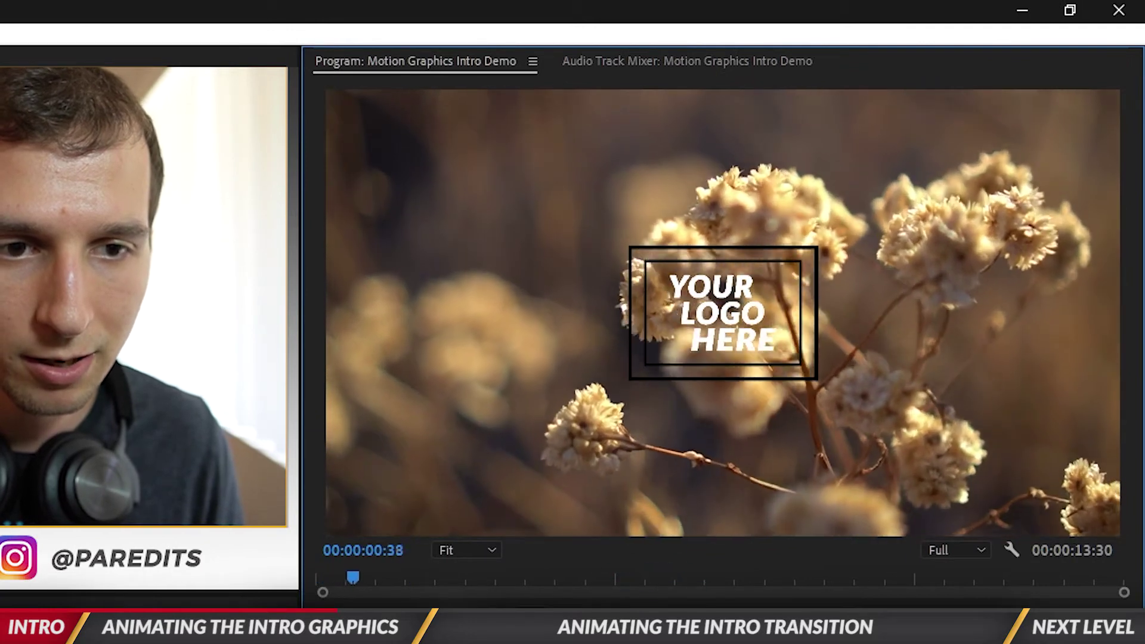
Play the sequence from the start to preview both outlines flickering on.
key(space)
click(749, 494)
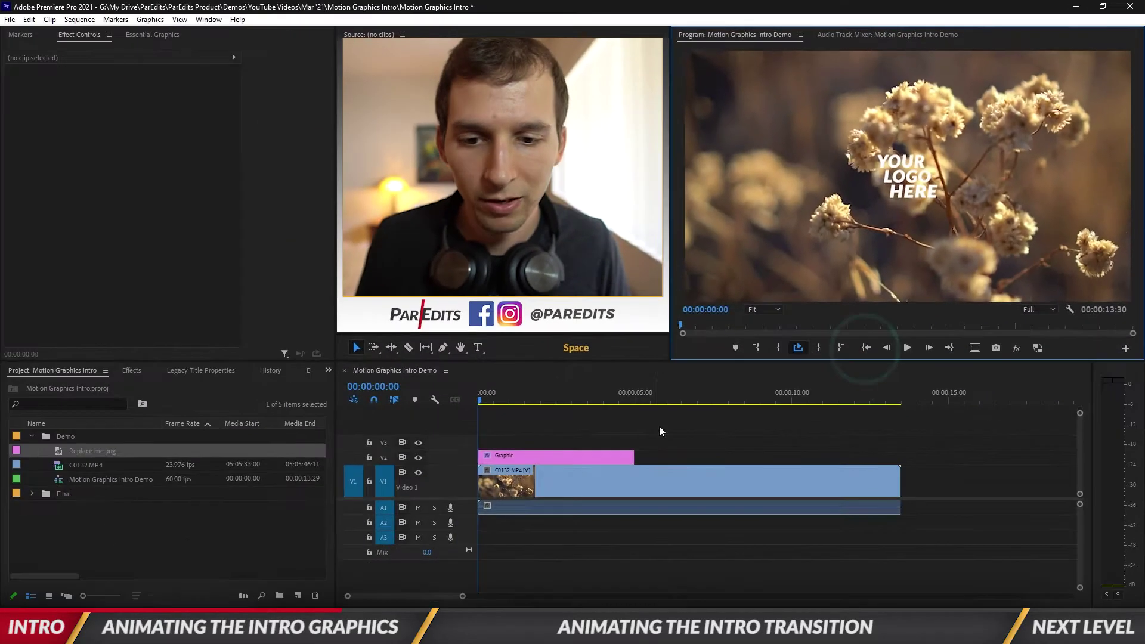
Keyframe the Replace me logo's opacity from 0 on the first frame to 100 at the Big Outline's last keyframe.
click(552, 458)
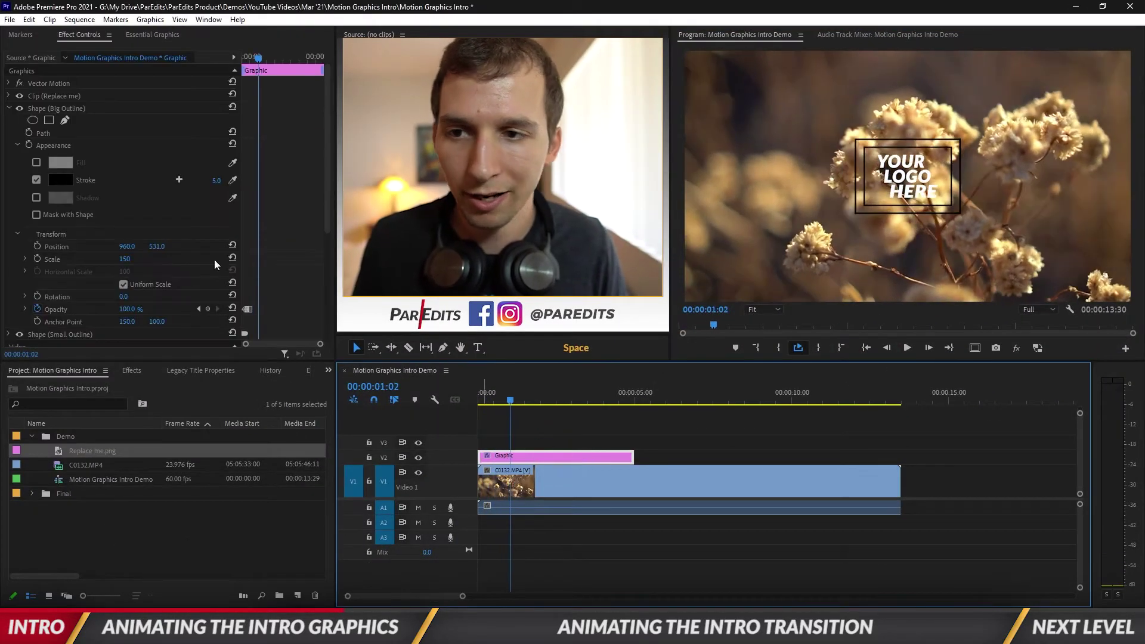
drag(258, 58, 232, 64)
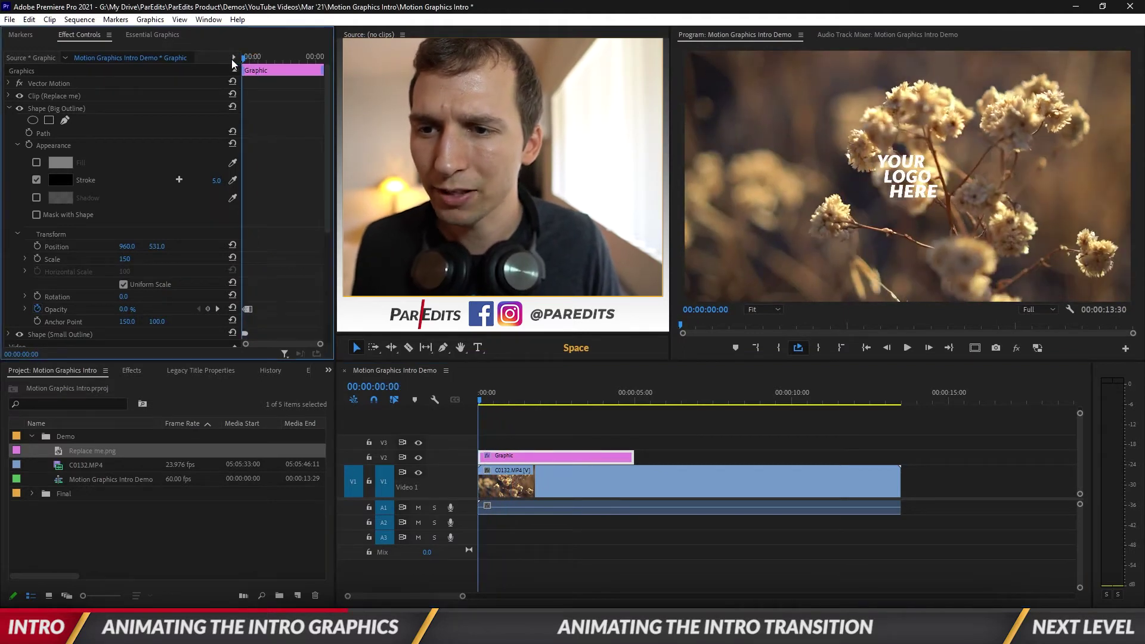
click(9, 108)
click(9, 96)
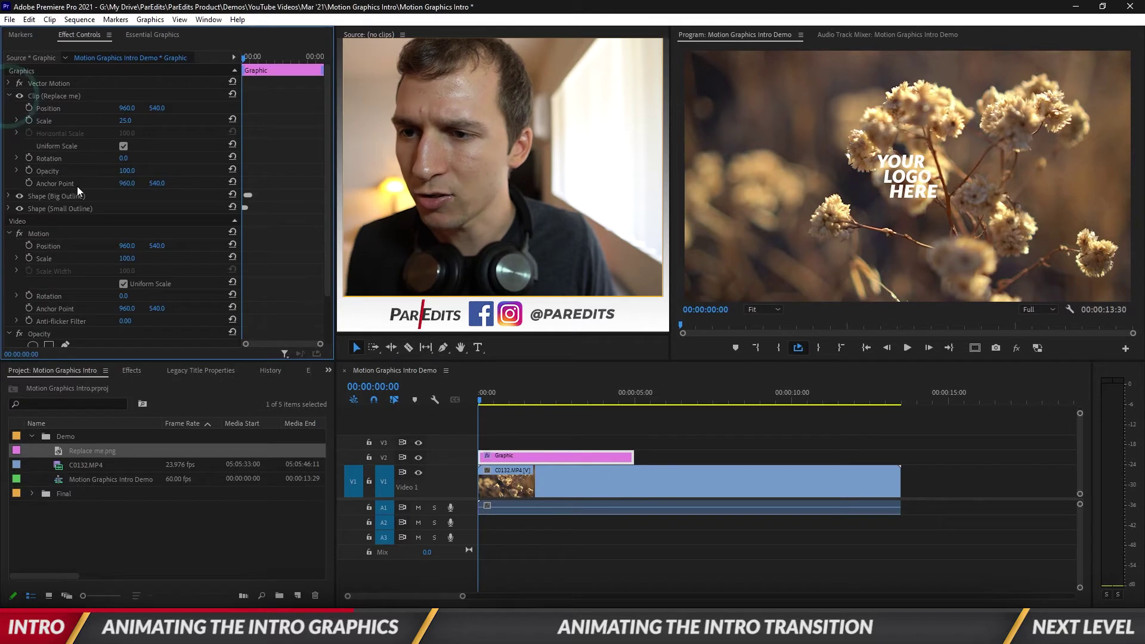
click(28, 170)
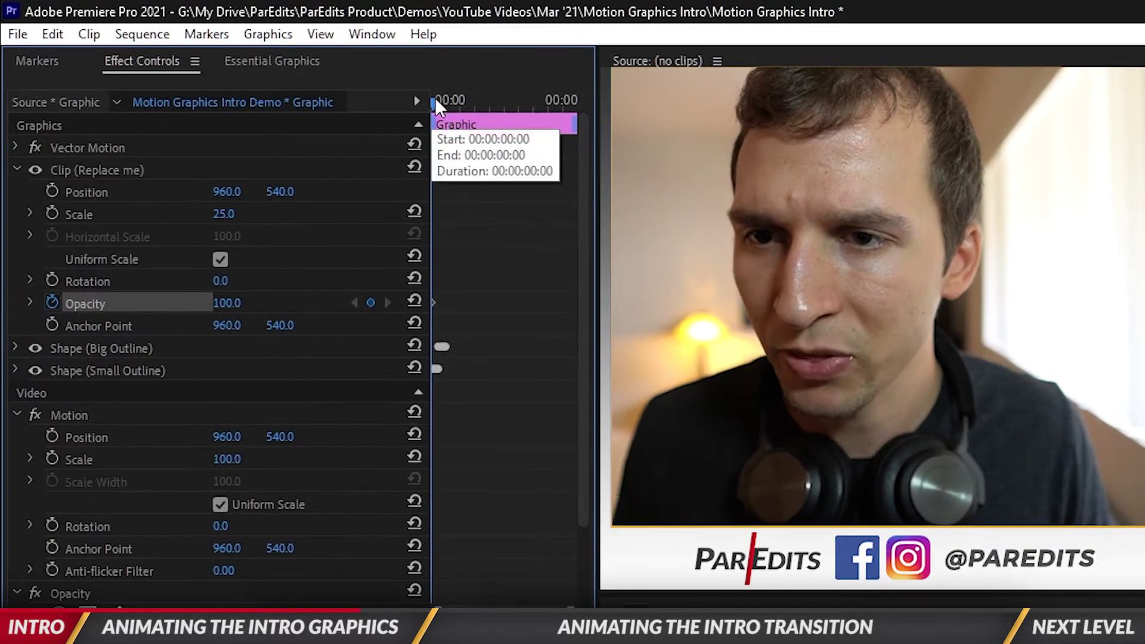
drag(435, 99, 451, 100)
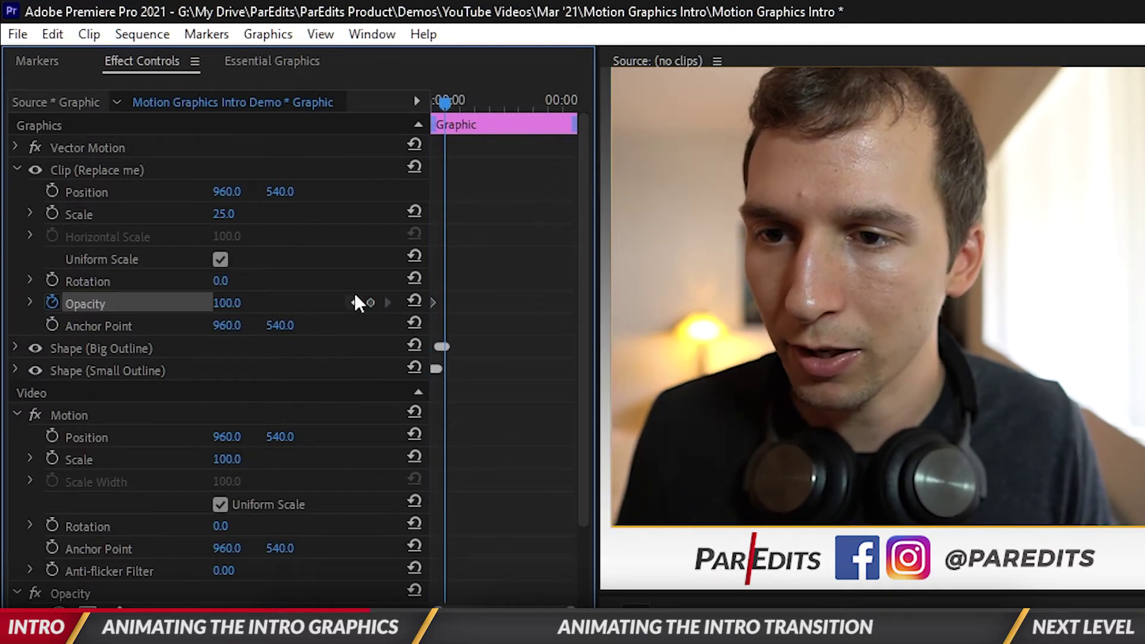
click(370, 302)
key(Home)
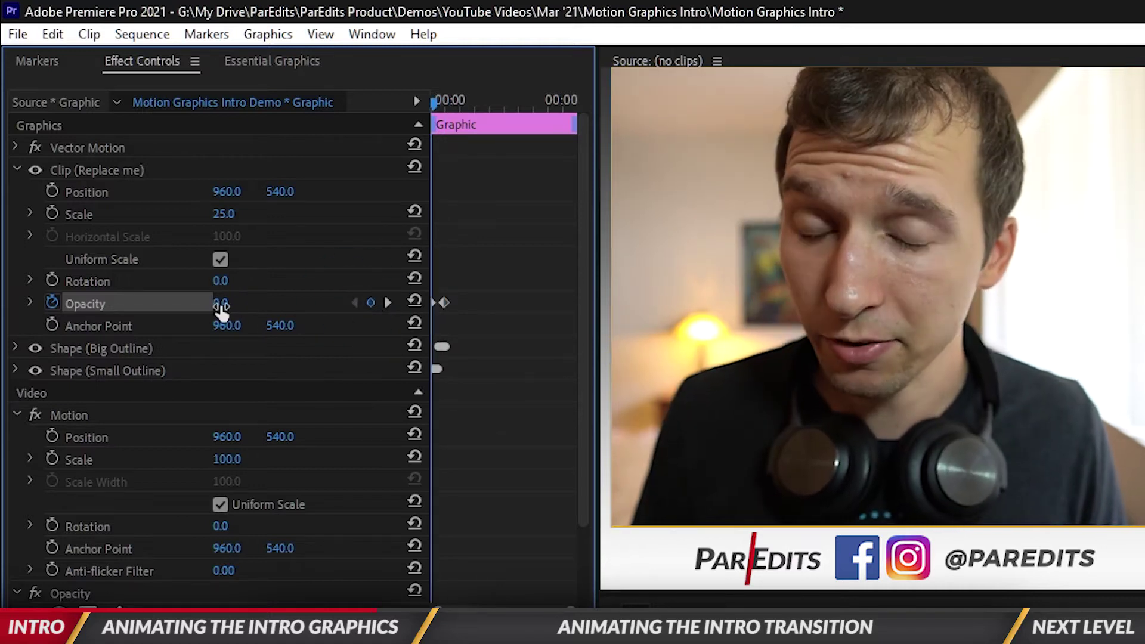
Keyframe the logo's scale from 10 on the first frame to 25 at its second opacity keyframe, and preview it.
click(51, 213)
drag(434, 213, 451, 213)
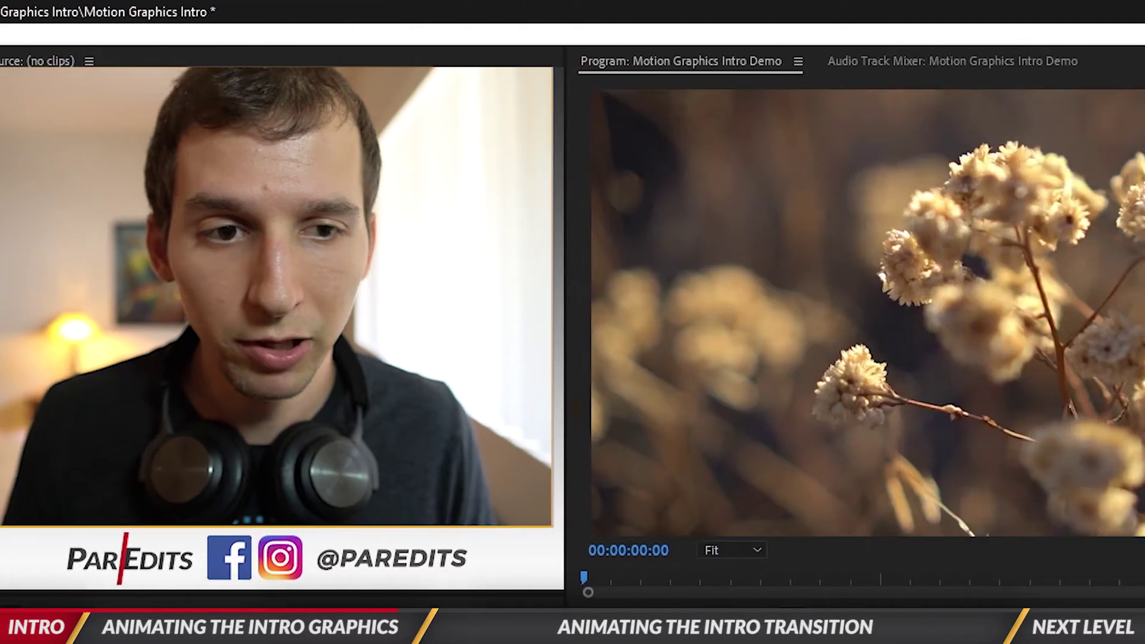
key(space)
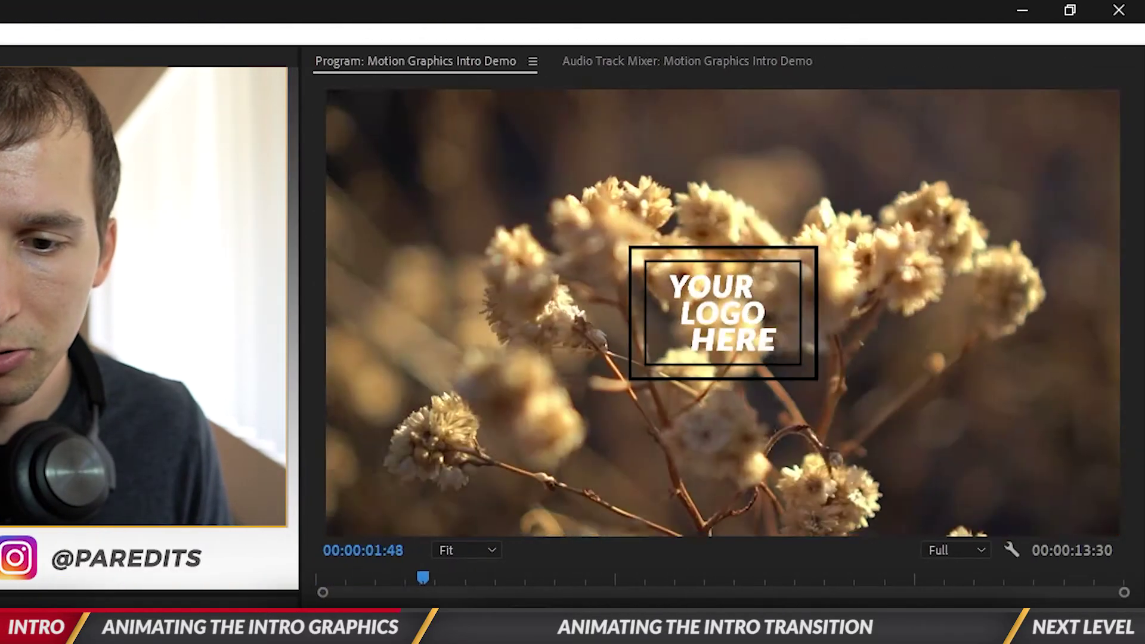
key(space)
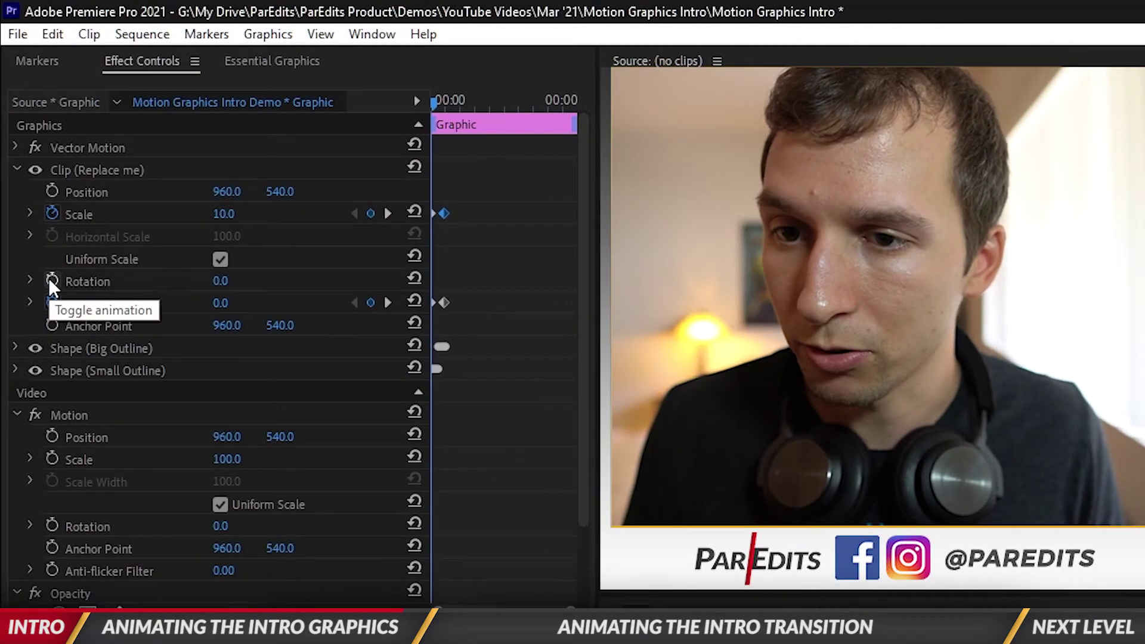
Keyframe the logo's rotation from -8° on the first frame to 0 at its second scale keyframe.
click(35, 280)
click(387, 303)
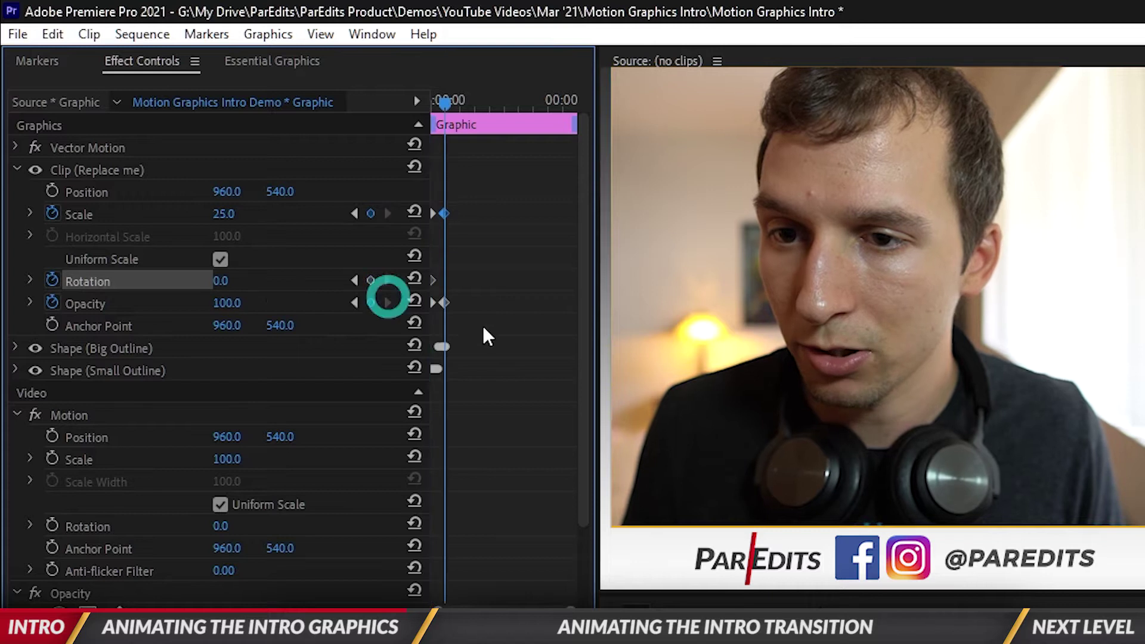
click(370, 280)
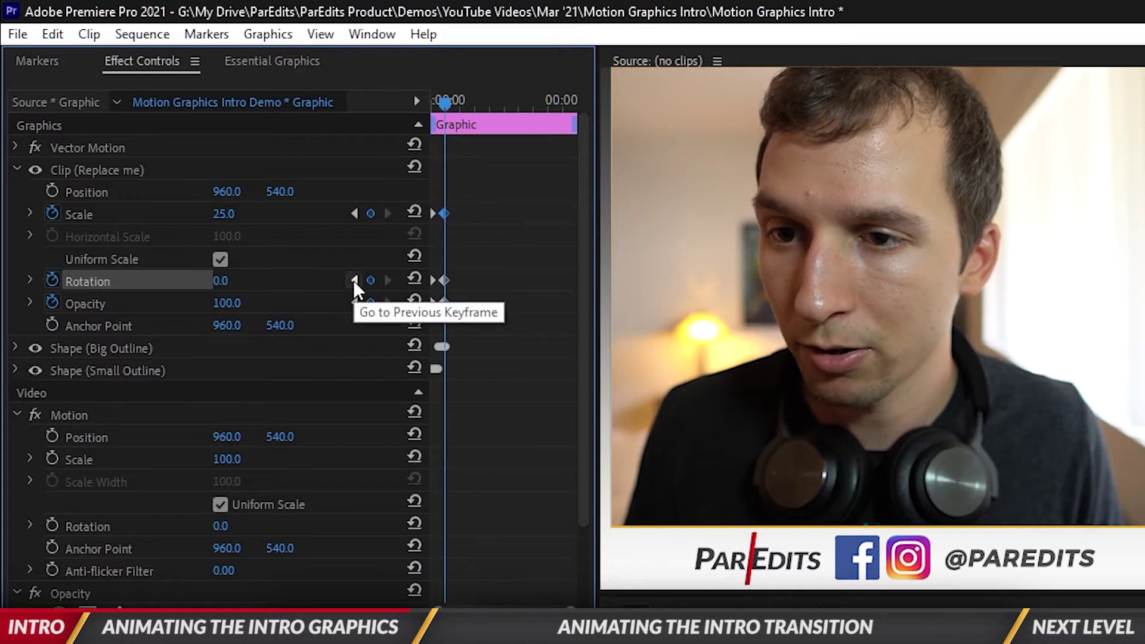
click(353, 280)
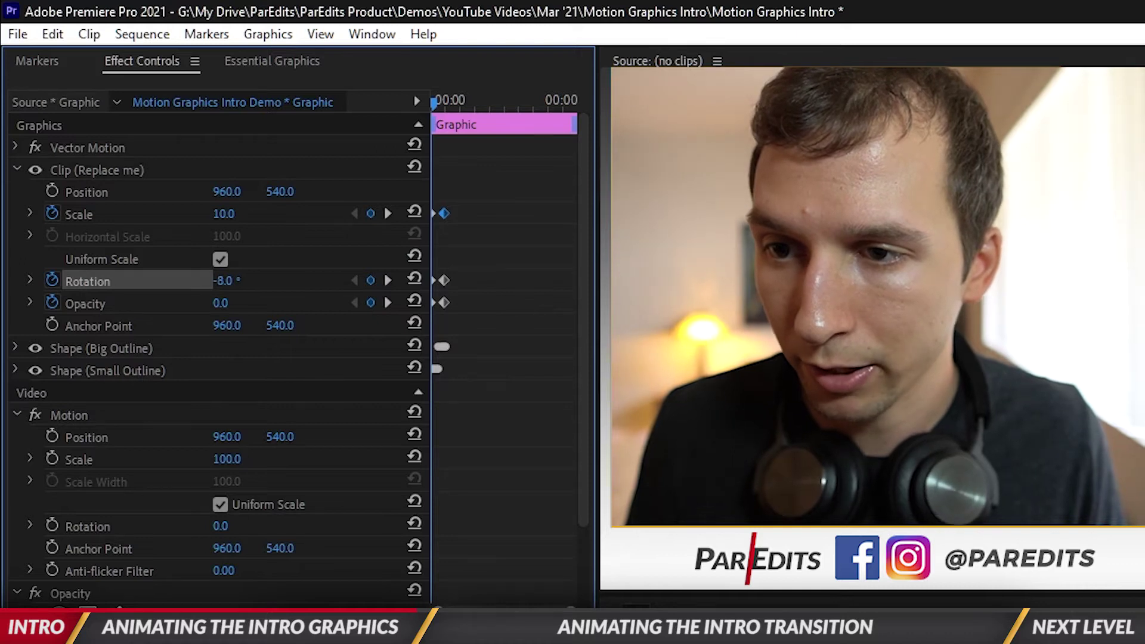
Replay the sequence from the start to preview the logo's combined scale, rotation and opacity animation.
key(space)
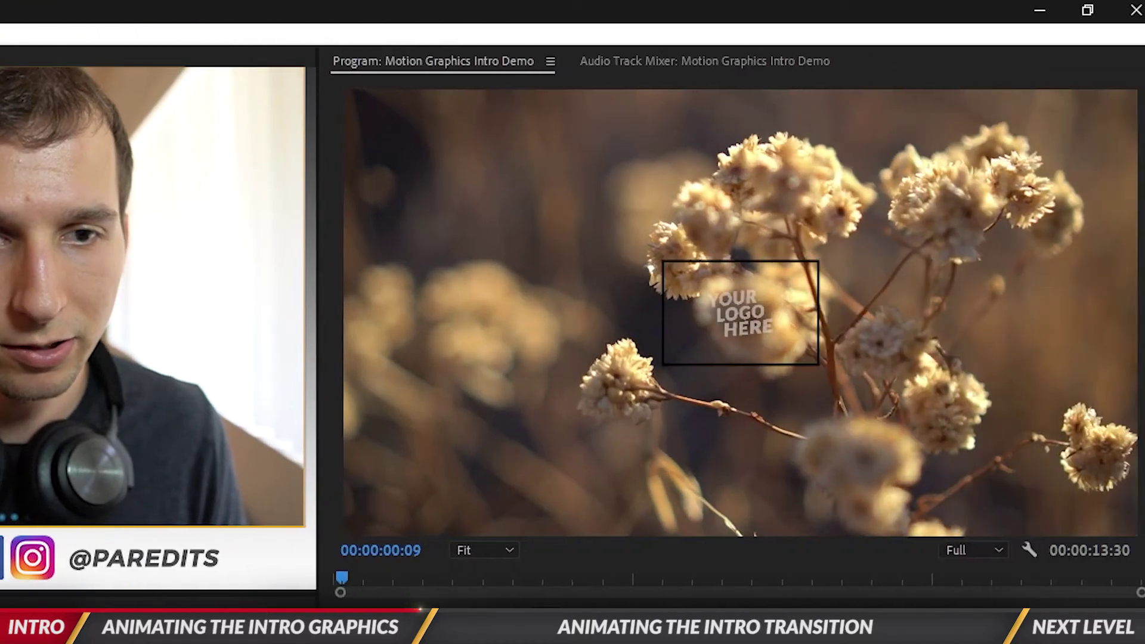
key(Home)
key(space)
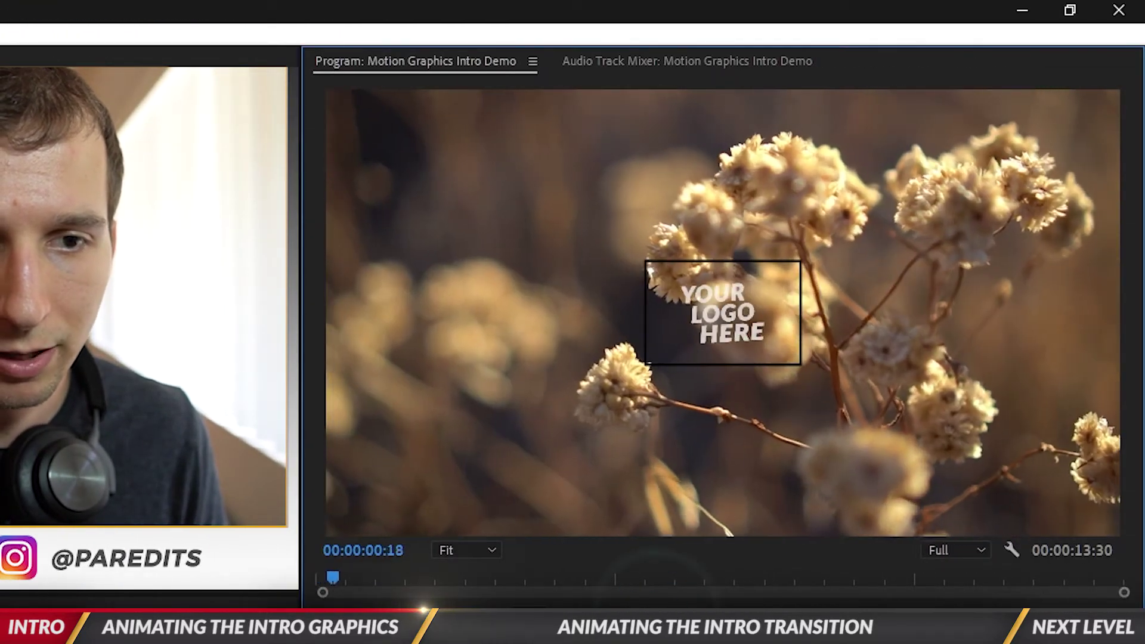
click(672, 596)
key(Home)
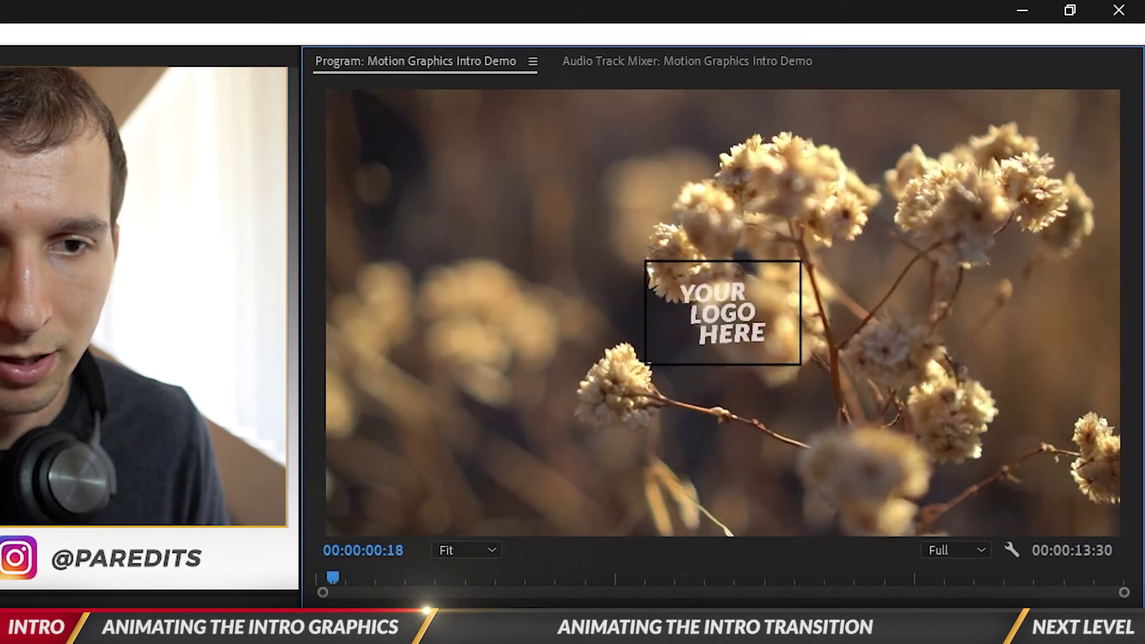
key(space)
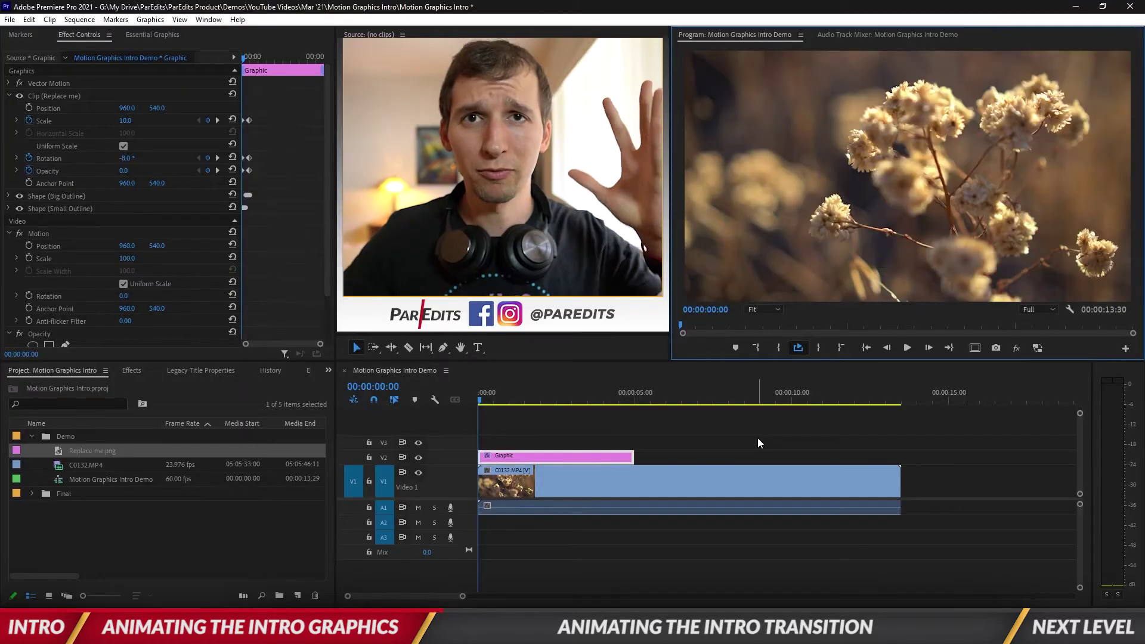
Show the graphic's layers for editing and duplicate the Small Outline layer.
click(263, 122)
click(152, 35)
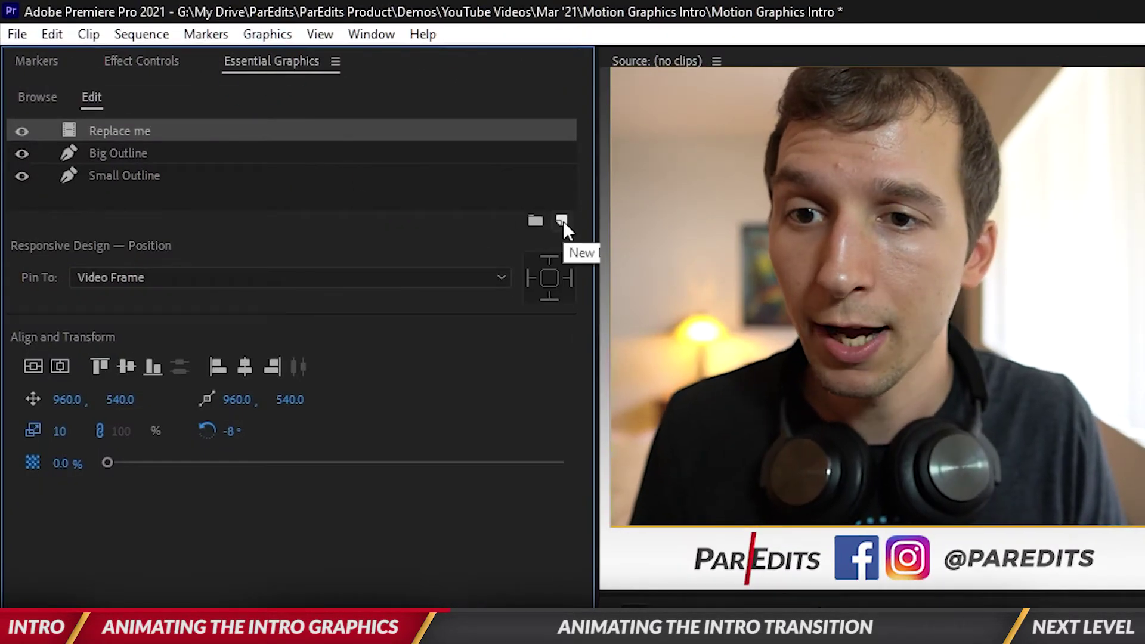
right_click(112, 155)
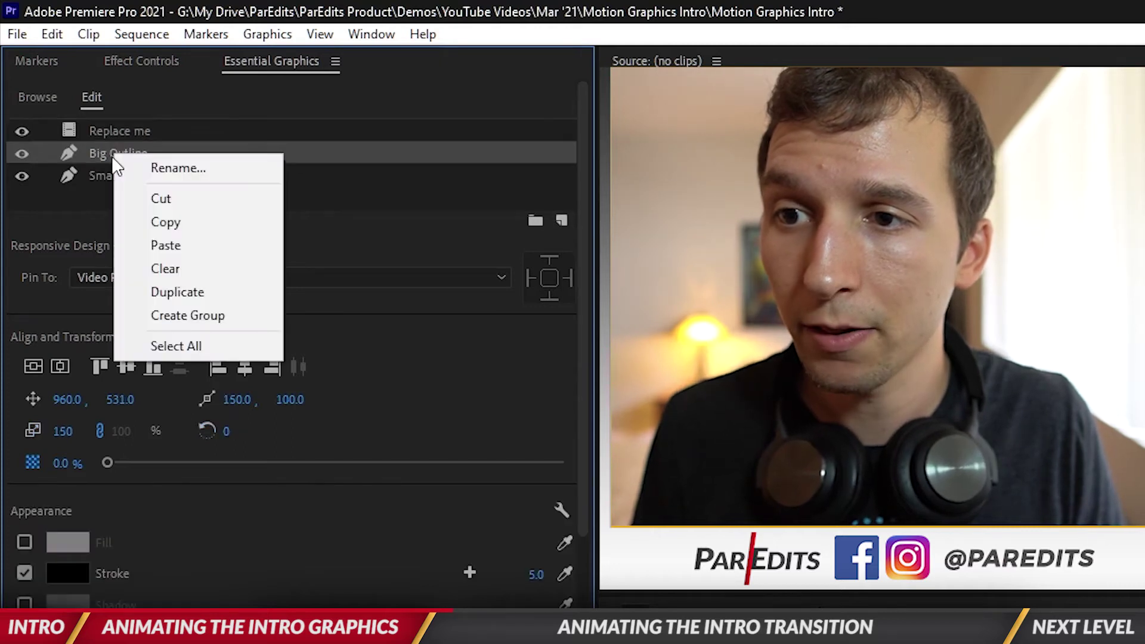
right_click(105, 179)
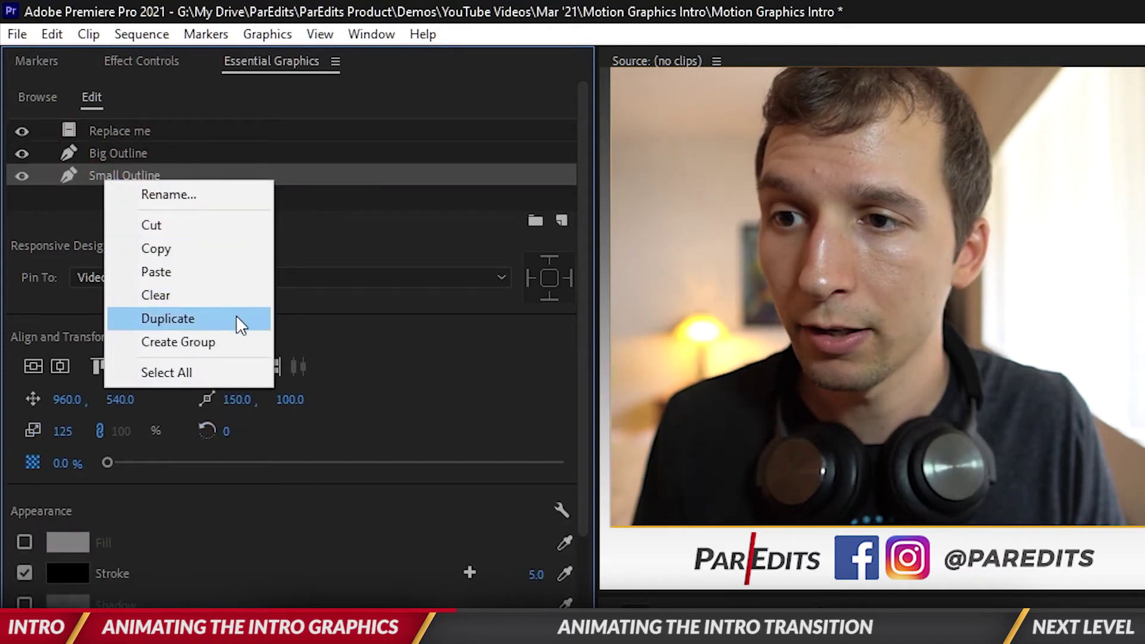
click(235, 316)
Rename the duplicated Small Outline layer at the top of the stack as Small Box.
right_click(126, 133)
click(176, 153)
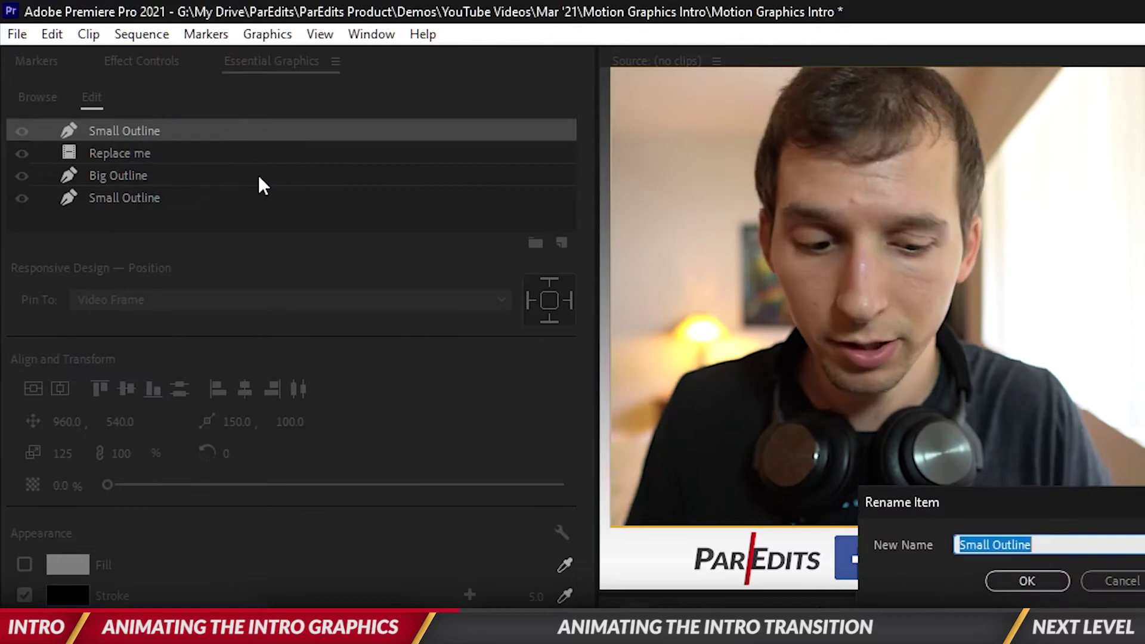
key(End)
key(BackSpace)
key(BackSpace)
key(BackSpace)
key(BackSpace)
key(BackSpace)
key(BackSpace)
key(BackSpace)
text(Box)
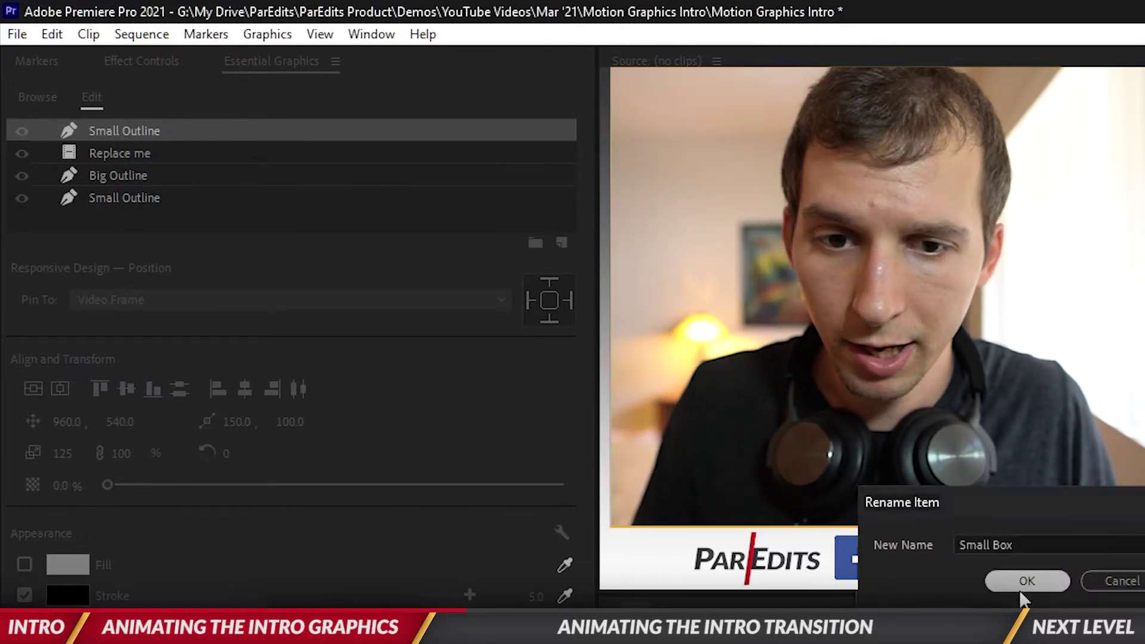
key(Return)
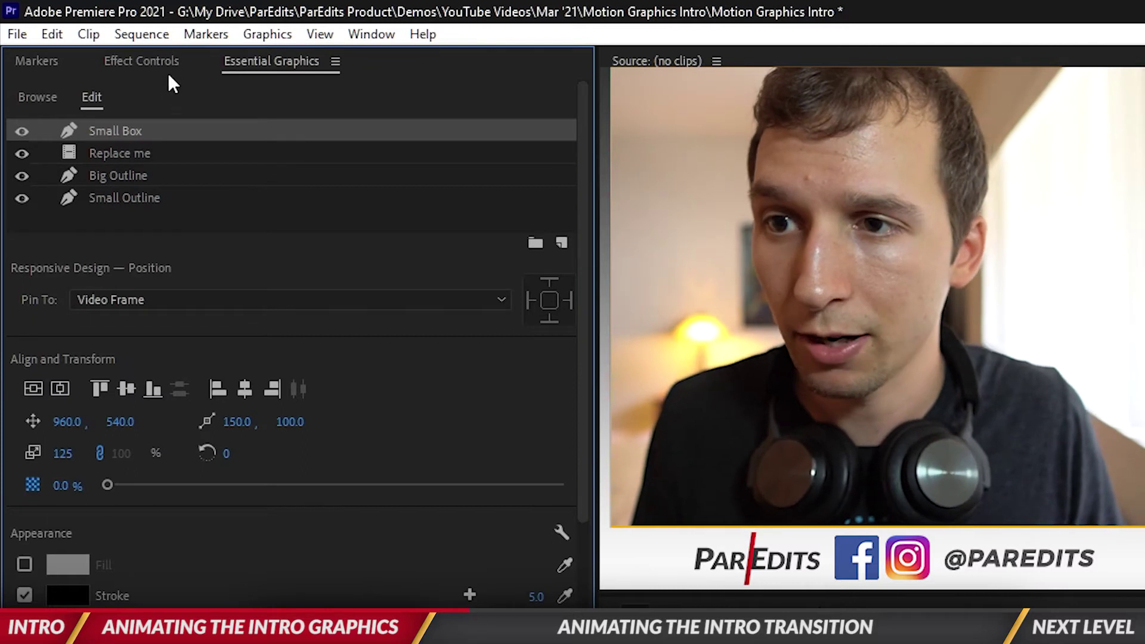
Replace the Small Box layer's stroke with a solid black fill and raise its opacity to 100%.
click(24, 589)
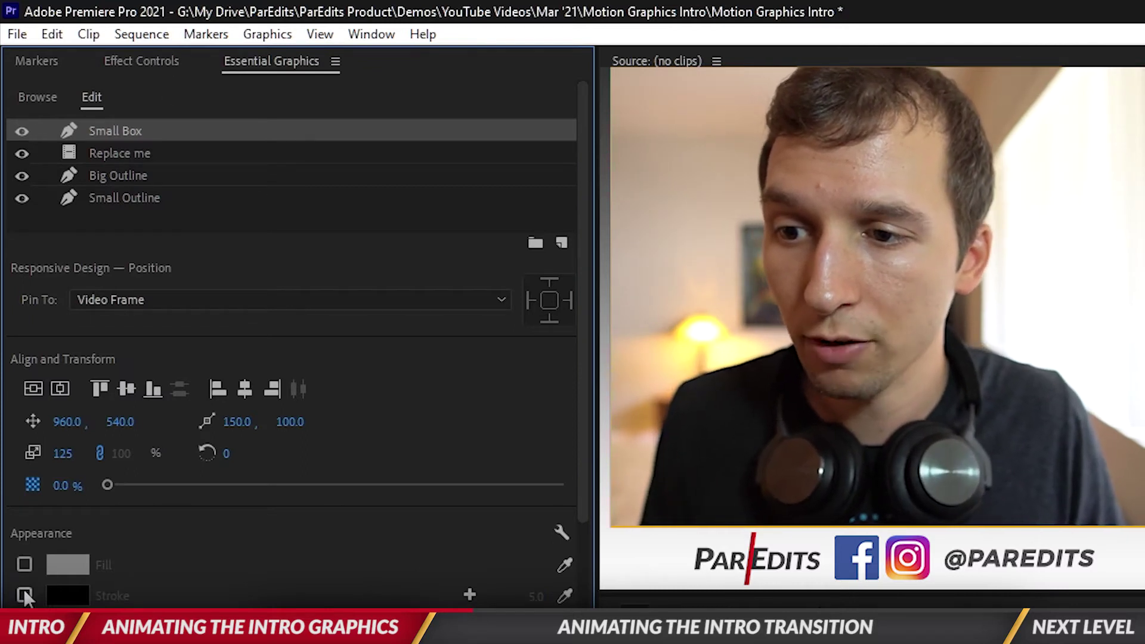
click(24, 564)
click(67, 565)
mouse_move(907, 596)
mouse_down()
mouse_move(879, 554)
mouse_move(1088, 439)
mouse_up()
key(Return)
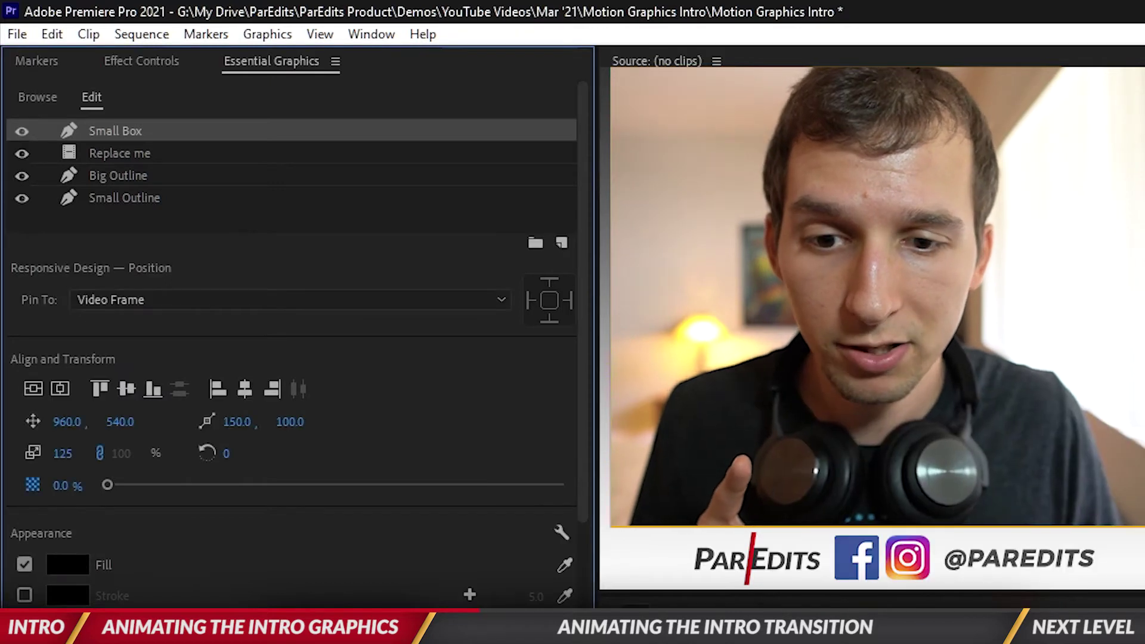
drag(107, 484, 564, 485)
click(581, 453)
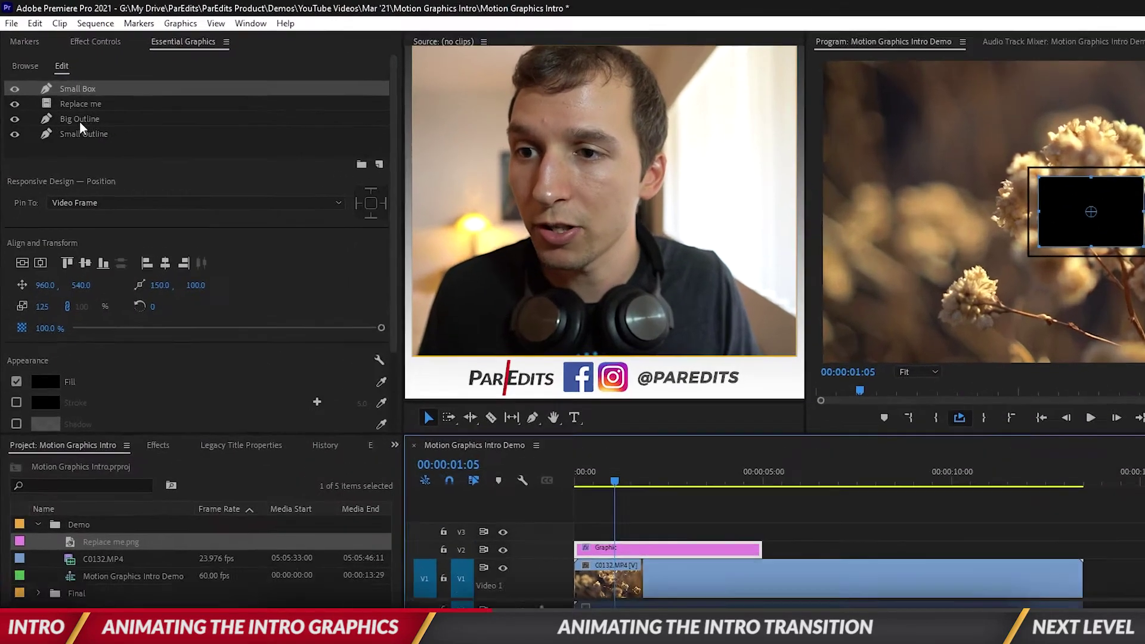
Duplicate the Big Outline layer as Big Box and give it a solid black fill.
right_click(65, 99)
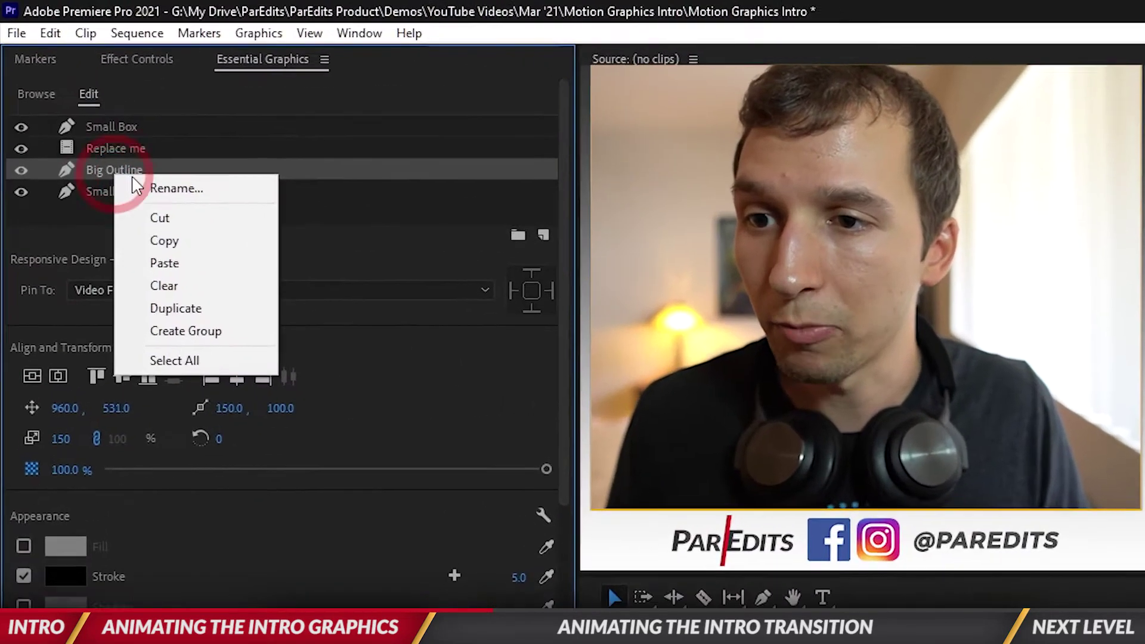
click(201, 317)
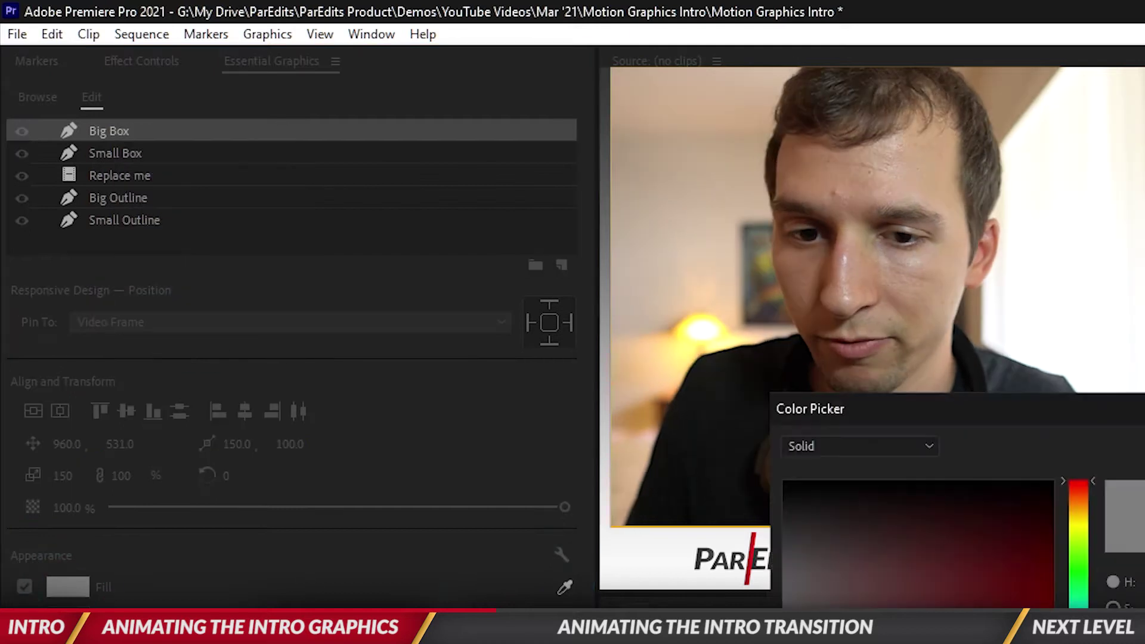
key(Return)
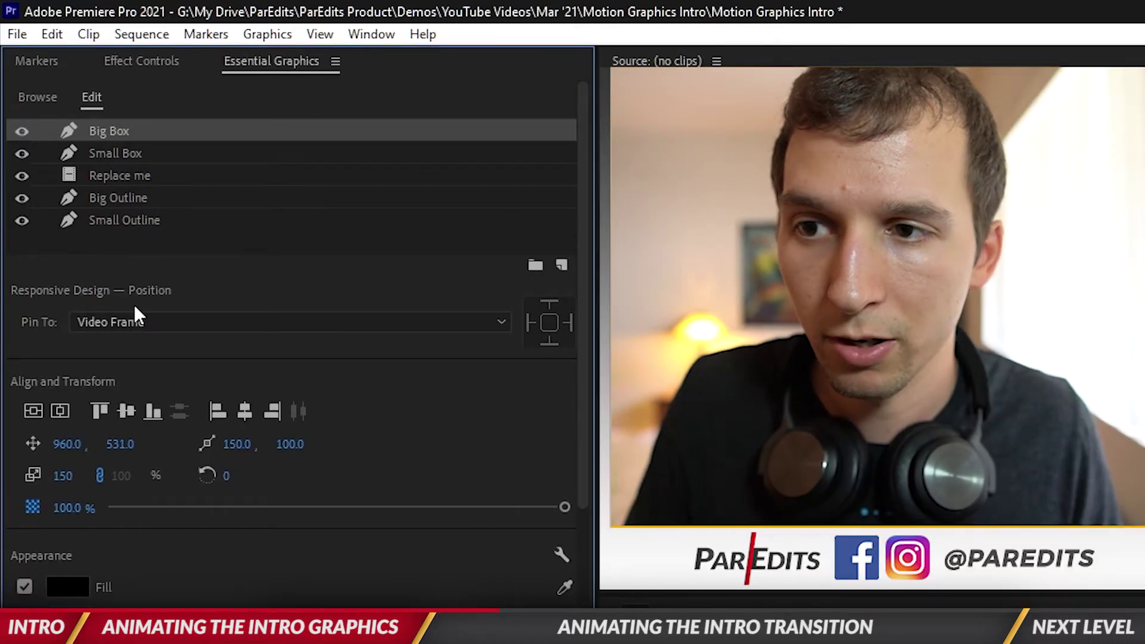
Duplicate the Big Box layer and rename the copy as Huge Box.
right_click(117, 131)
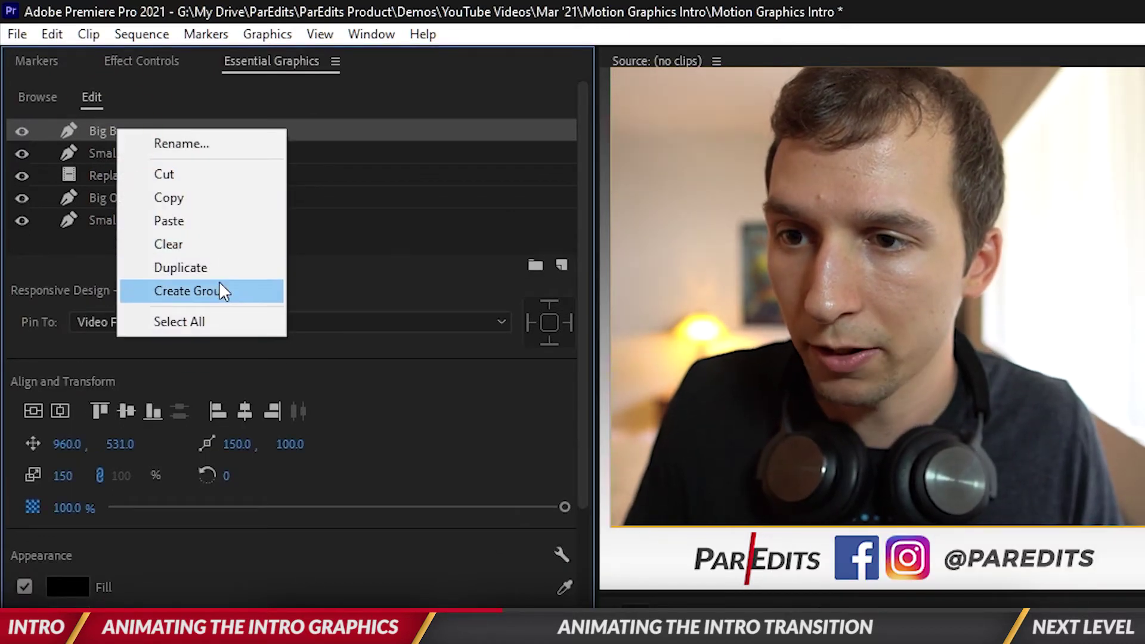
click(221, 268)
right_click(122, 131)
click(184, 143)
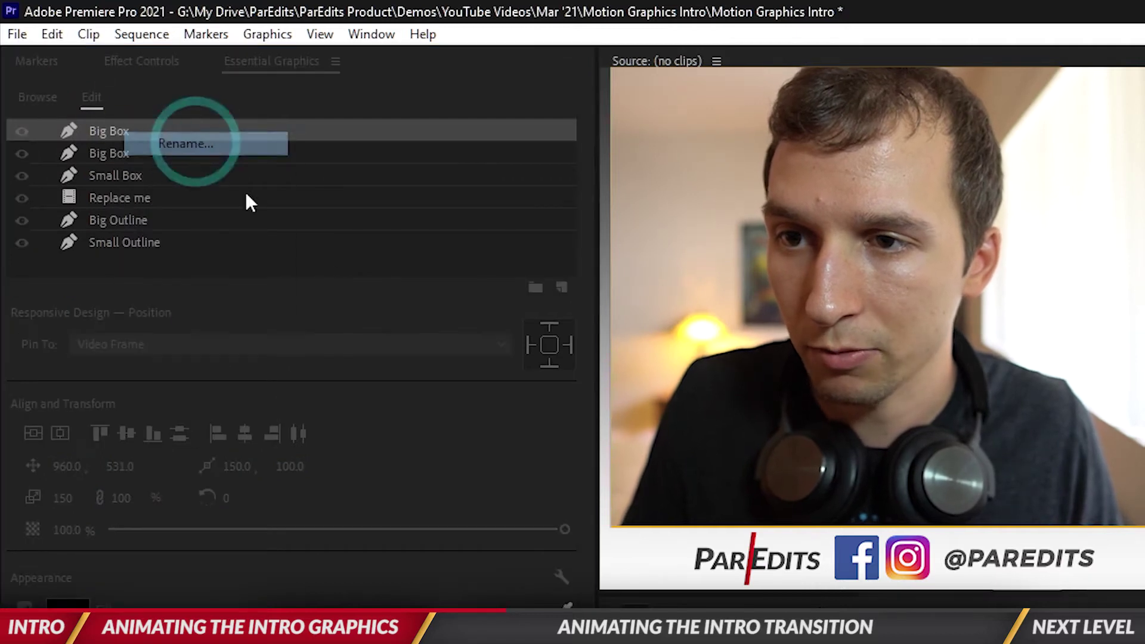
click(965, 540)
double_click(967, 543)
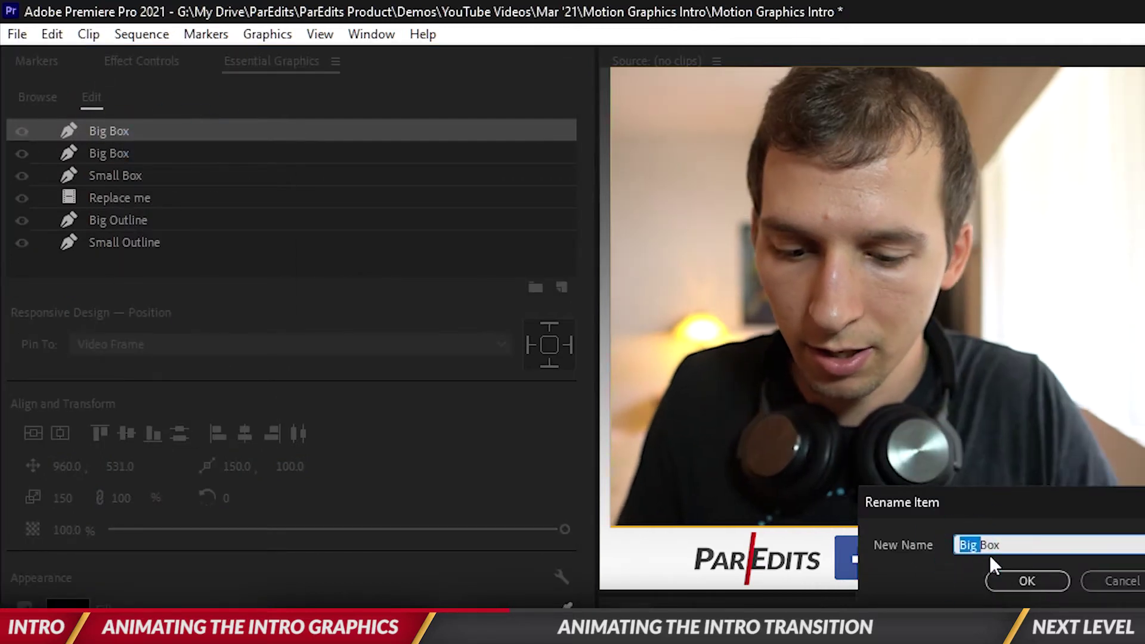
text(Huge)
click(1025, 580)
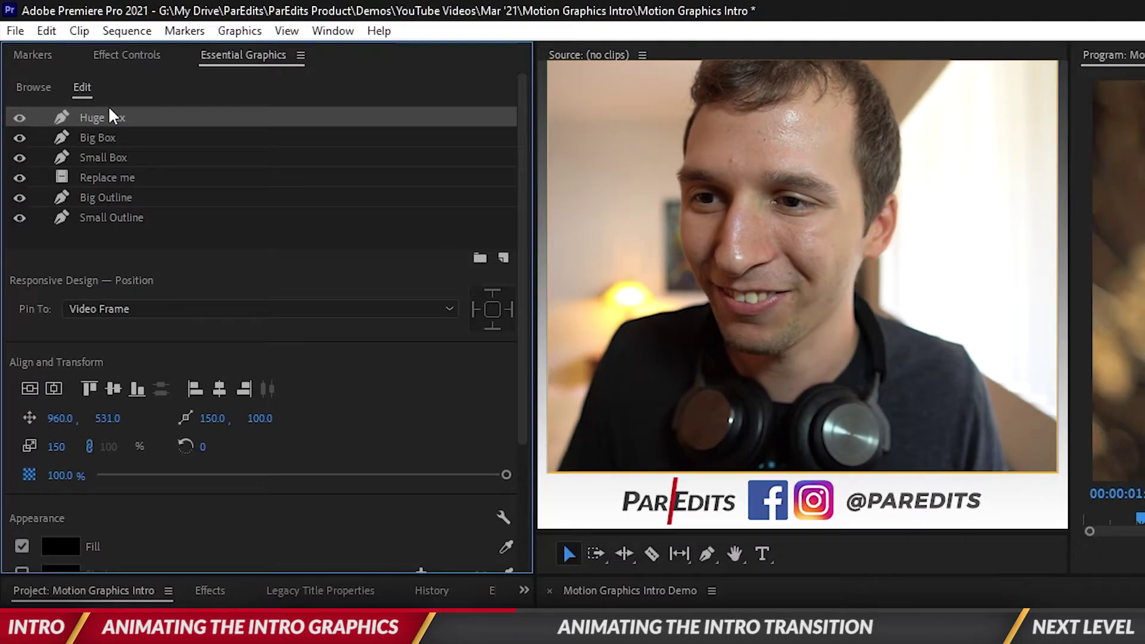
Stretch the Huge Box shape by its opposite corners until it covers the entire video frame.
double_click(113, 130)
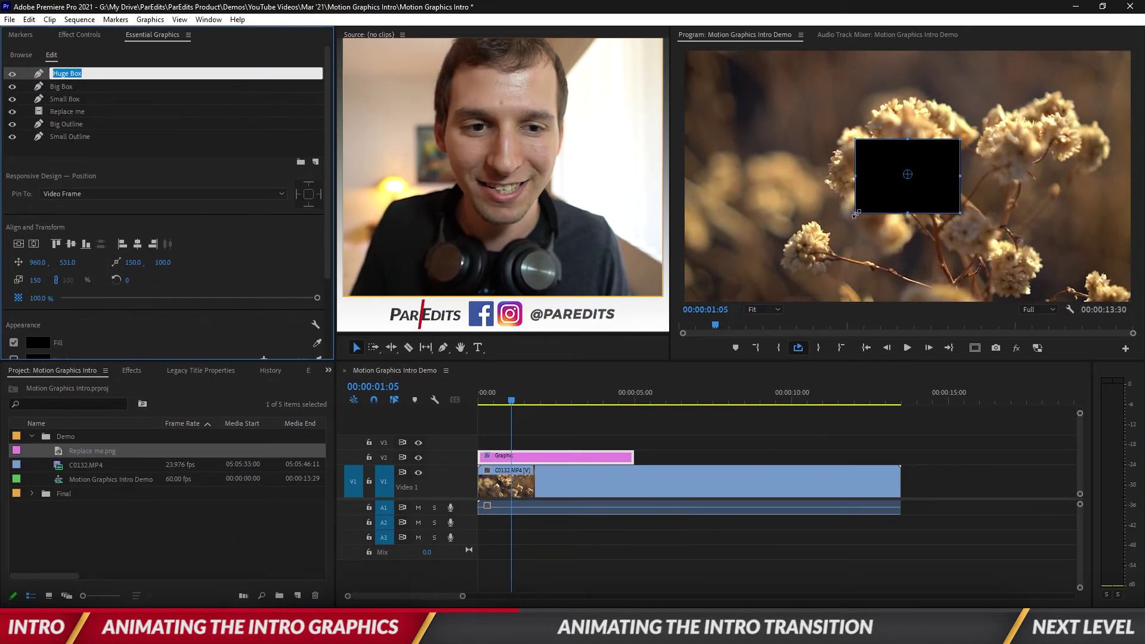
drag(855, 212, 849, 222)
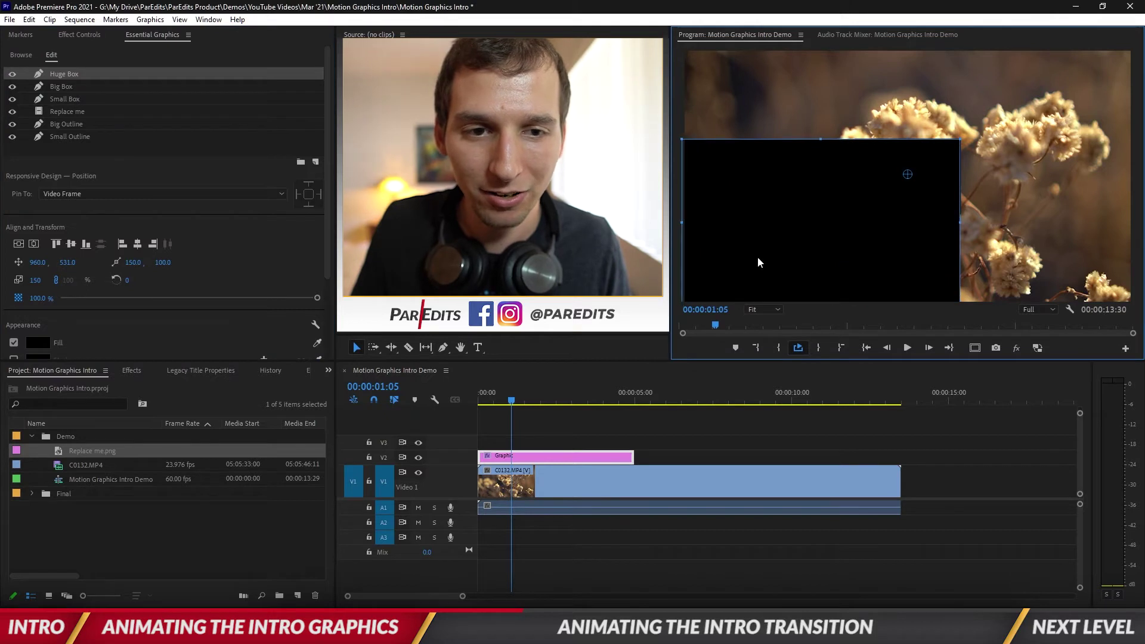
drag(956, 143, 1117, 52)
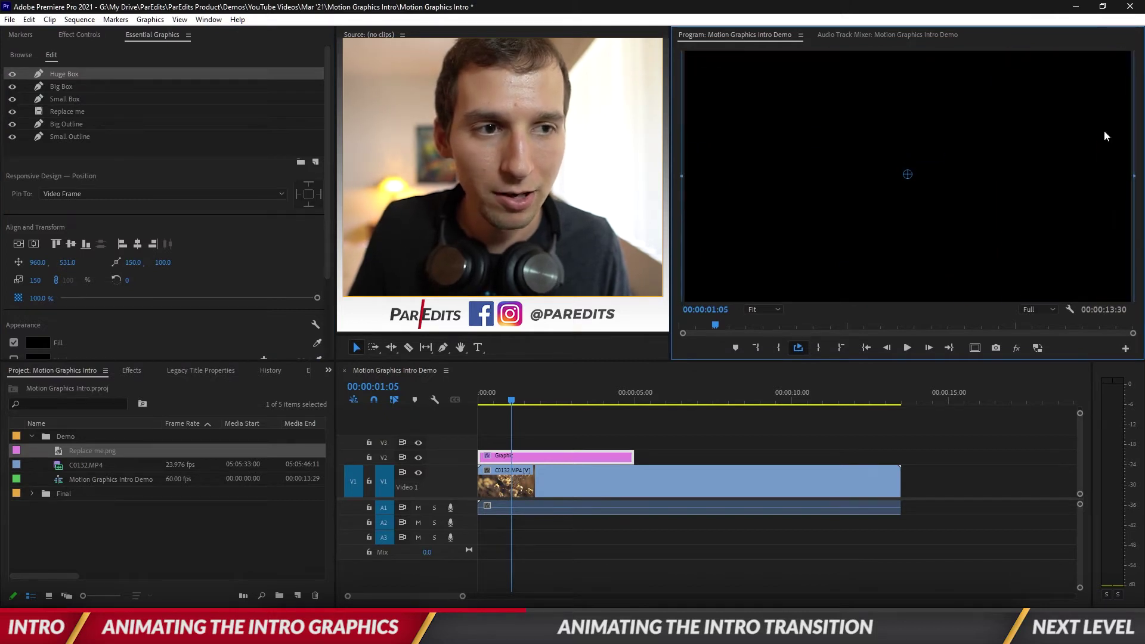
Show the graphic clip's effect properties, collapse the Replace me clip, and hide the Big Box shape.
click(574, 440)
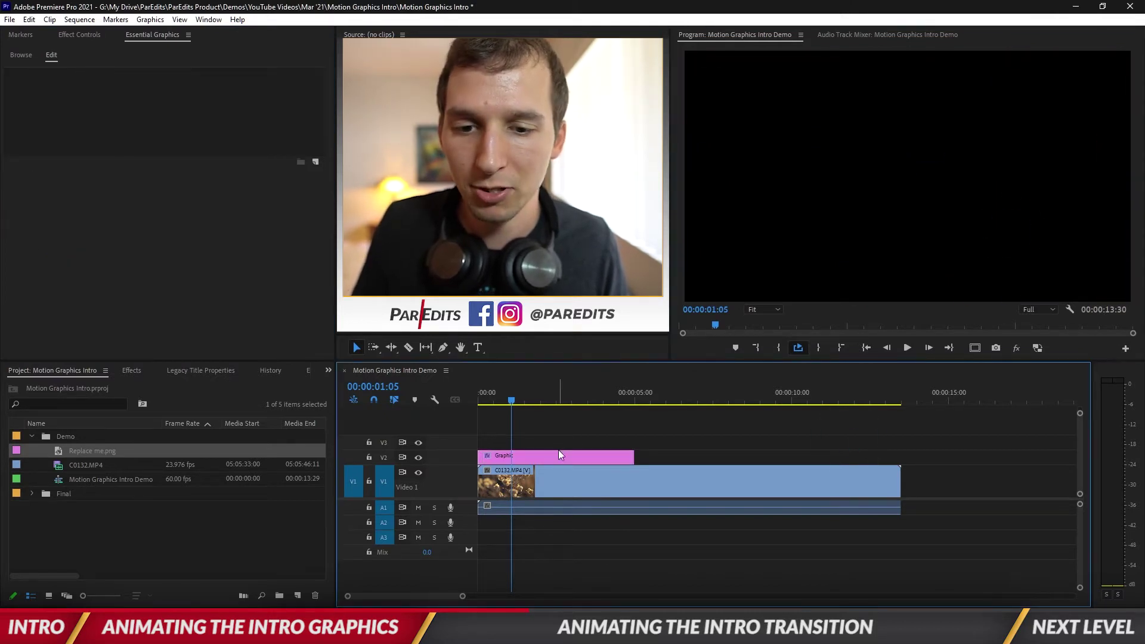
click(79, 34)
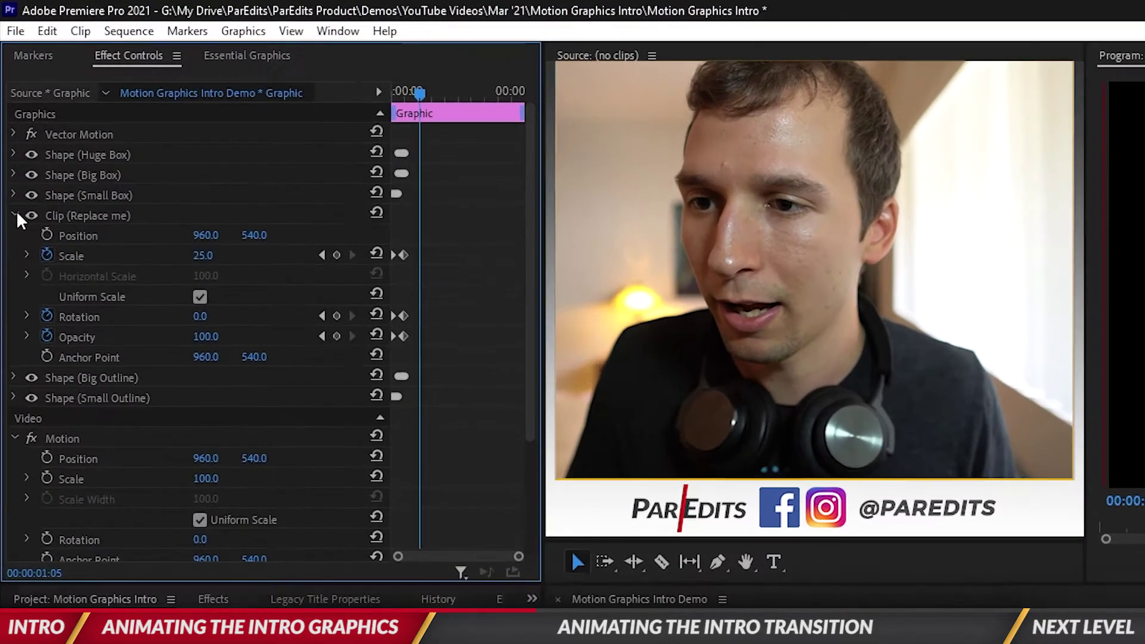
click(9, 133)
click(42, 119)
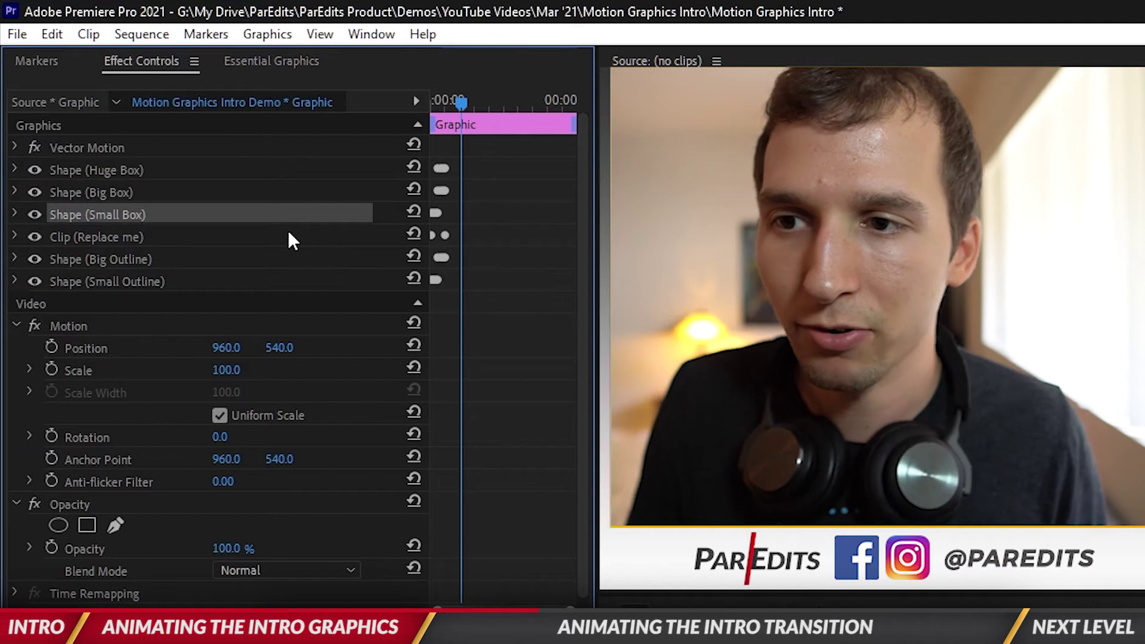
click(35, 191)
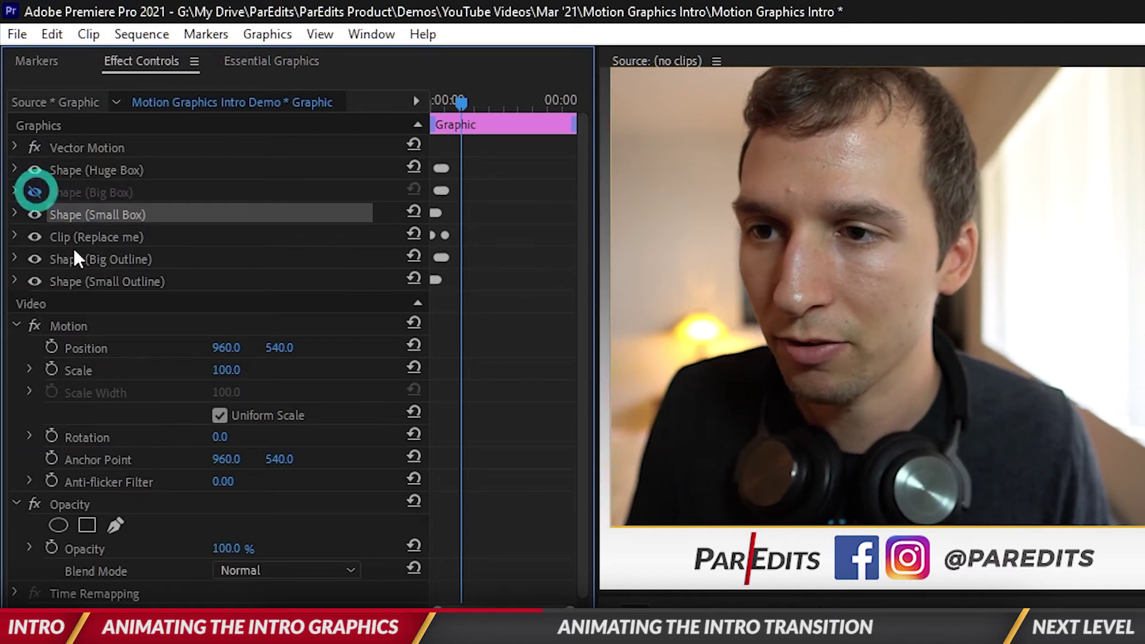
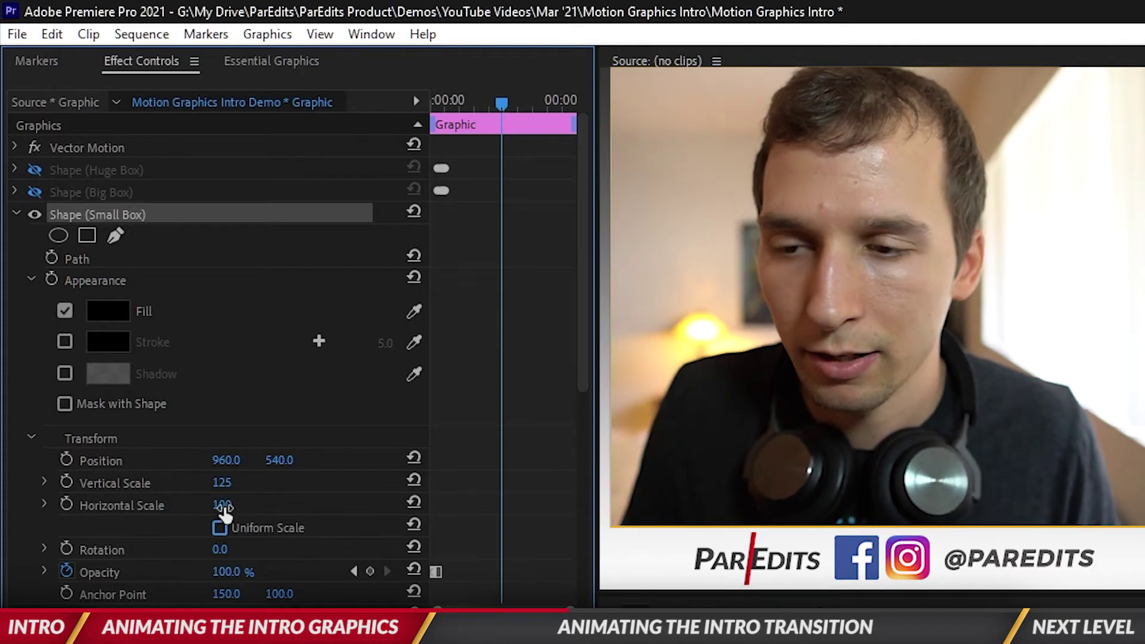
Set the Small Box's horizontal scale to 125 and keyframe its vertical scale from 0 to 125.
text(125)
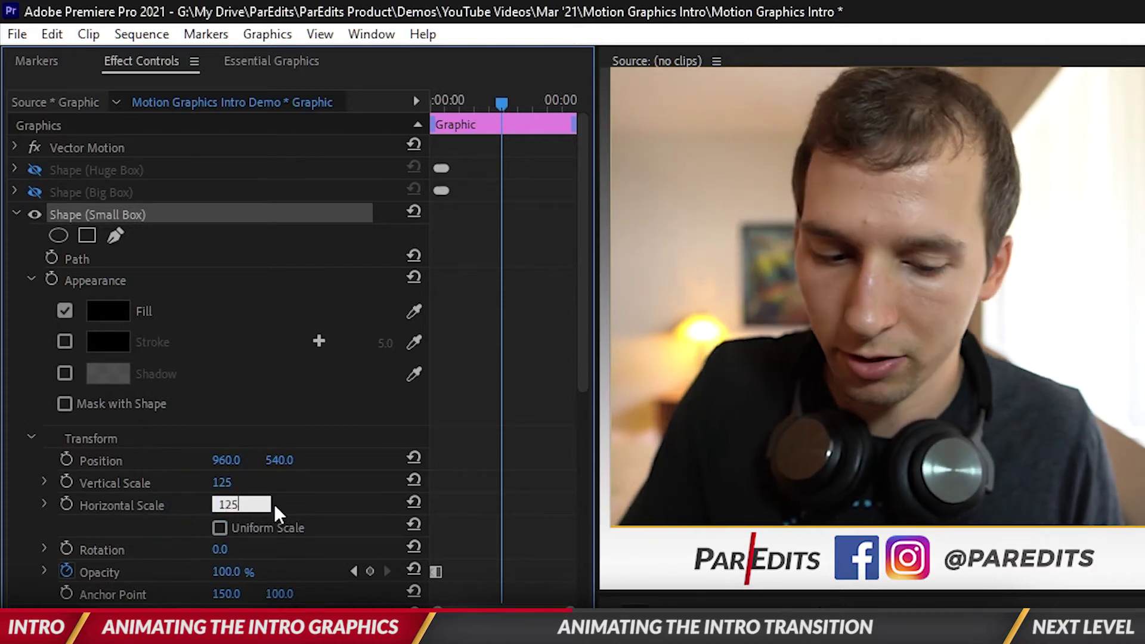
key(Return)
click(72, 481)
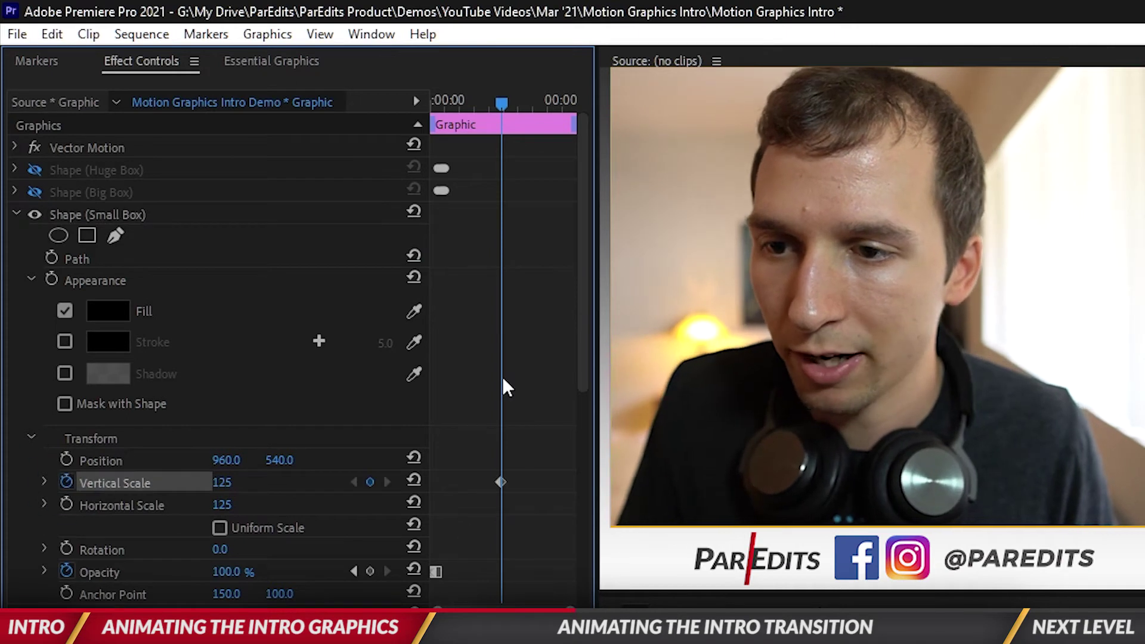
drag(517, 479, 523, 481)
click(369, 483)
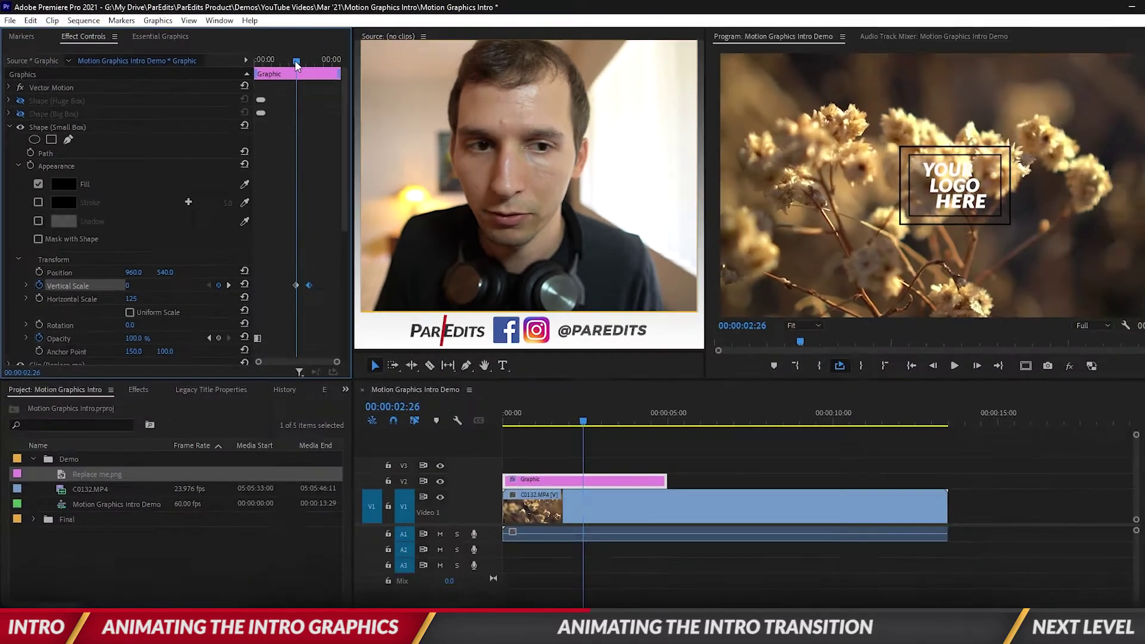
Preview the Small Box animation and move its last vertical scale keyframe earlier, to 00:00:02:52.
key(space)
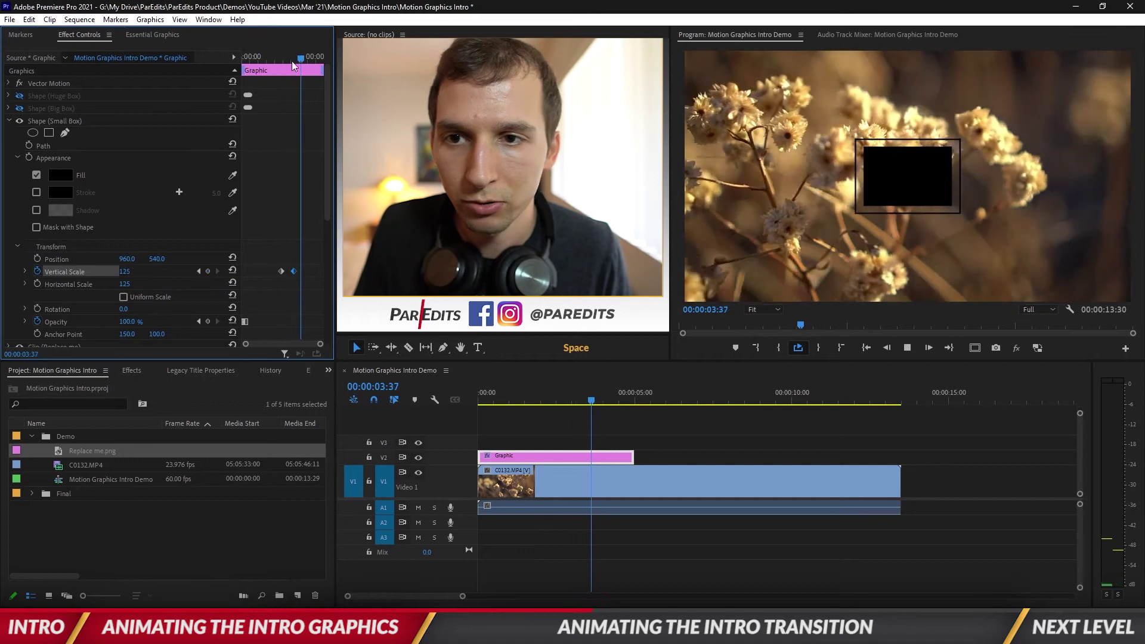
click(290, 54)
drag(294, 272, 289, 271)
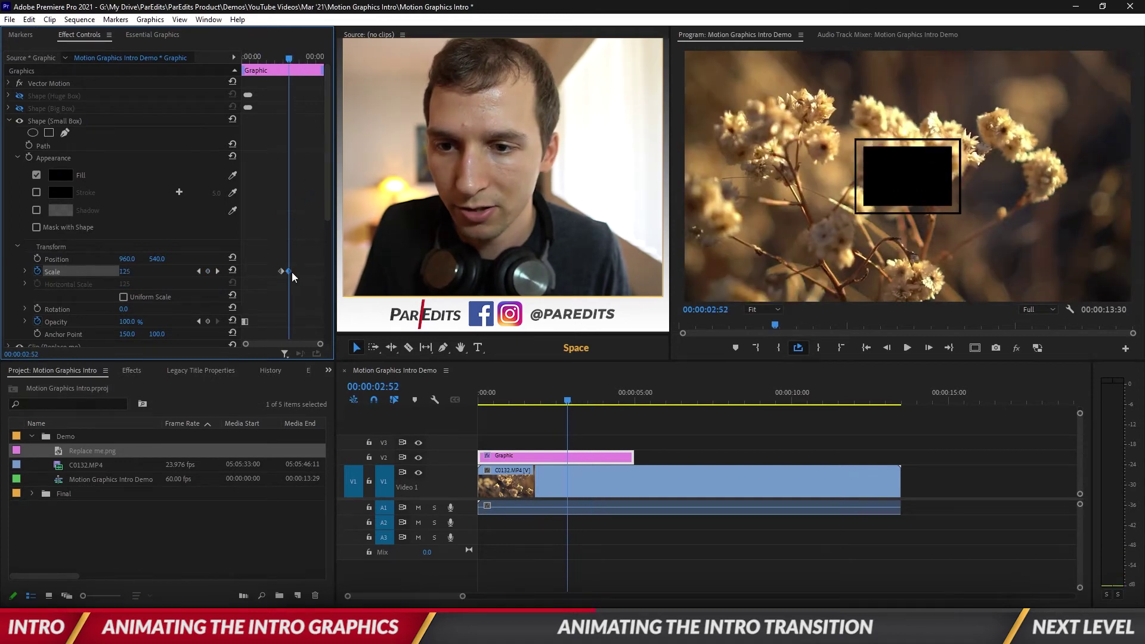
drag(286, 65, 291, 59)
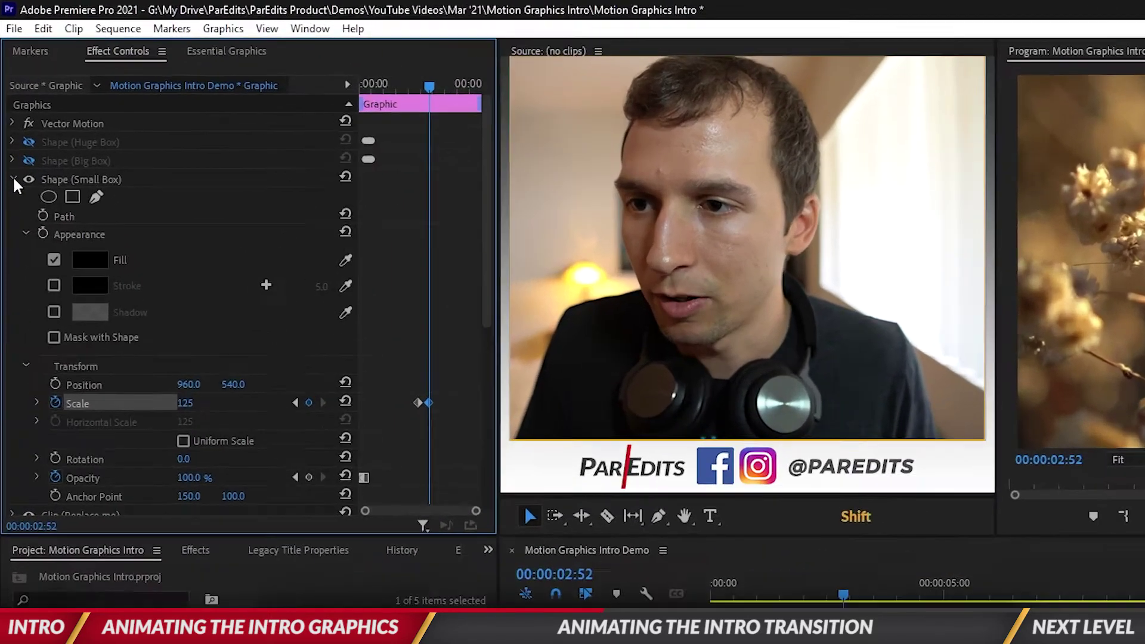
Collapse the Small Box, show the Big Box, turn off its uniform scale and start keyframing its horizontal scale at 00:00:02:52.
click(13, 180)
click(12, 160)
click(11, 160)
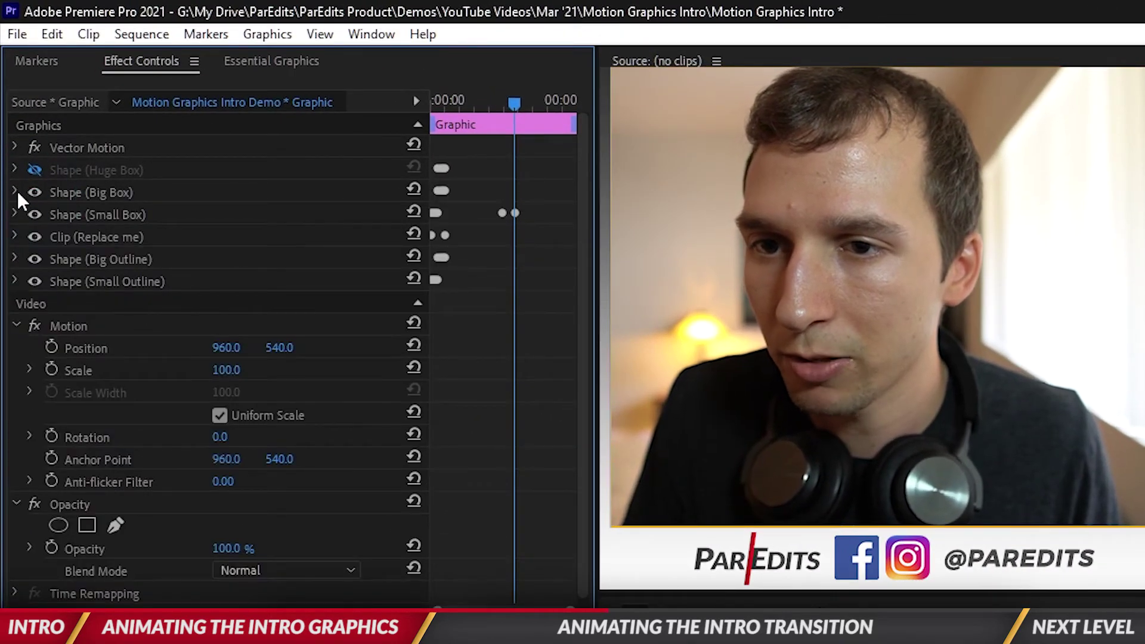
click(14, 192)
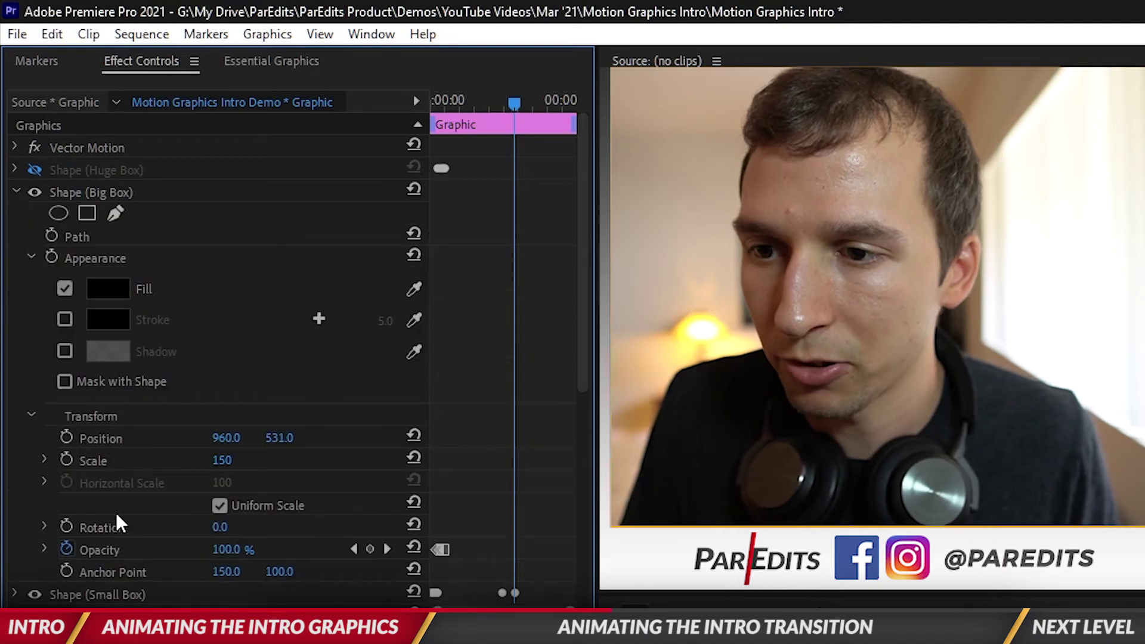
click(219, 505)
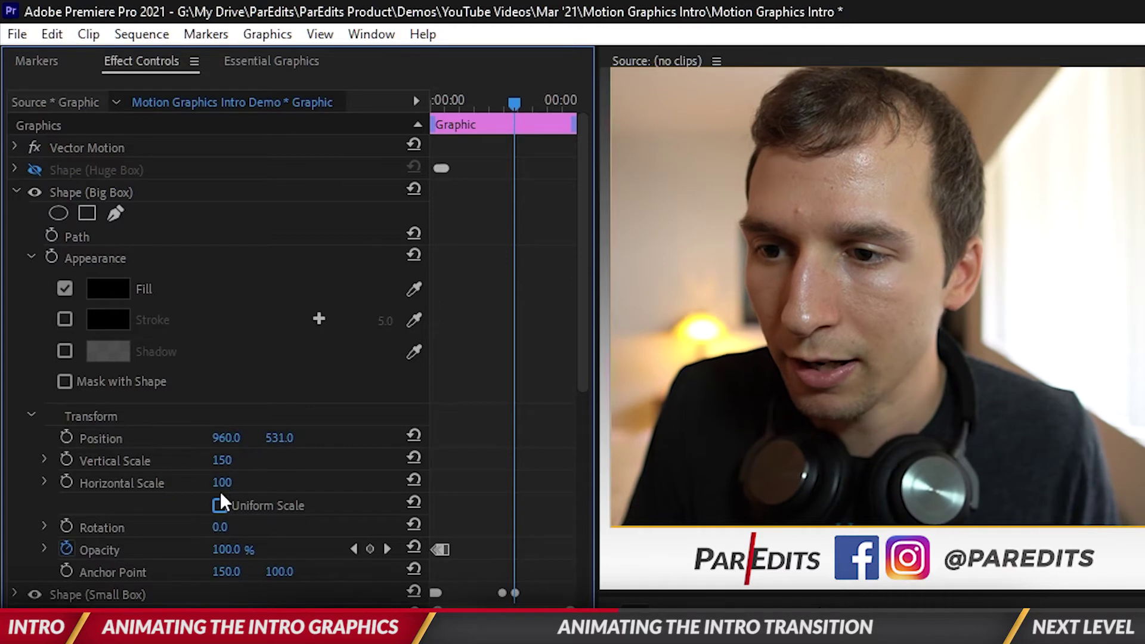
click(61, 480)
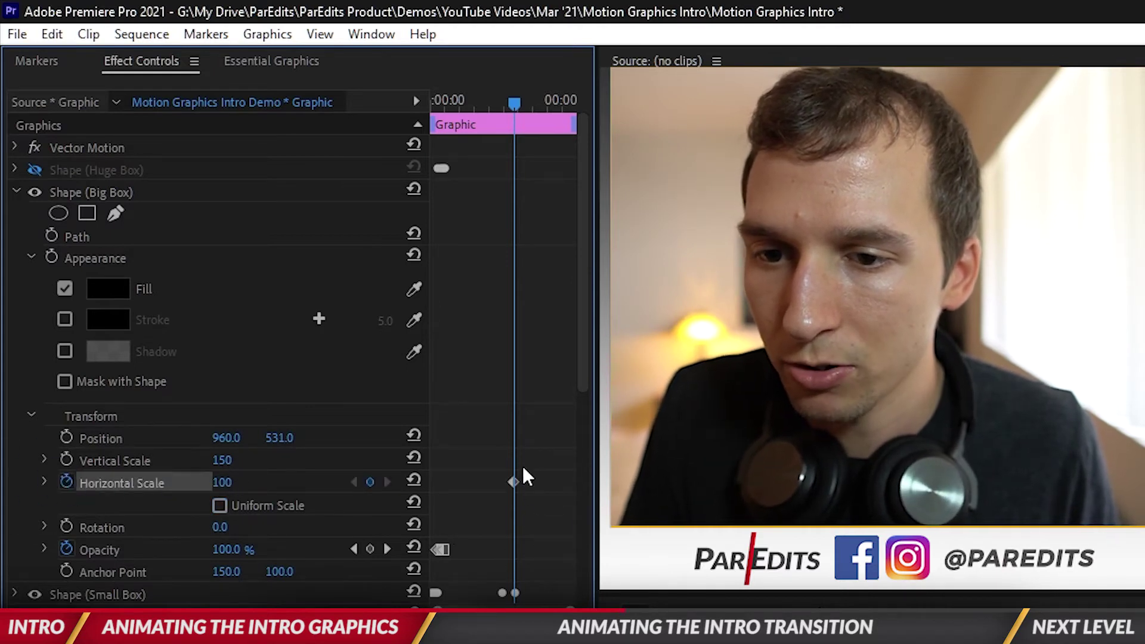
Add a second horizontal scale keyframe of 150 to the Big Box shortly after the first one.
drag(516, 97, 528, 95)
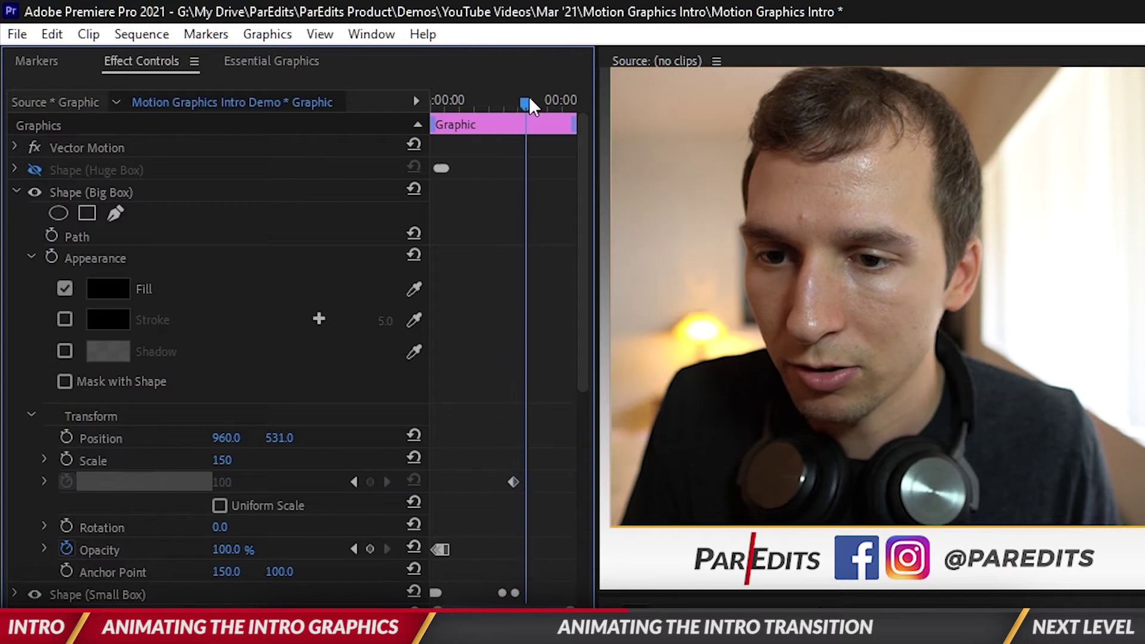
click(332, 338)
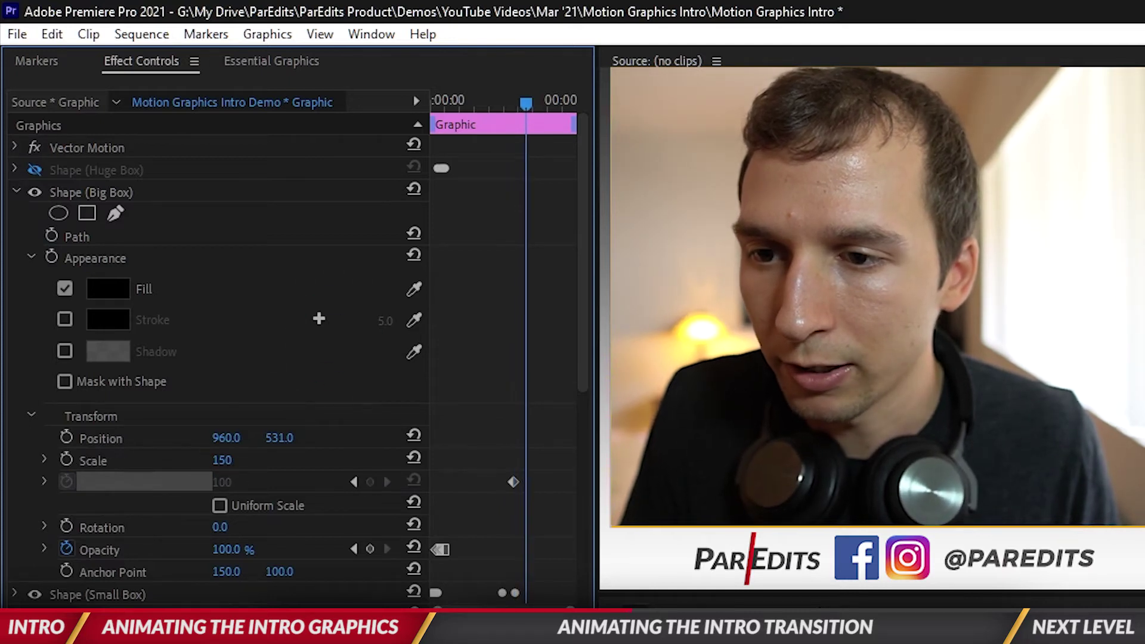
click(247, 458)
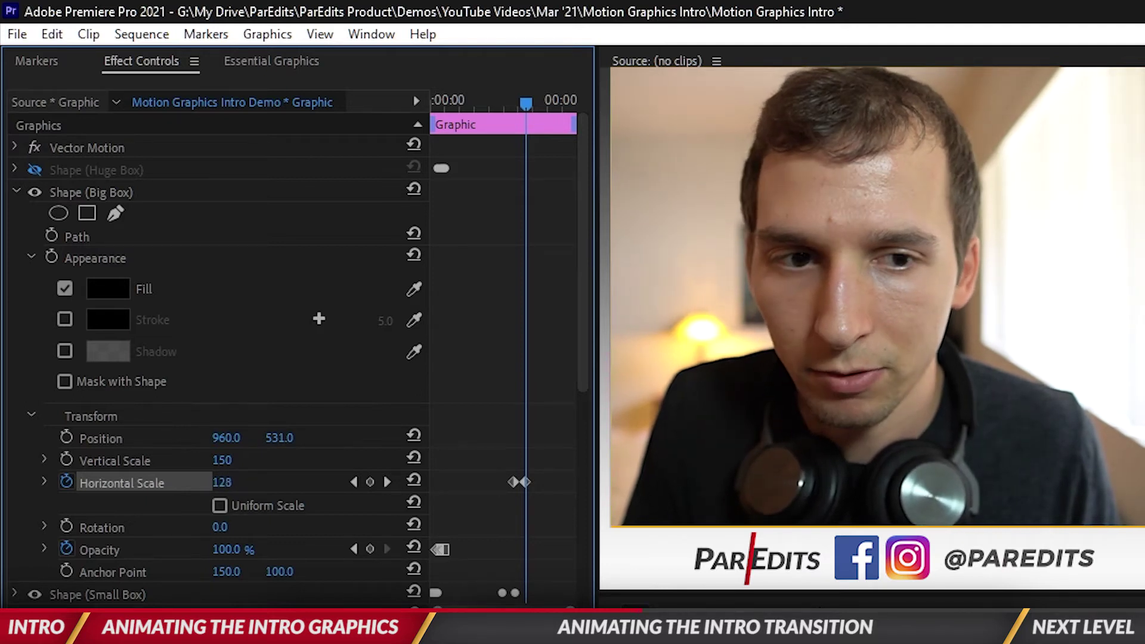
click(238, 481)
text(150)
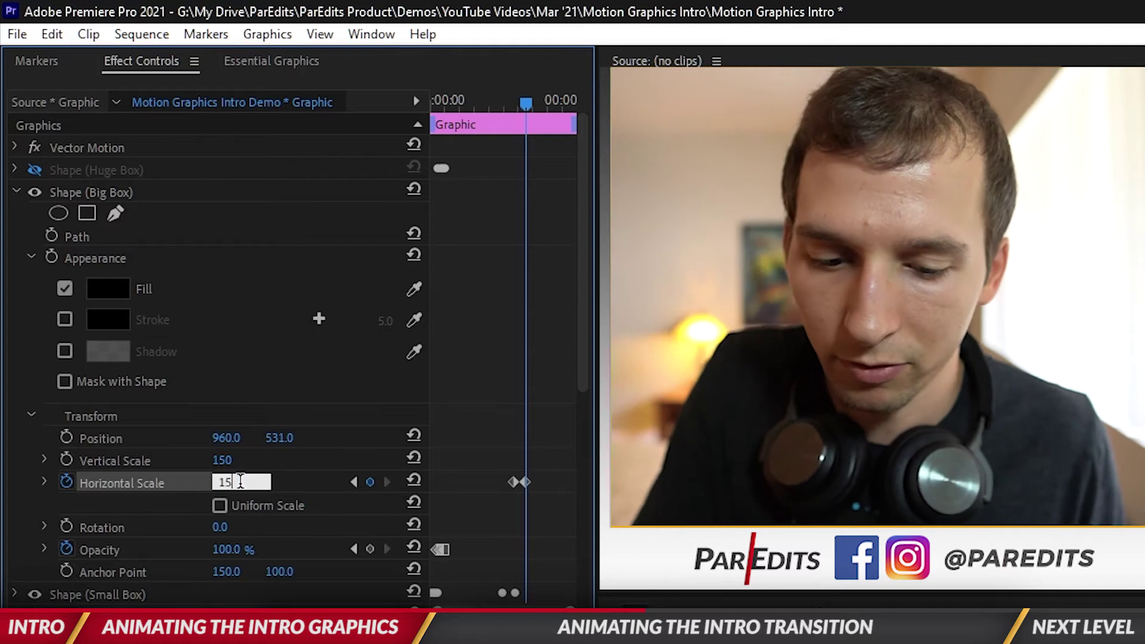
key(Return)
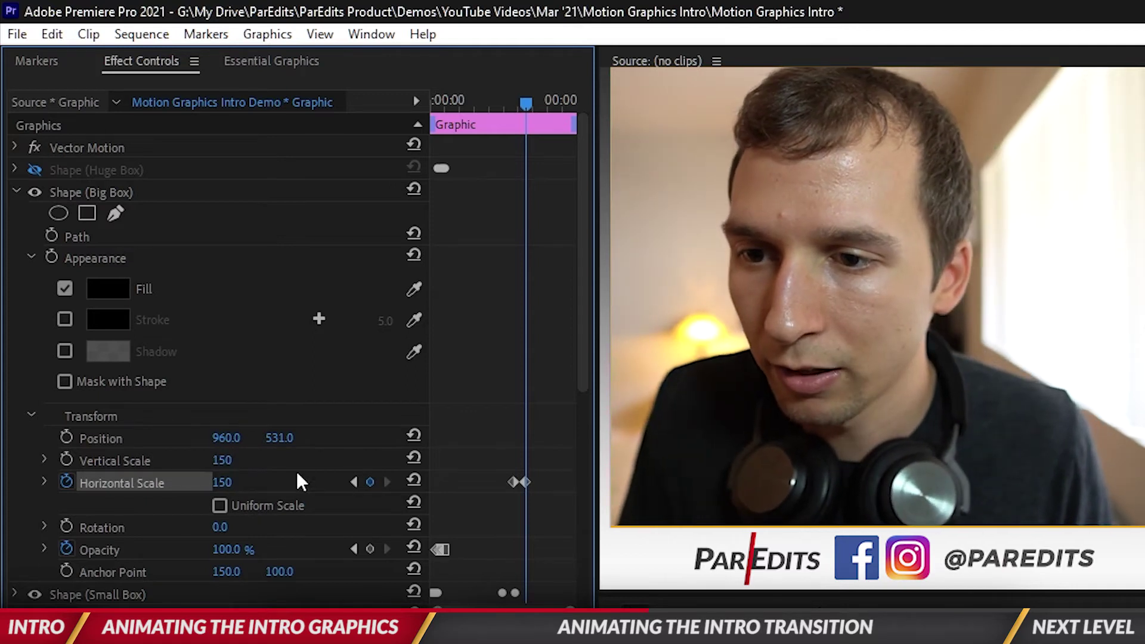
Set the Big Box's first horizontal scale keyframe to 0 and preview the box growing sideways.
drag(222, 464, 252, 480)
click(354, 481)
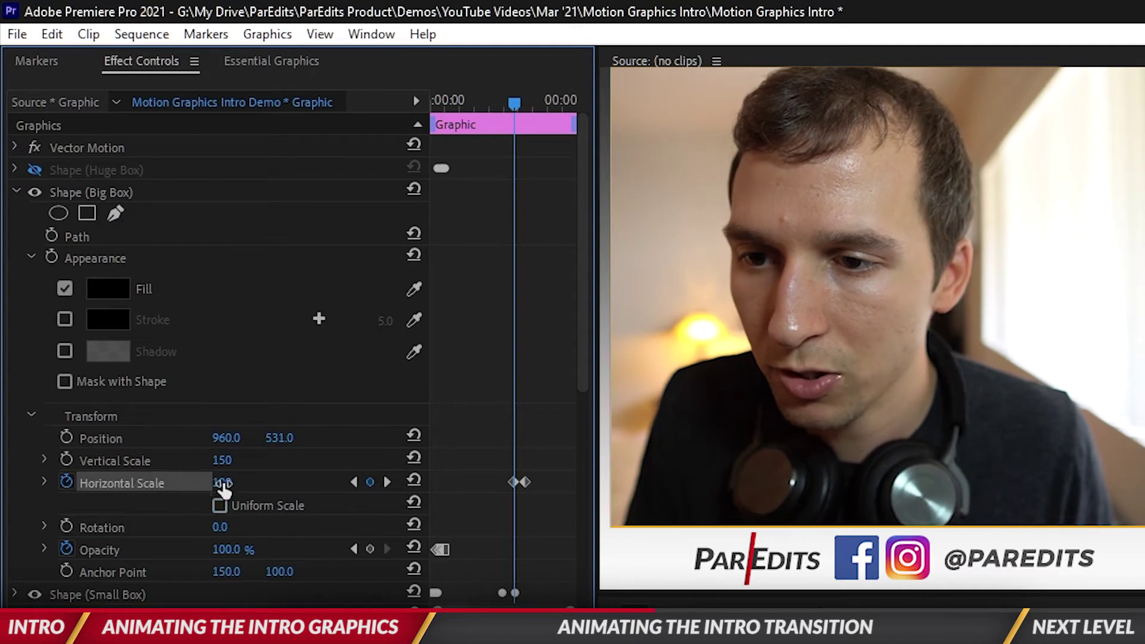
drag(226, 482, 234, 483)
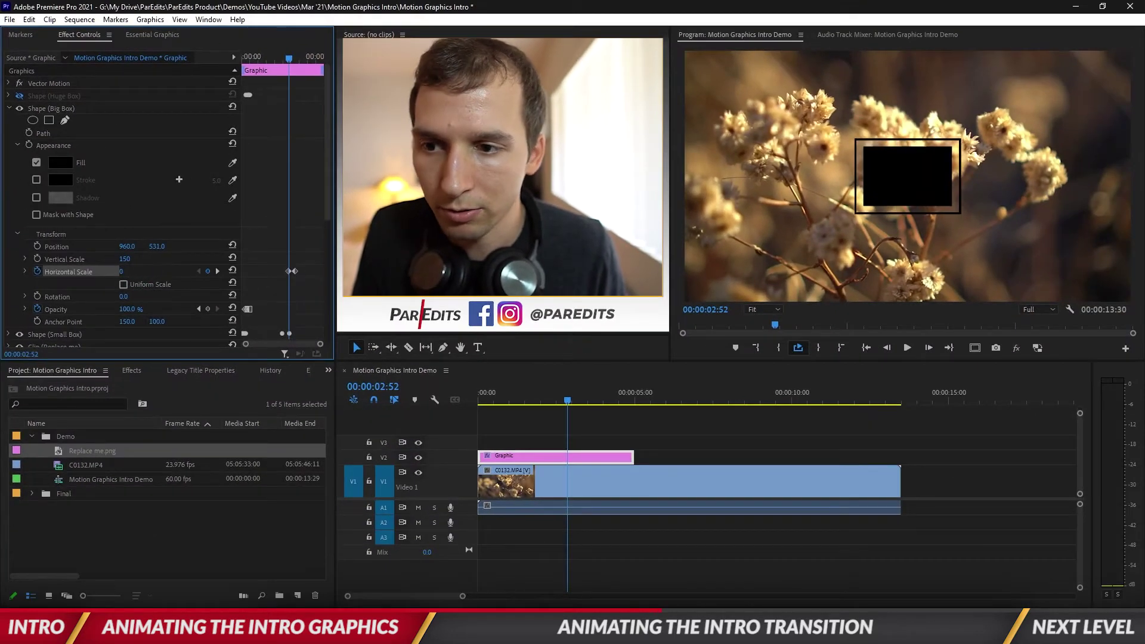
key(space)
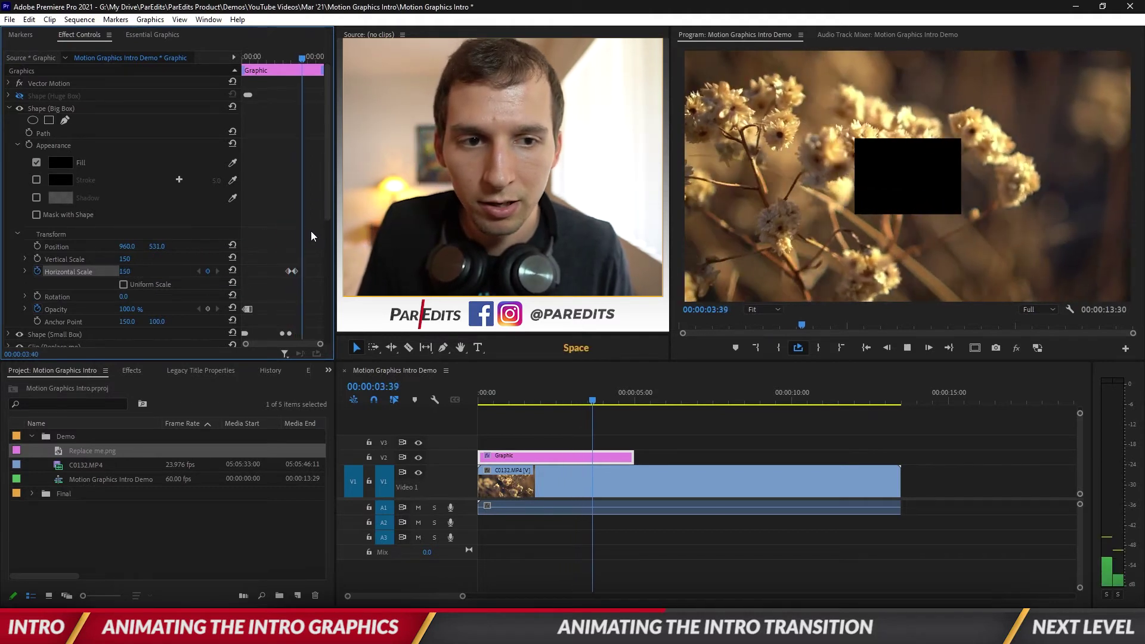
drag(564, 394, 608, 391)
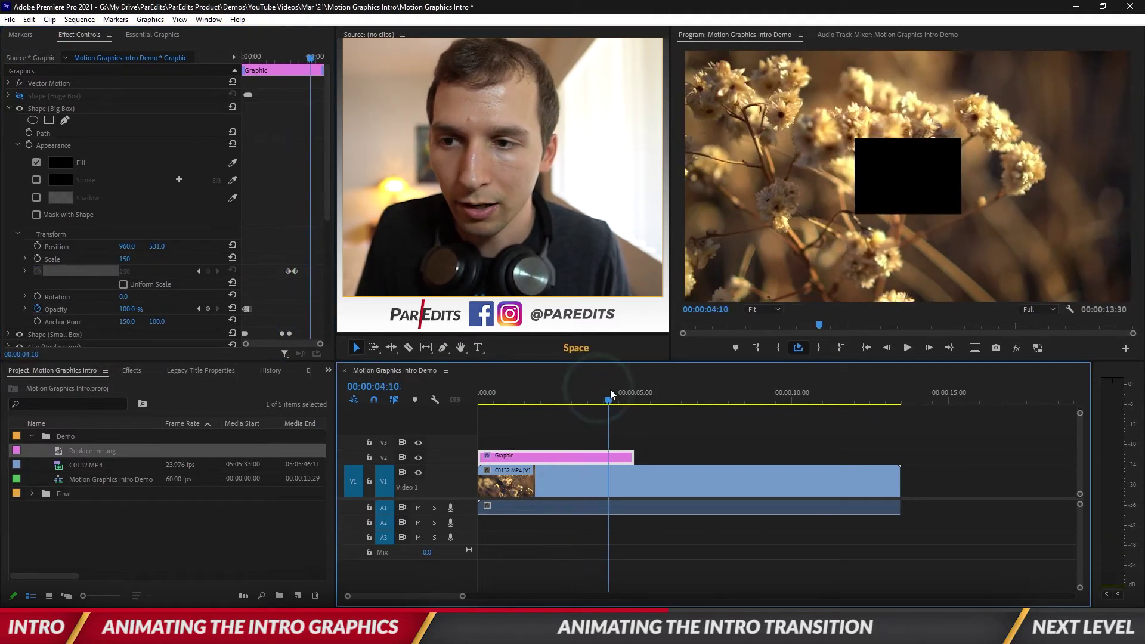
Move the Replace me clip above the Big Box in the stacking order and preview the animation.
click(9, 109)
drag(57, 136, 77, 106)
drag(550, 393, 460, 391)
key(space)
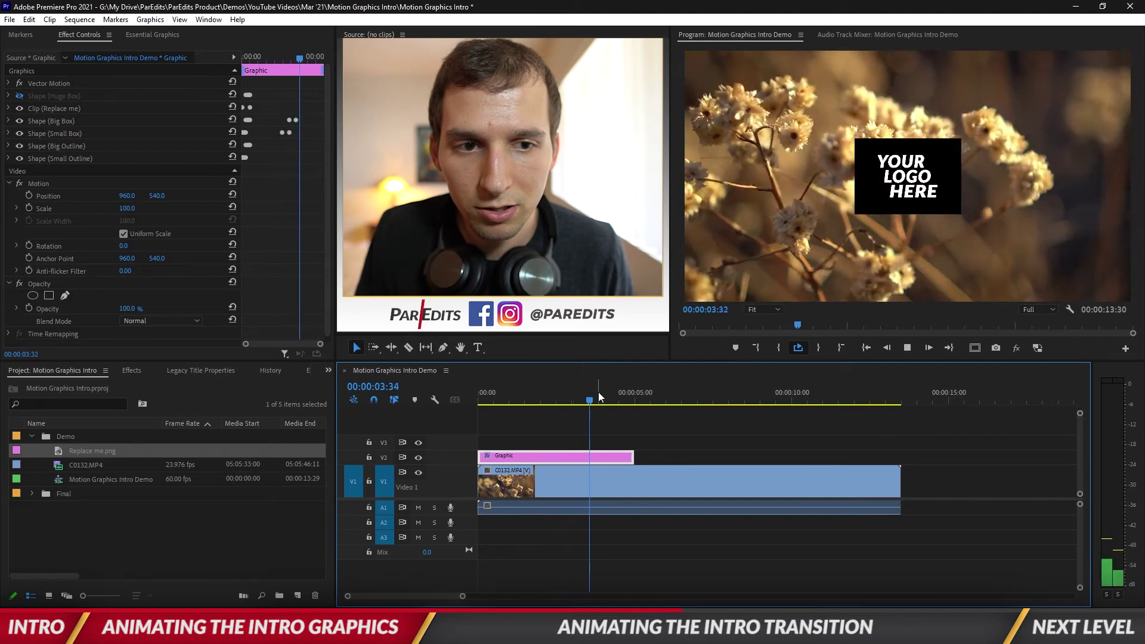
key(space)
drag(618, 397, 595, 399)
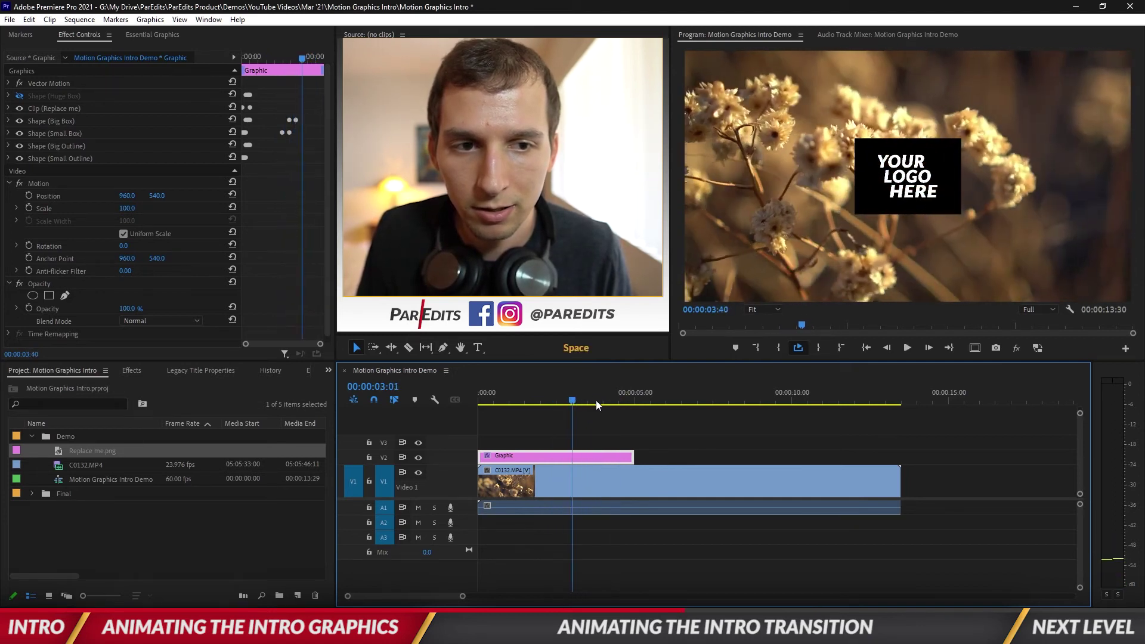
Show the Huge Box, start keyframing its scale at 00:00:03:16, and turn off its uniform scale.
shift+click(296, 60)
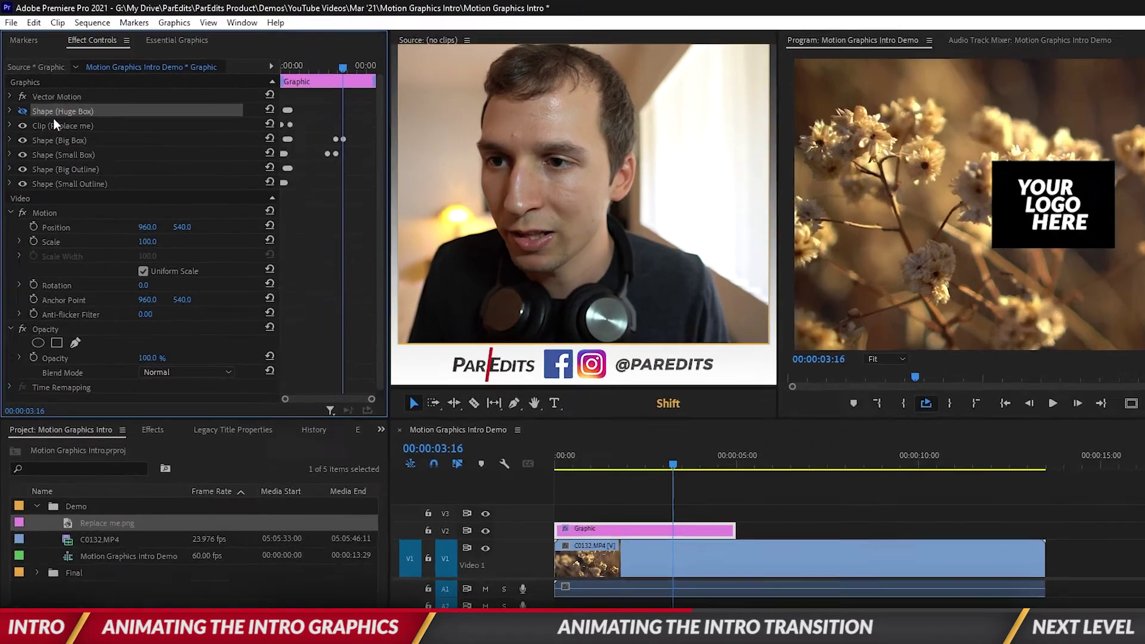
click(19, 95)
click(14, 170)
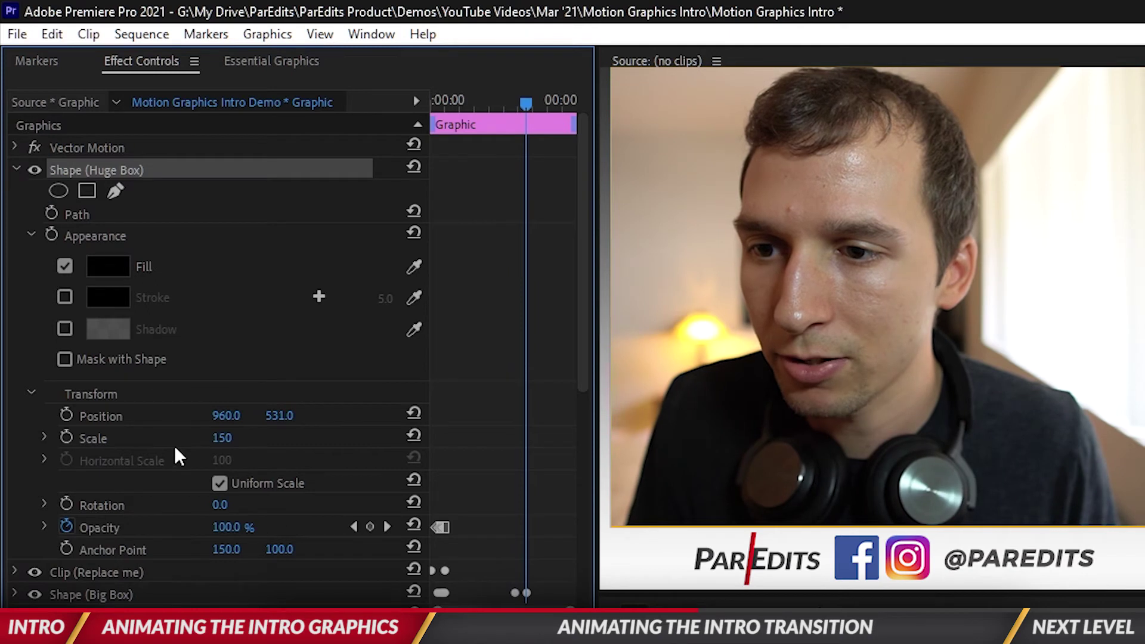
click(94, 438)
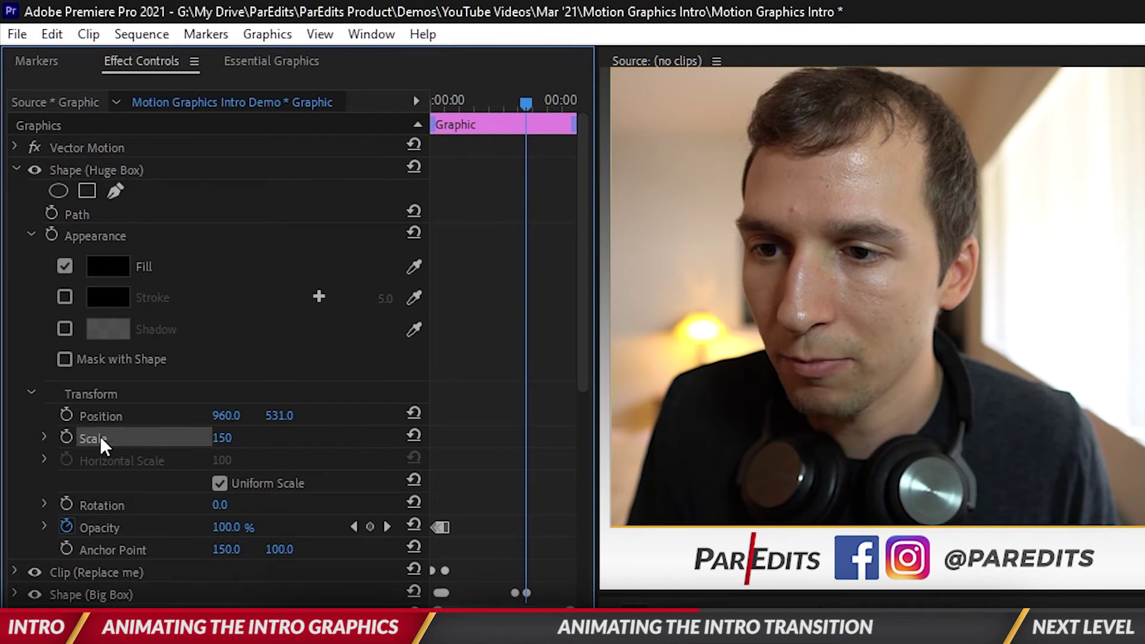
click(67, 438)
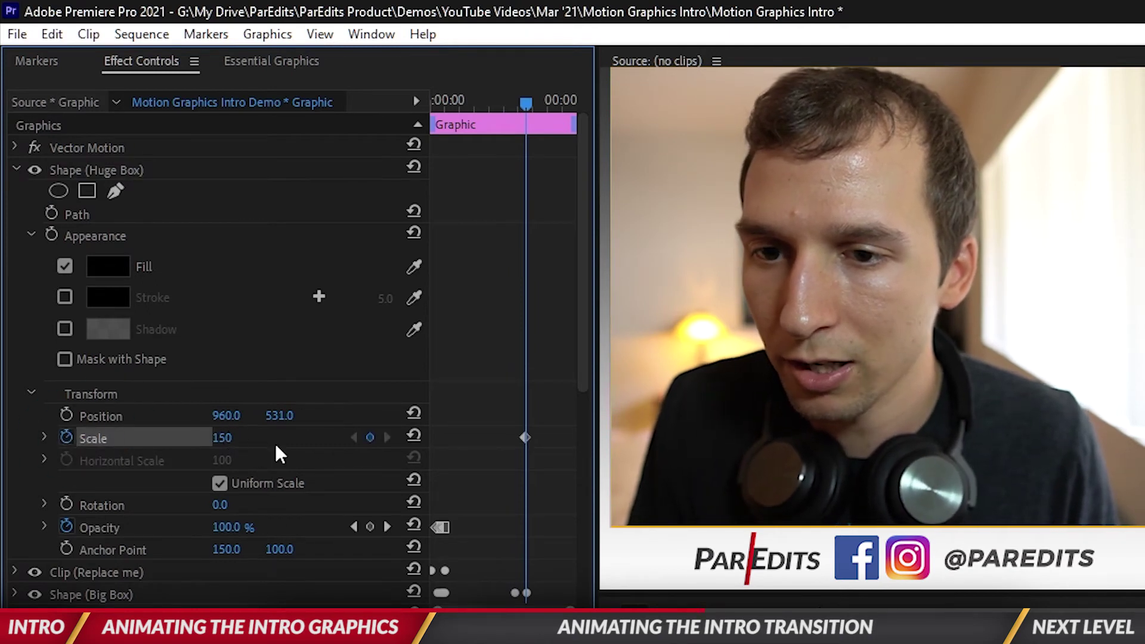
click(220, 482)
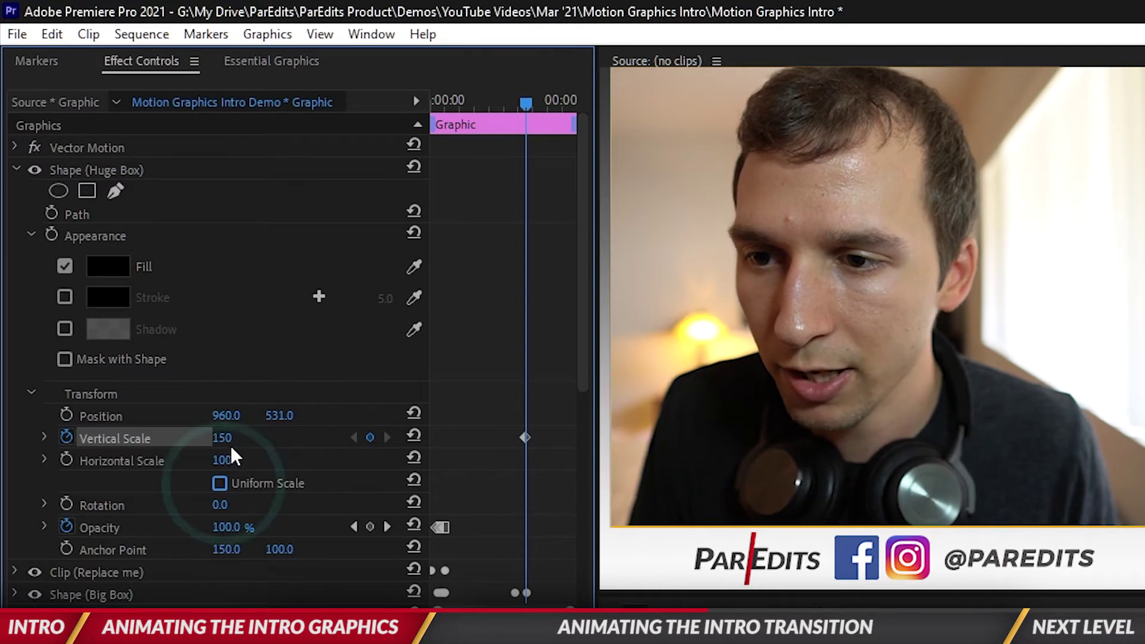
Set the Huge Box's vertical scale to 0 and its horizontal scale to 150 at the first keyframe.
drag(230, 444, 158, 444)
click(232, 459)
text(150)
key(Return)
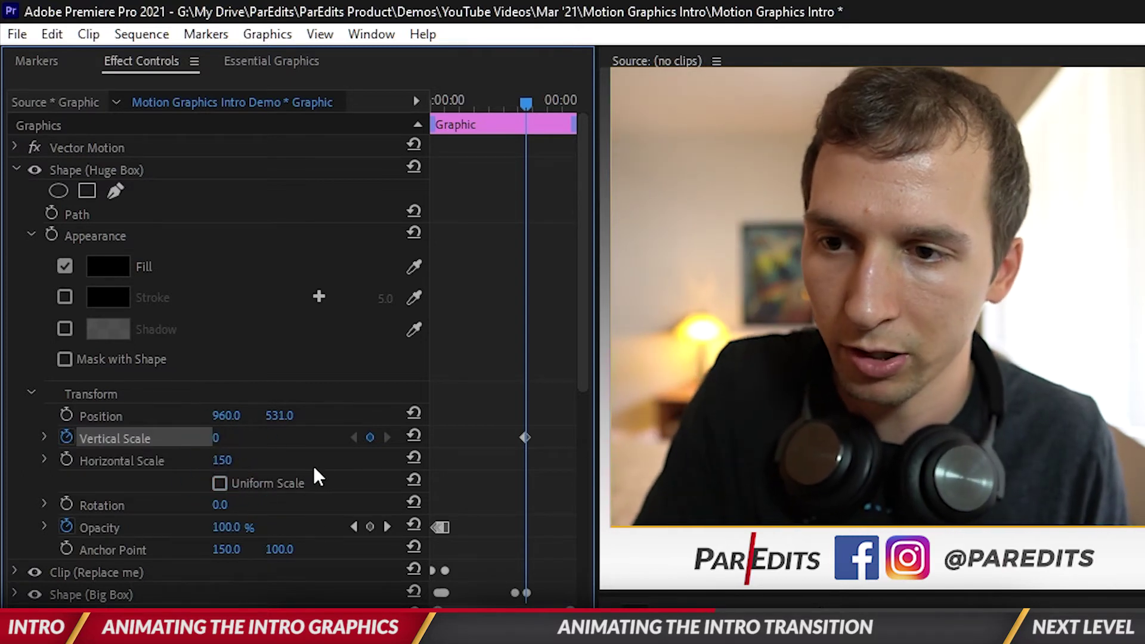
Add a second vertical scale keyframe of 150 to the Huge Box at 00:00:03:35.
drag(530, 100, 538, 98)
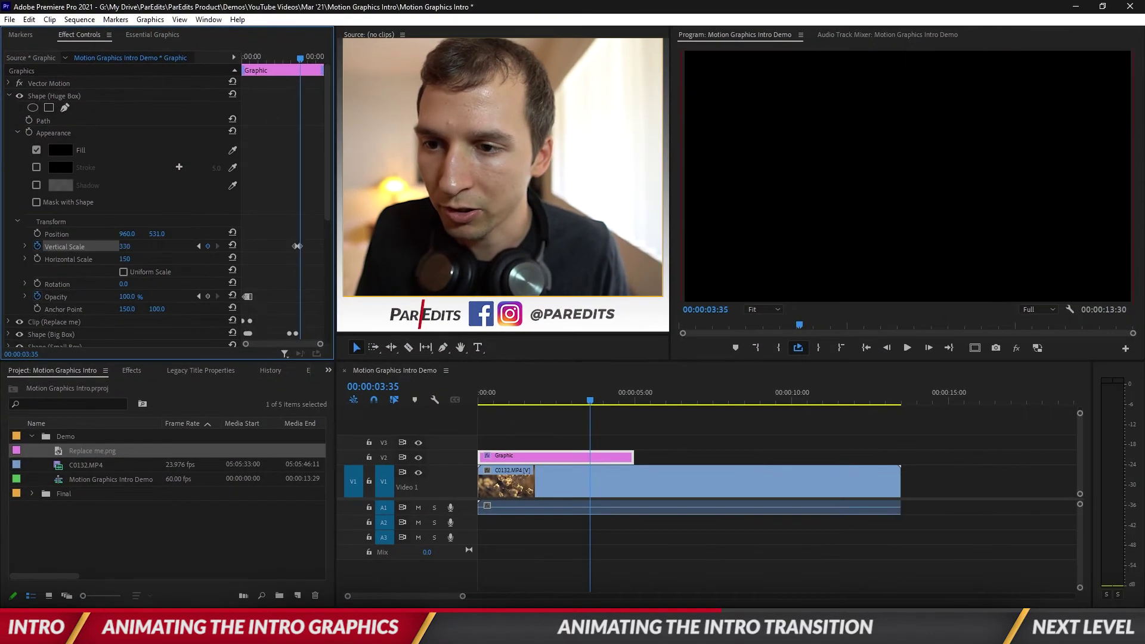
click(138, 246)
text(150)
key(Return)
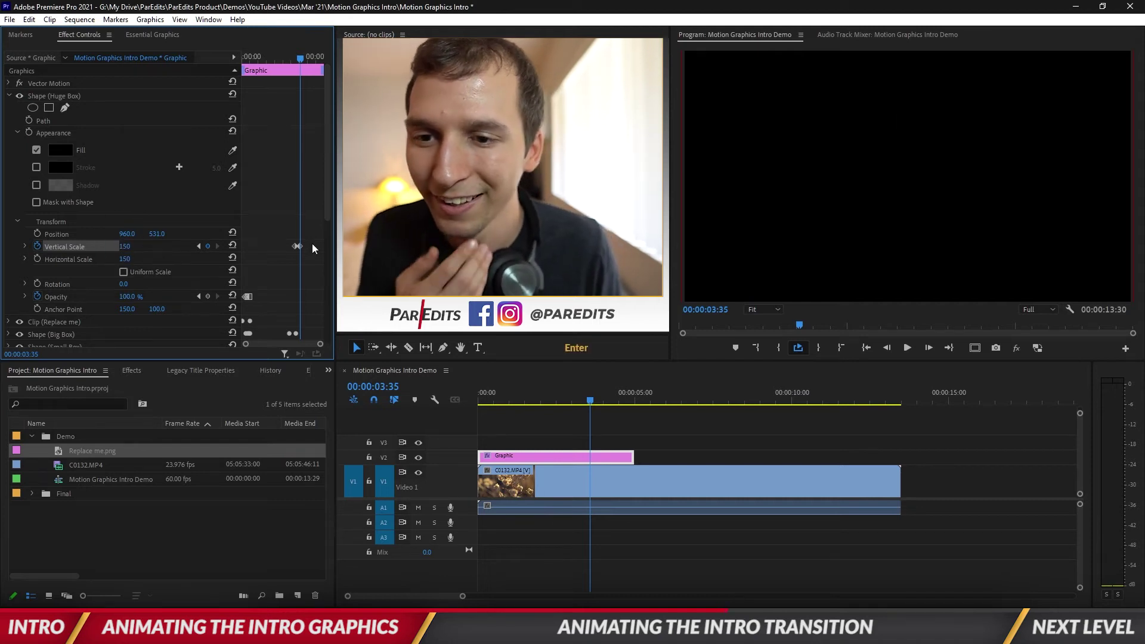
Play the intro from the beginning to review the box animations, and return the playhead to 00:00:03:35.
key(Home)
key(space)
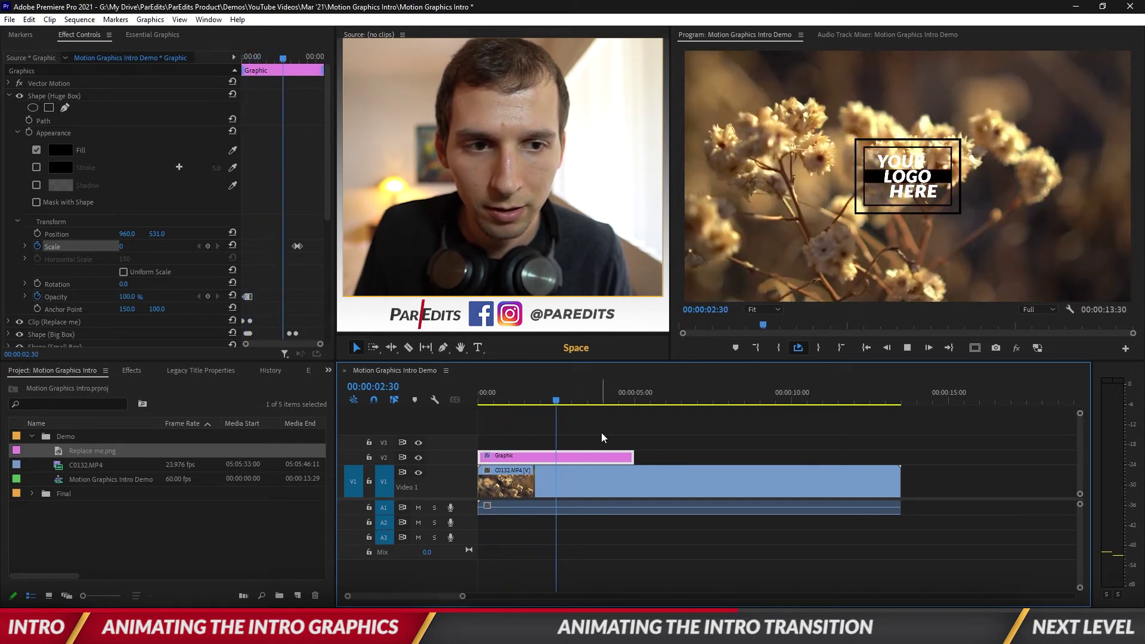
key(space)
mouse_move(603, 394)
mouse_down()
mouse_move(582, 395)
mouse_move(594, 398)
mouse_up()
drag(293, 61, 299, 62)
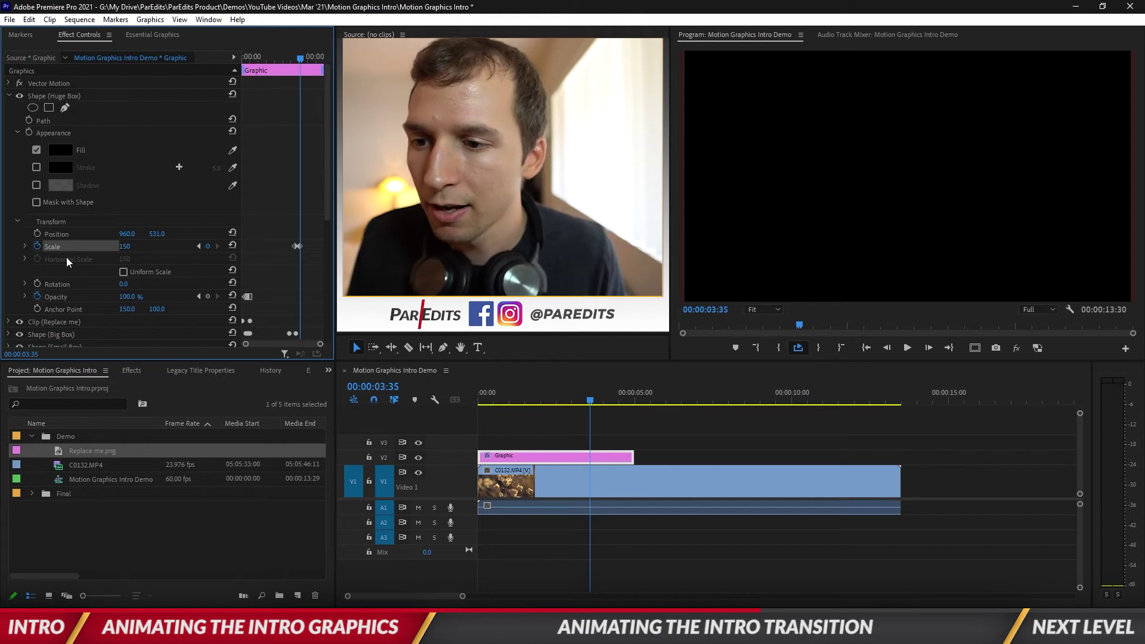
Collapse the Huge Box's transform and appearance settings, and add an inverted four-point polygon mask to the shape.
click(17, 221)
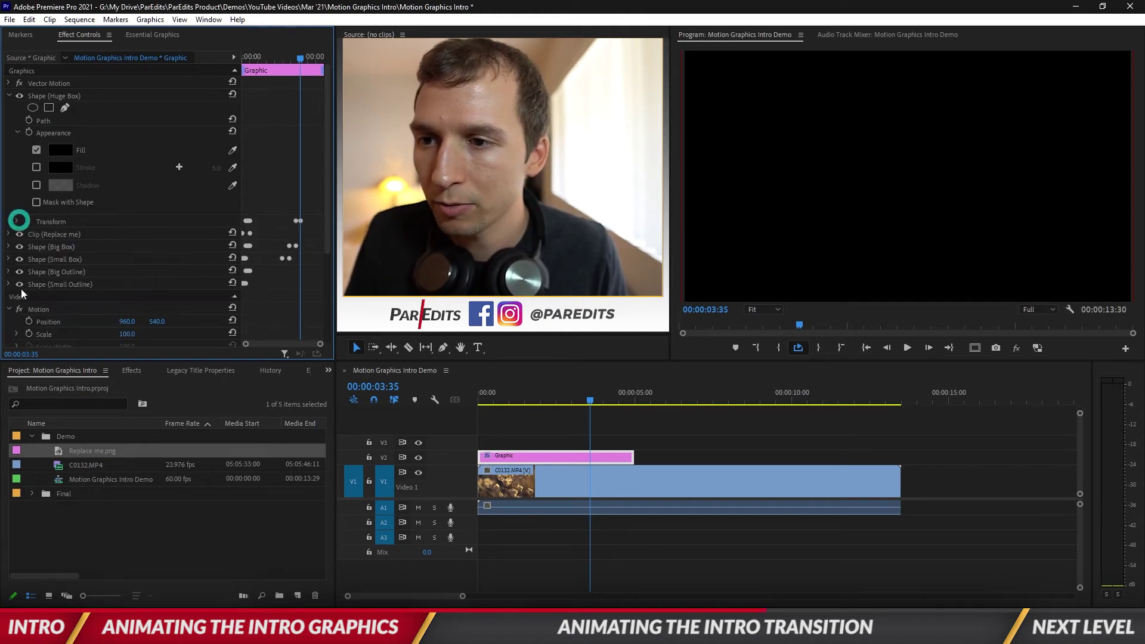
click(16, 132)
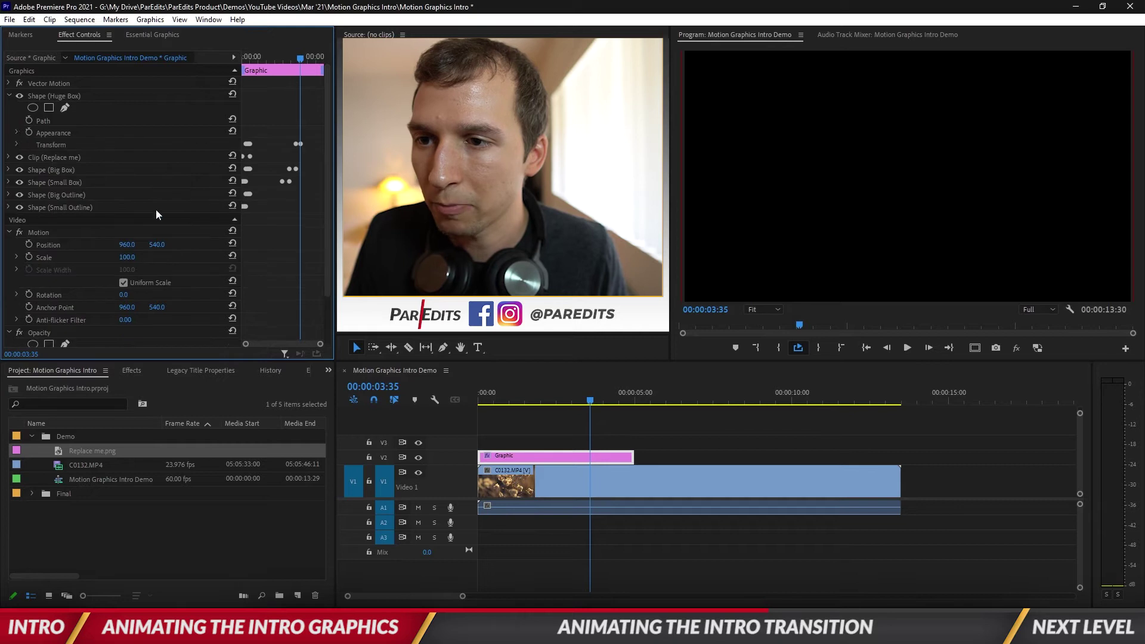
click(50, 108)
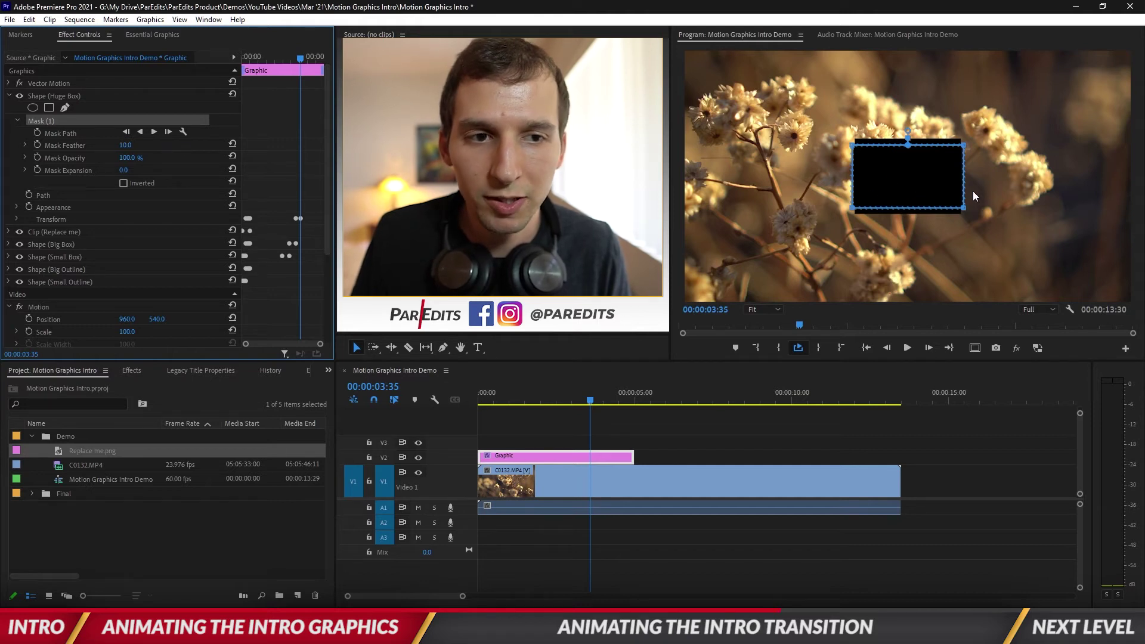
click(124, 183)
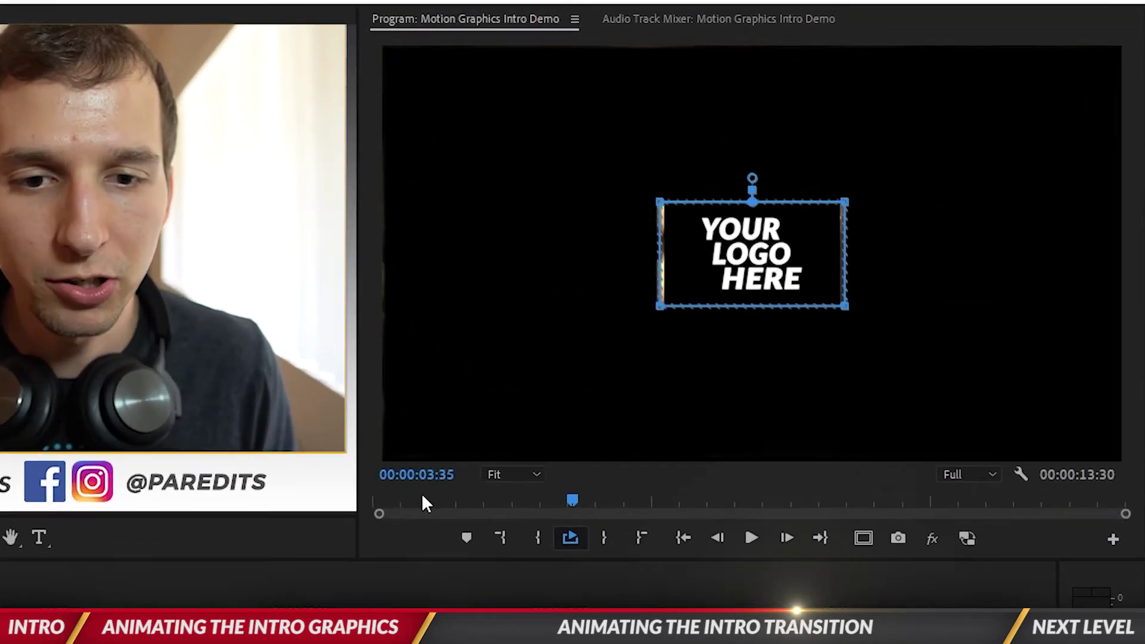
Set the program monitor's zoom to 25% and turn on the safe margins overlay.
click(512, 477)
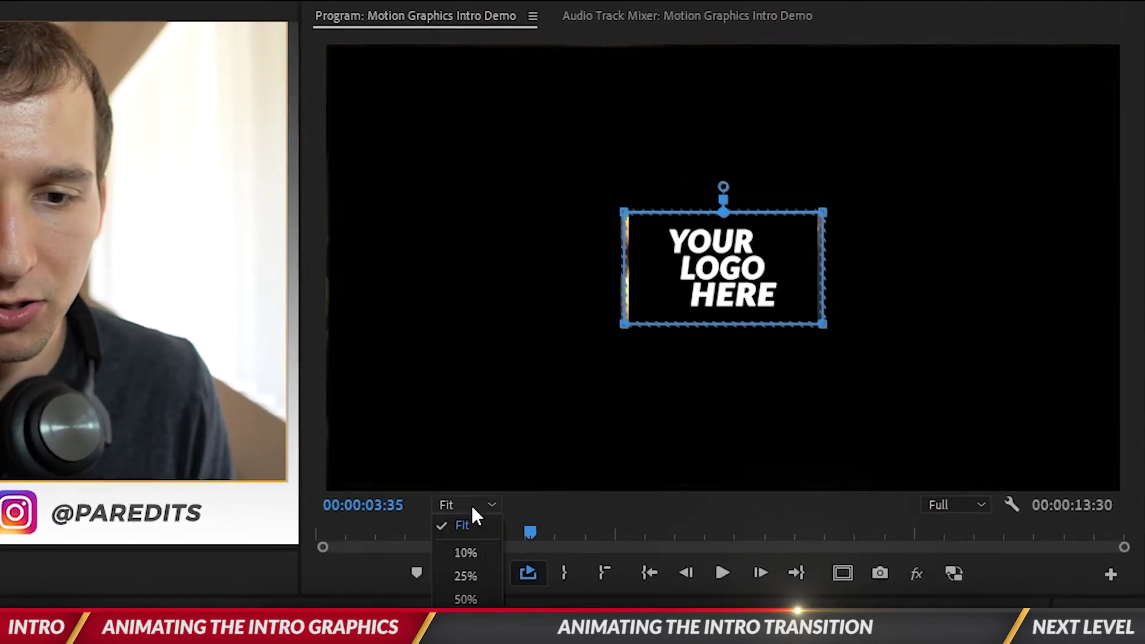
click(519, 557)
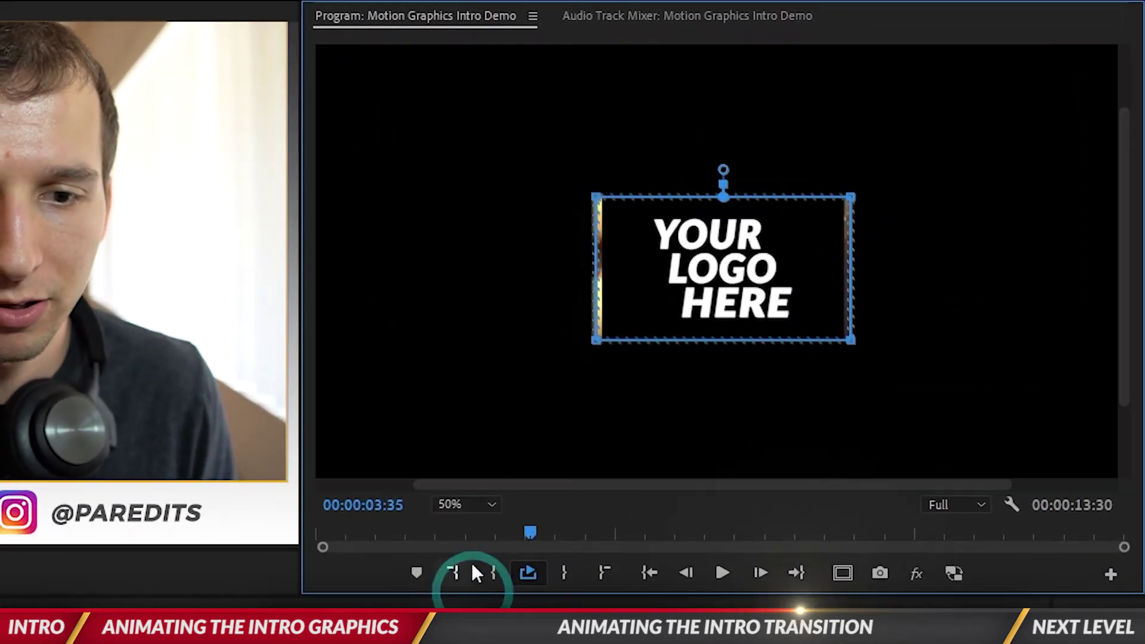
click(471, 504)
click(472, 577)
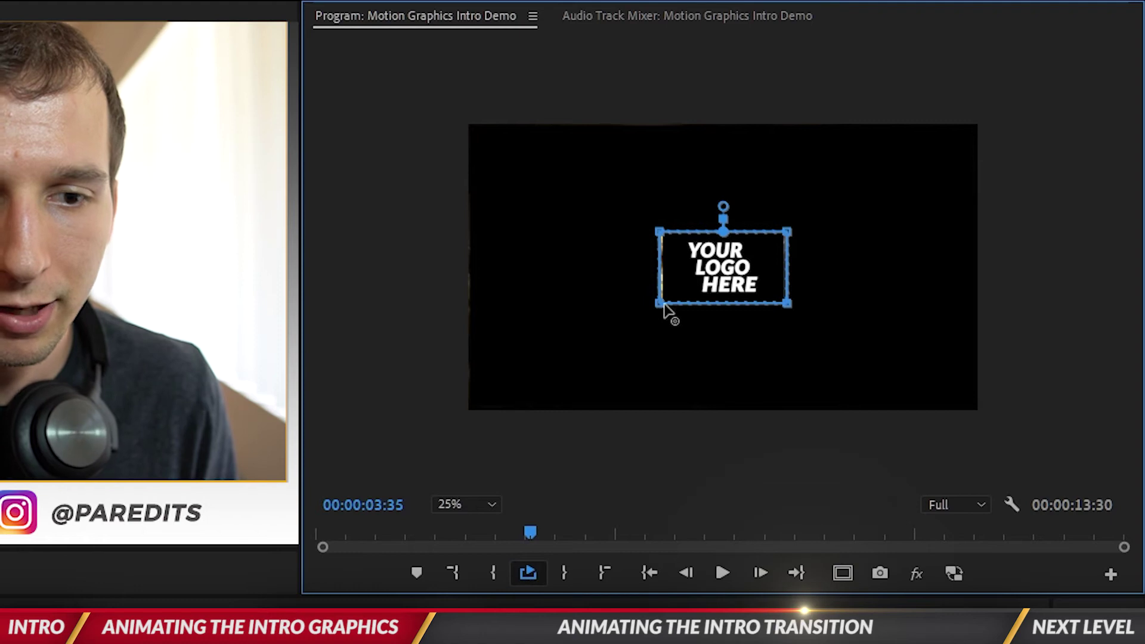
click(840, 576)
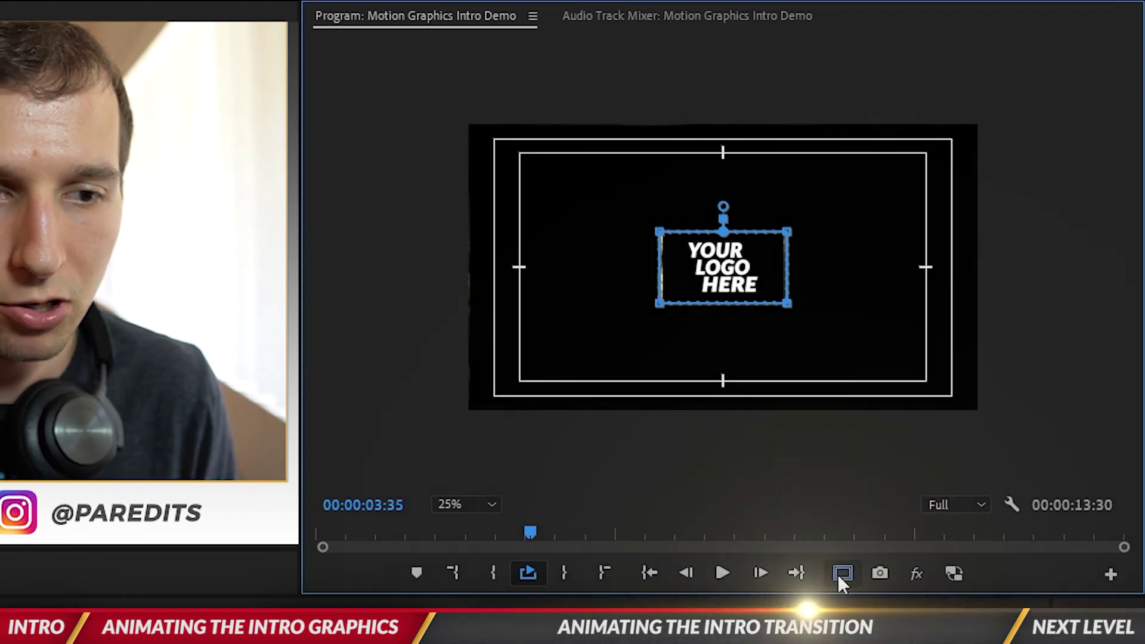
click(1109, 576)
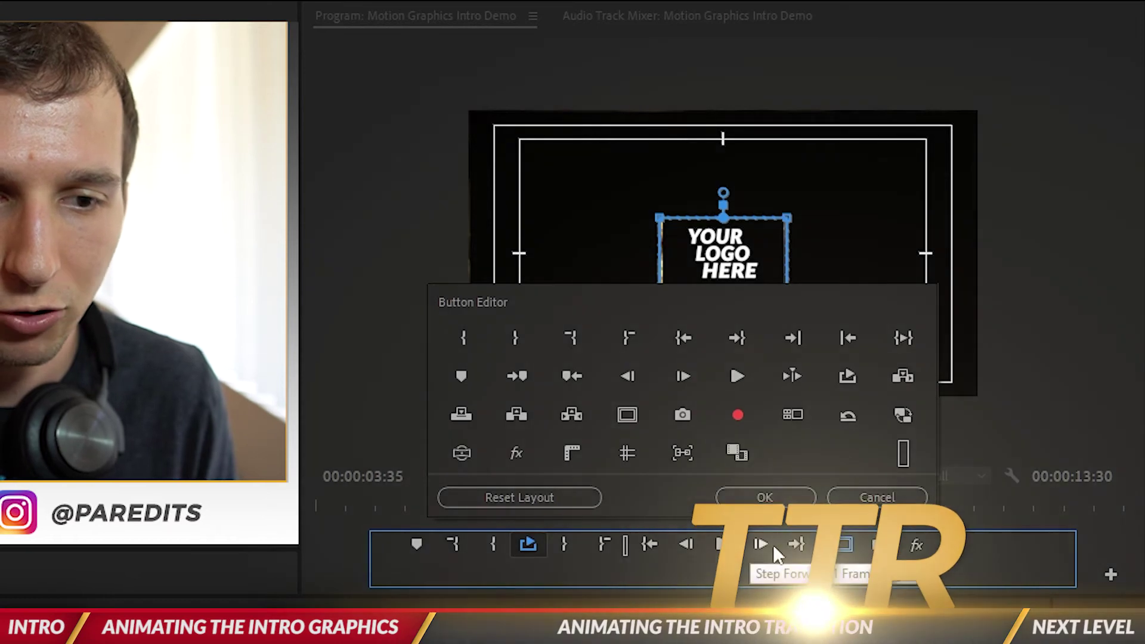
click(876, 497)
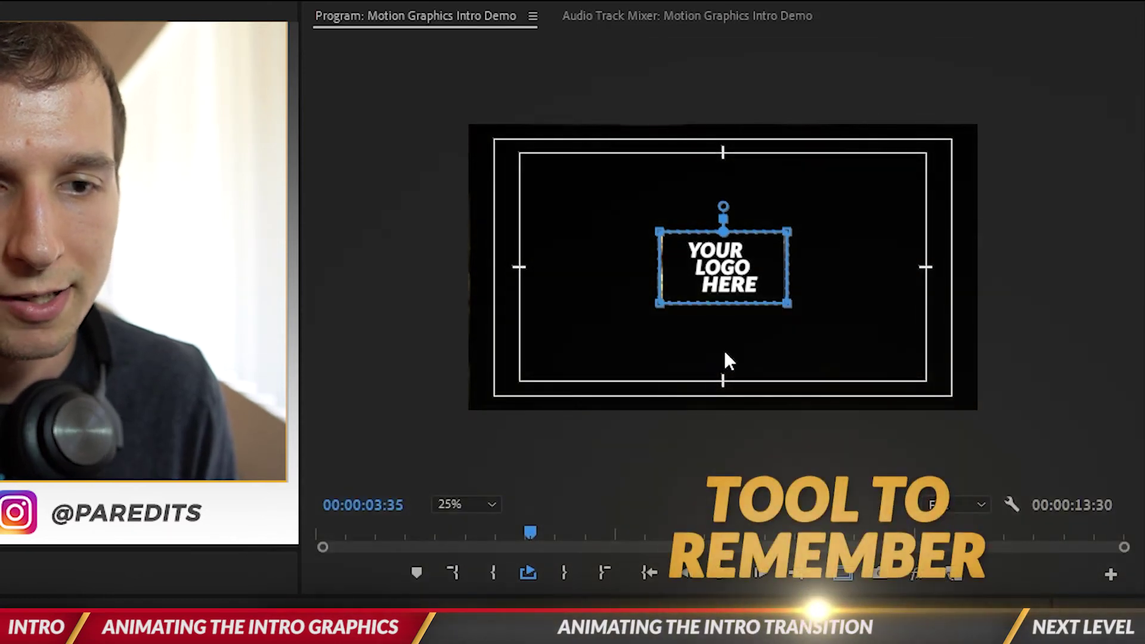
Flatten the Huge Box's mask into a horizontal line through the frame's centre, extending its corner points past both side edges.
drag(659, 303, 451, 269)
drag(656, 236, 444, 271)
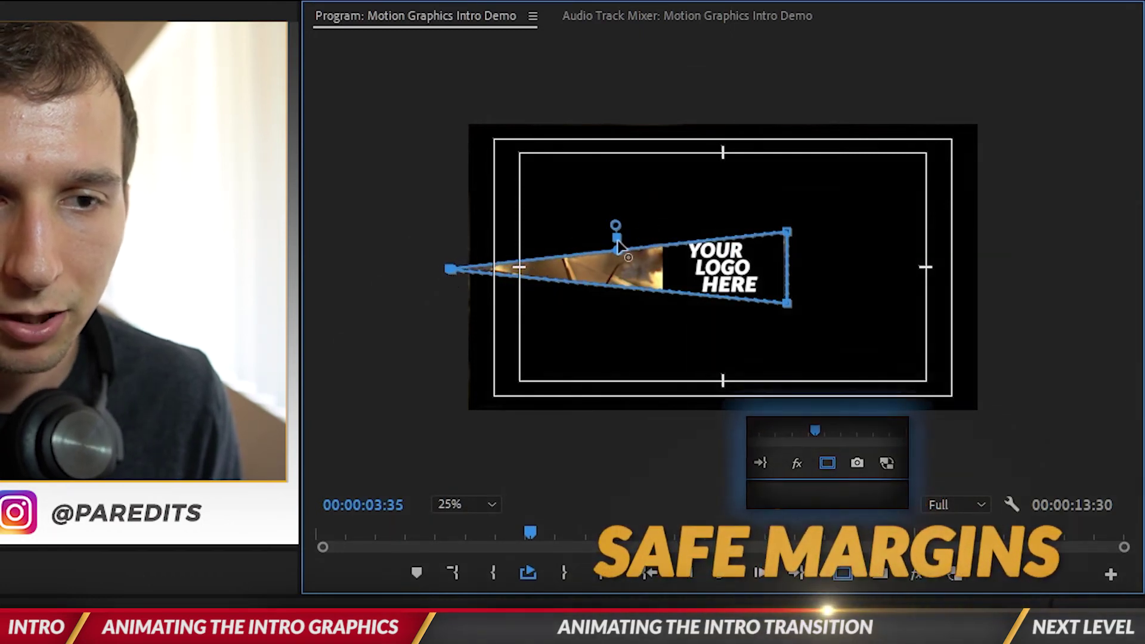
drag(788, 233, 1024, 274)
click(813, 306)
drag(815, 300, 1017, 268)
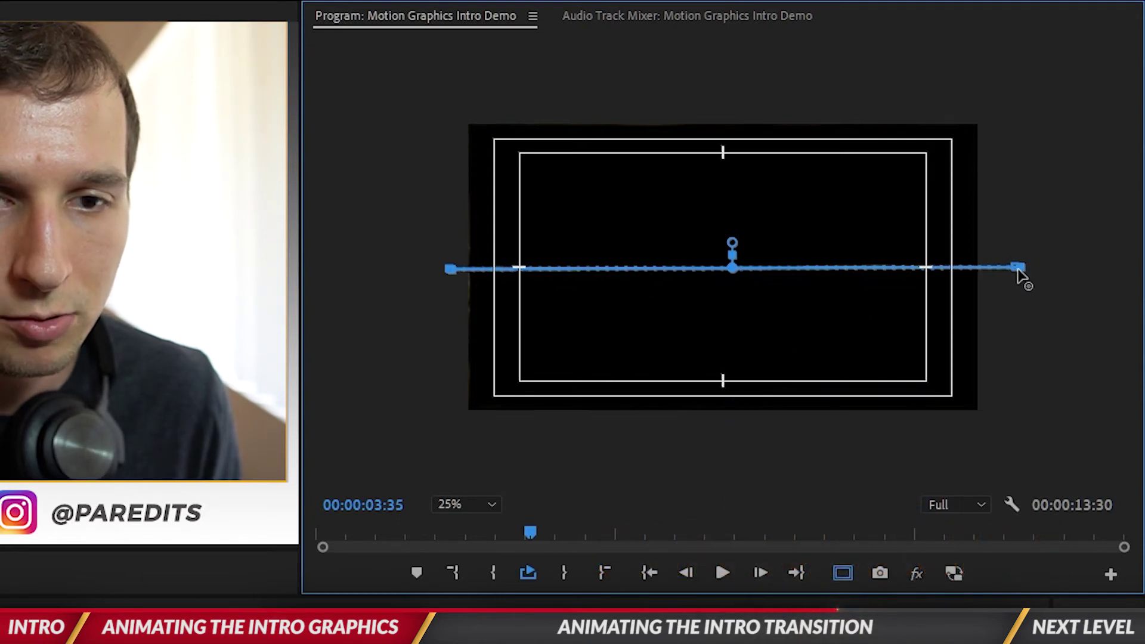
drag(447, 271, 448, 267)
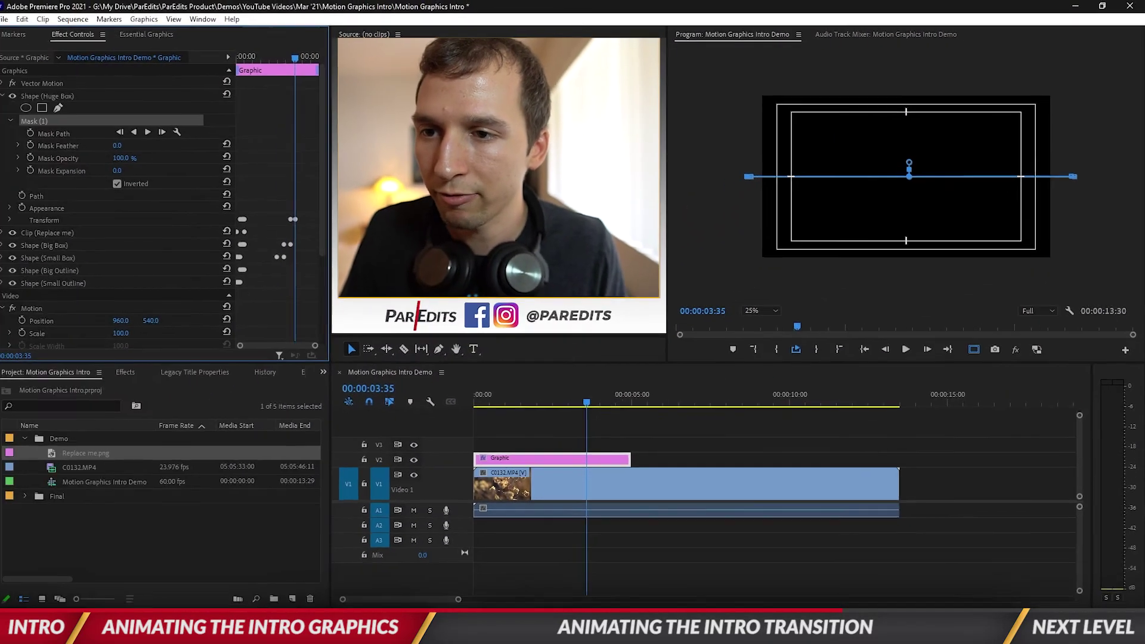
Set the Huge Box's mask feather to 0 and keyframe its mask expansion at -26 at 00:00:03:35.
click(4, 210)
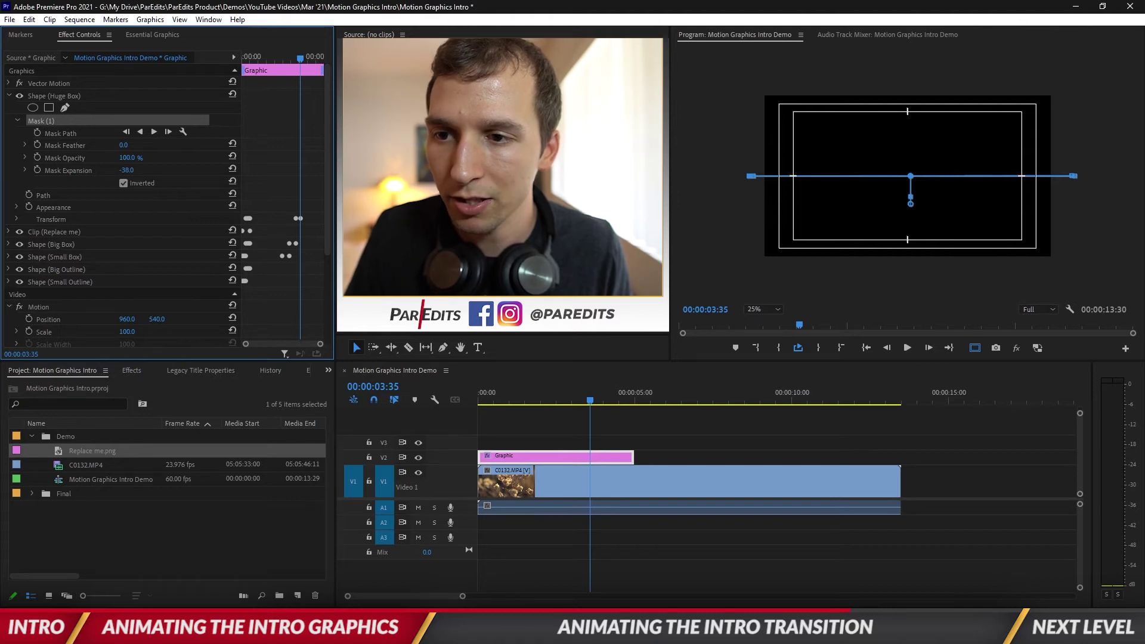
drag(126, 170, 144, 171)
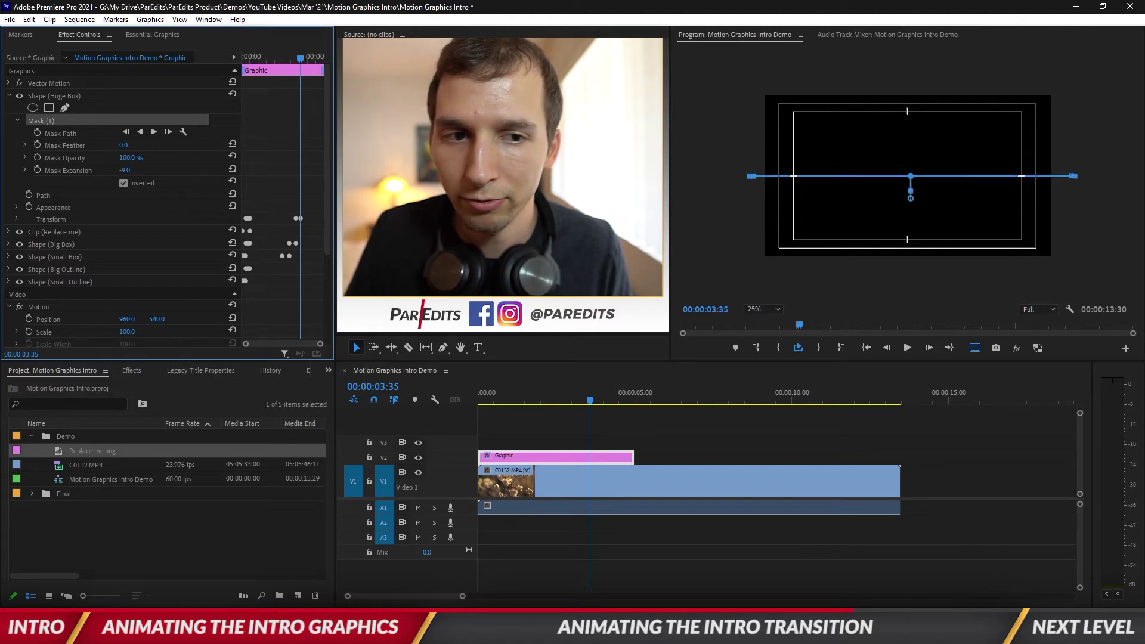
click(735, 439)
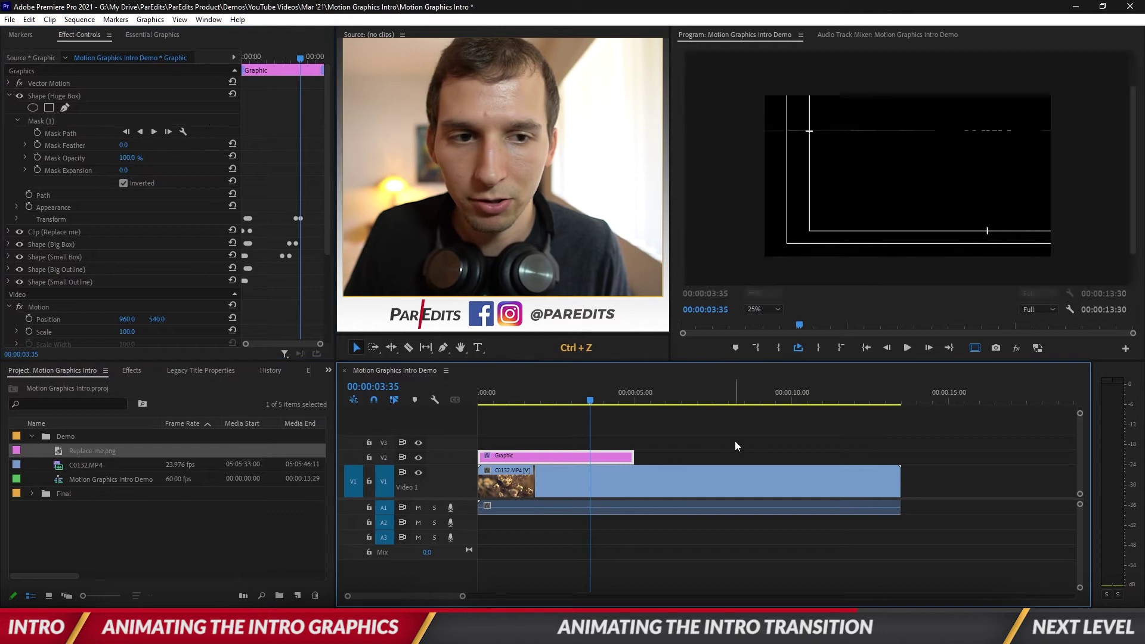
click(582, 459)
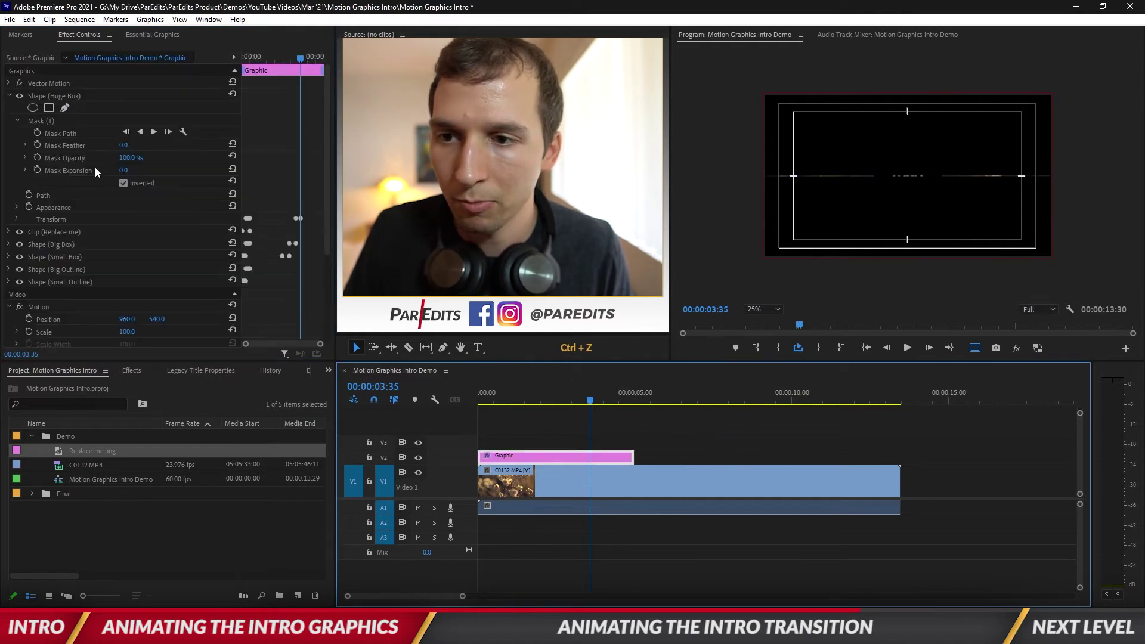
drag(121, 170, 103, 170)
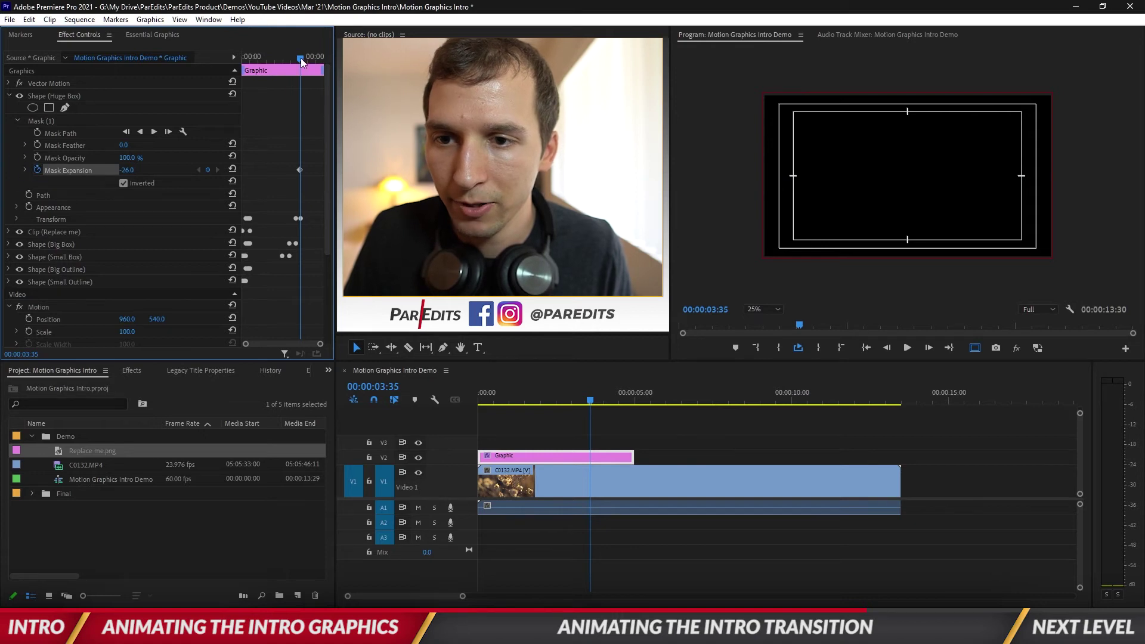
Add a second mask expansion keyframe of 554 to the Huge Box at 00:00:03:53.
drag(302, 62, 310, 62)
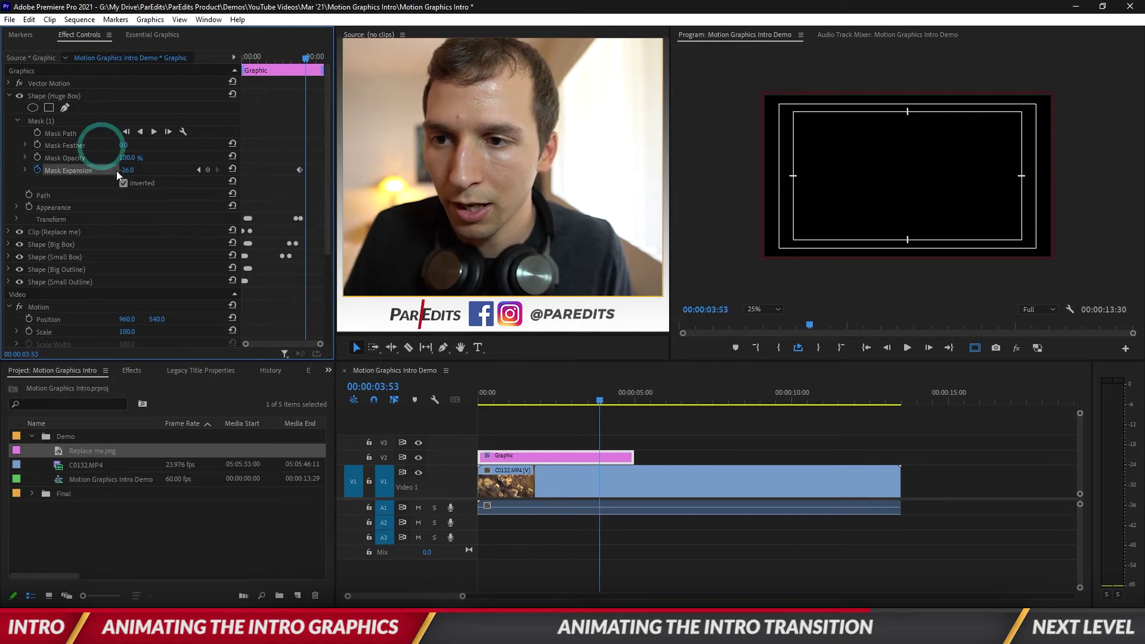
drag(127, 170, 378, 169)
drag(206, 170, 230, 170)
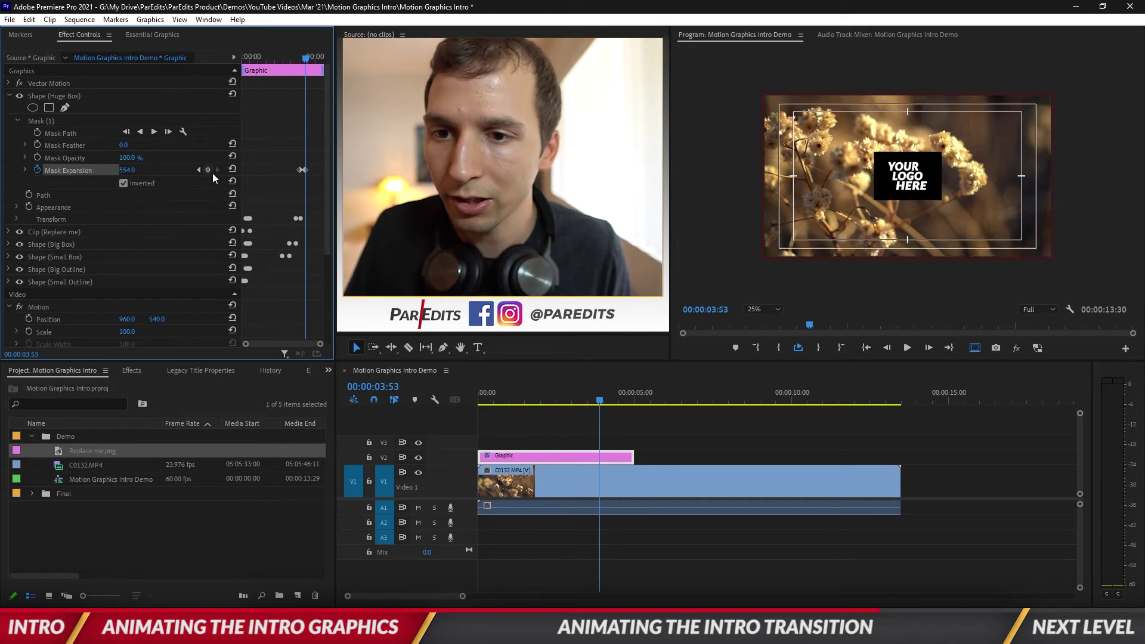
Play the sequence from the beginning to check the mask reveal.
click(687, 422)
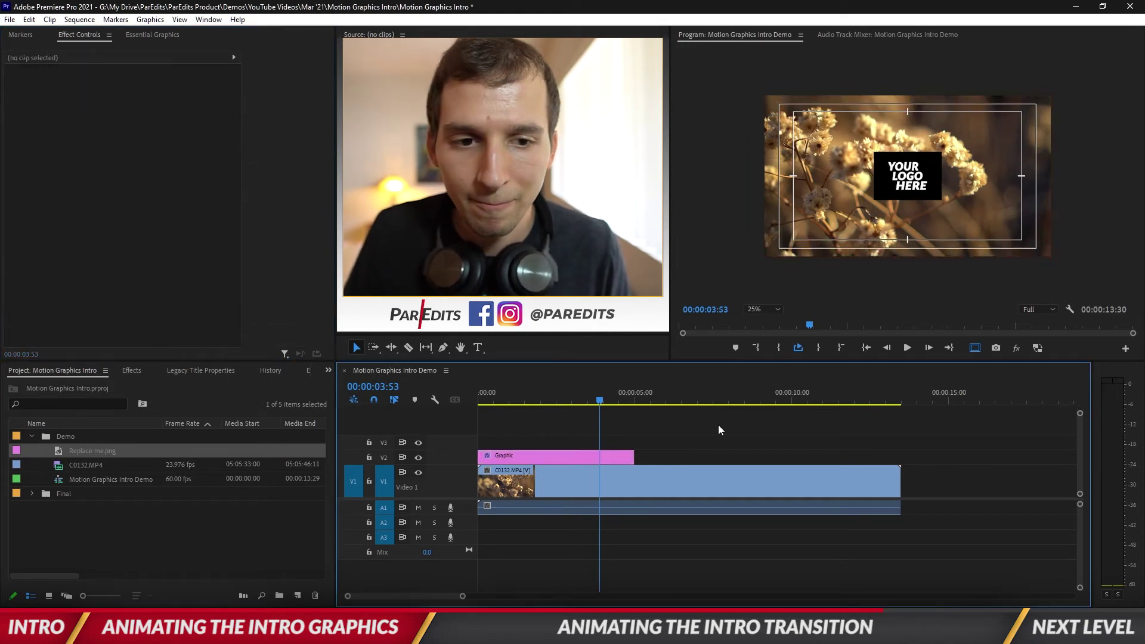
click(866, 347)
key(space)
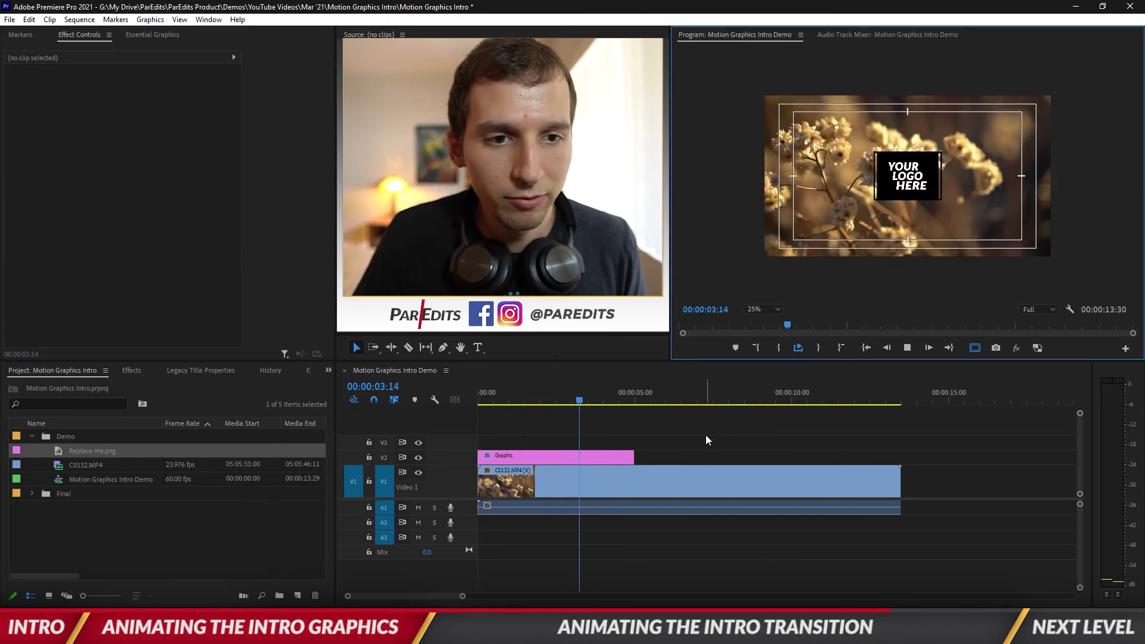
key(space)
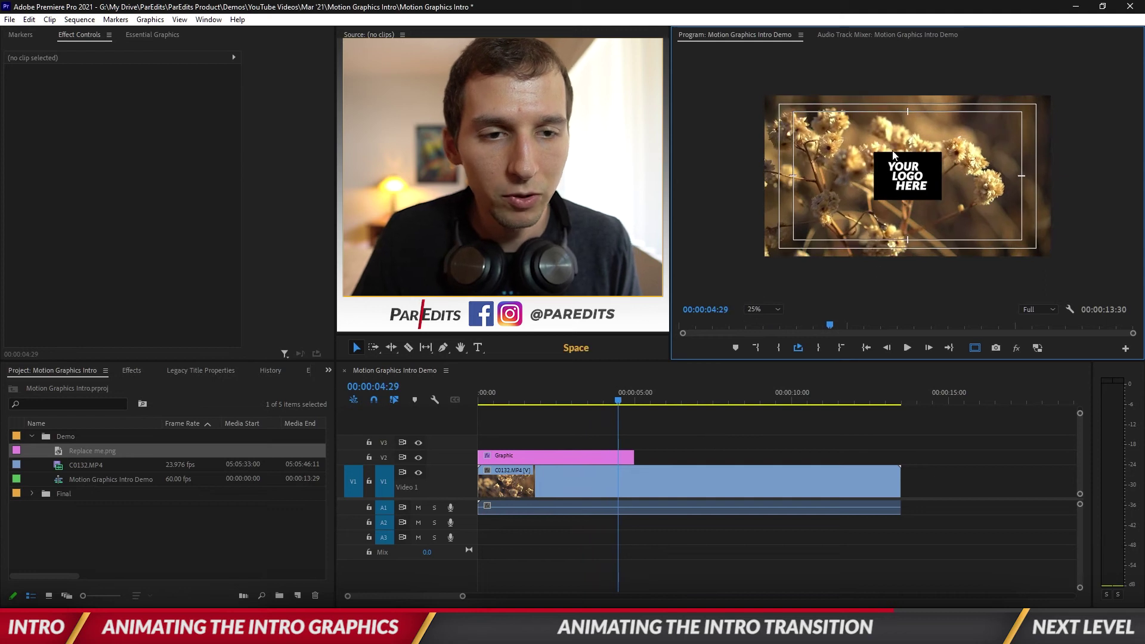
Keyframe the Replace me logo clip's opacity at 100 at 00:00:03:35 and at 0 one frame further on.
click(599, 399)
drag(596, 400, 593, 398)
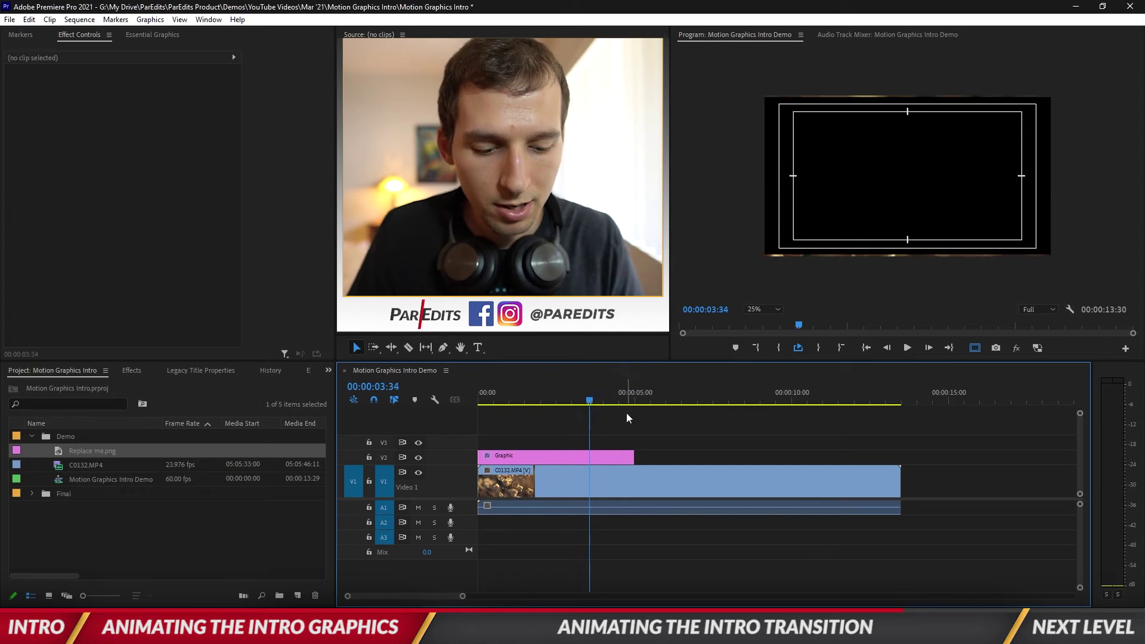
click(609, 458)
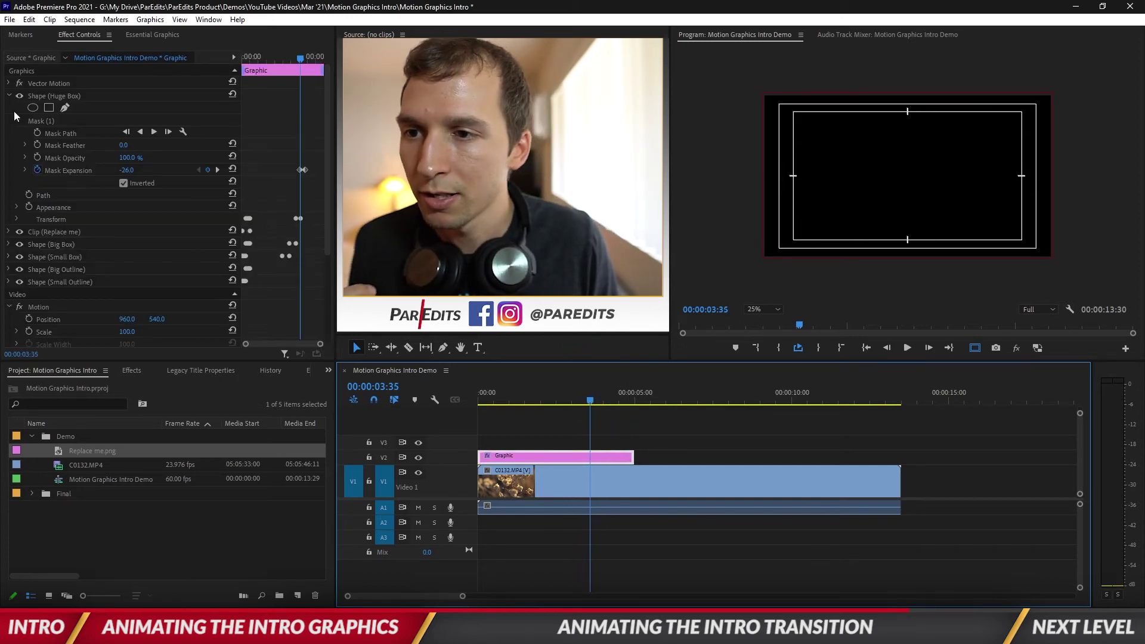
click(8, 96)
click(53, 108)
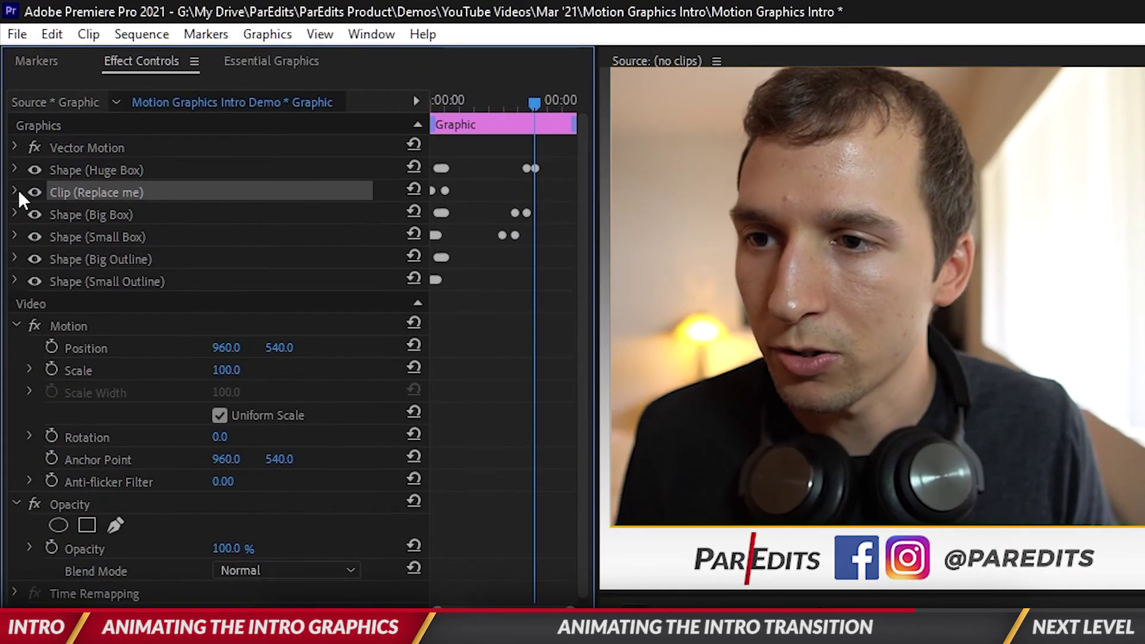
click(16, 191)
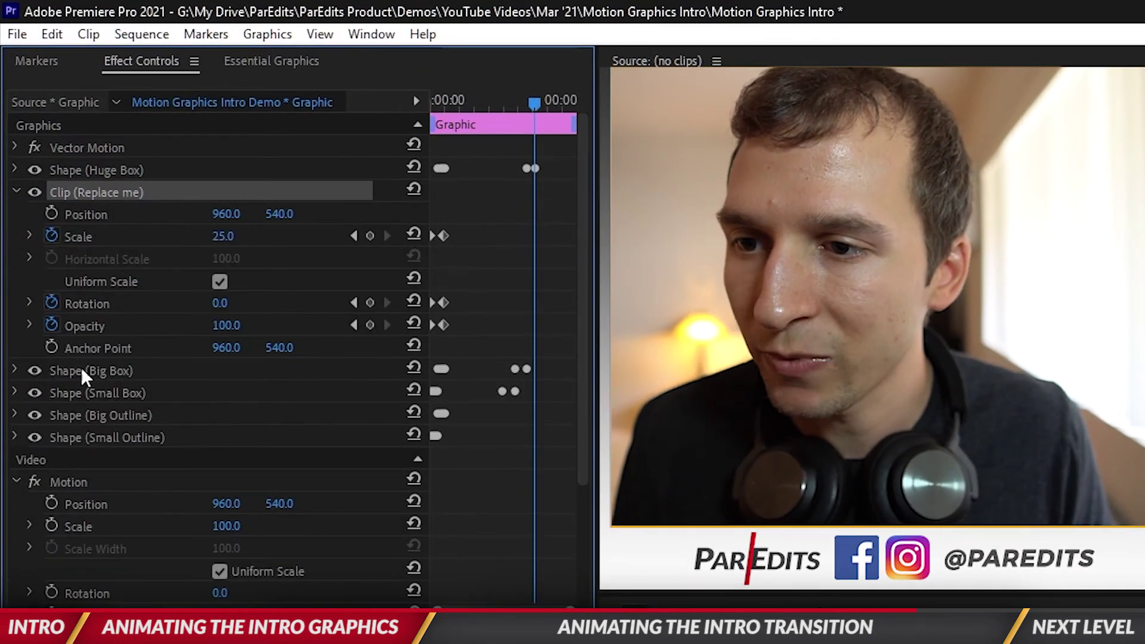
click(369, 324)
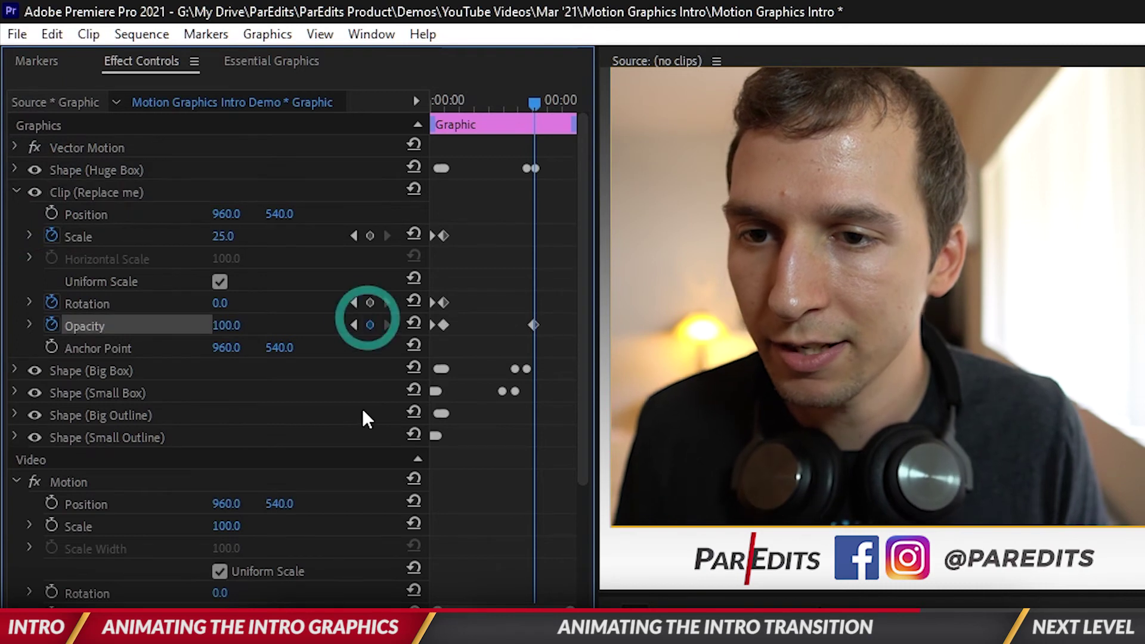
key(Right)
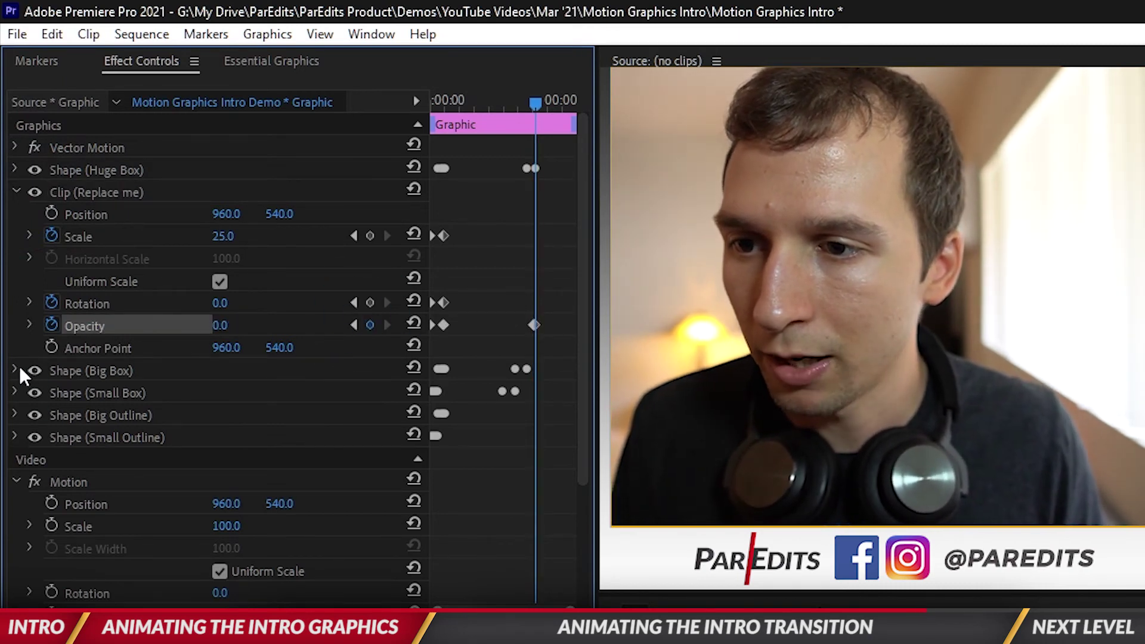
Add opacity keyframes that cut the Big Box, Small Box, Big Outline and Small Outline to 0% around 00:00:03:35.
click(15, 192)
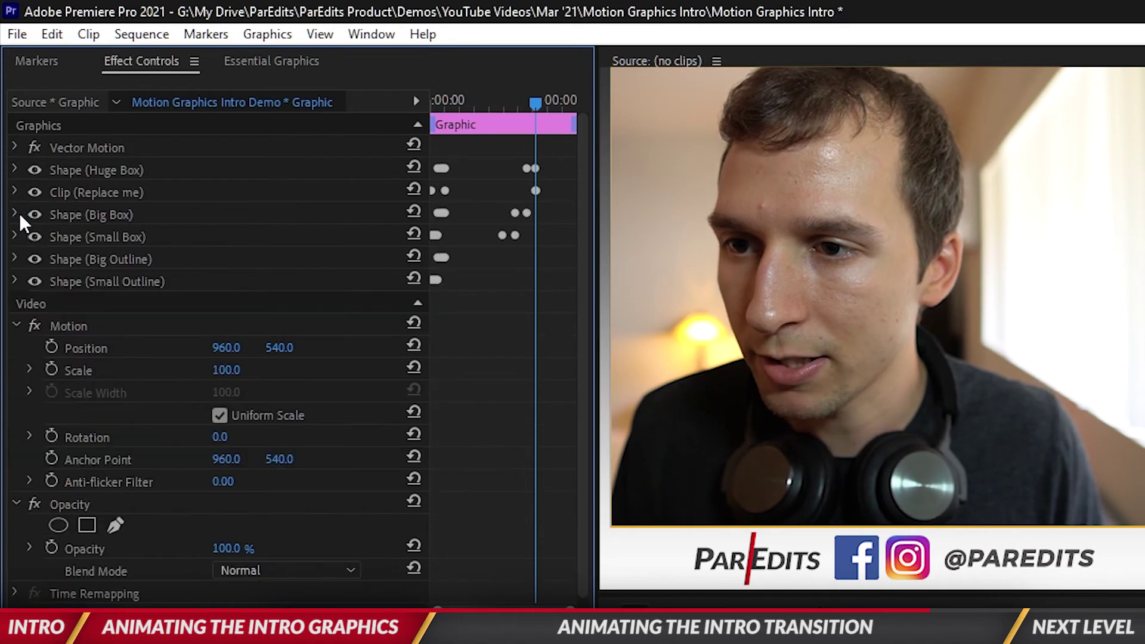
click(16, 213)
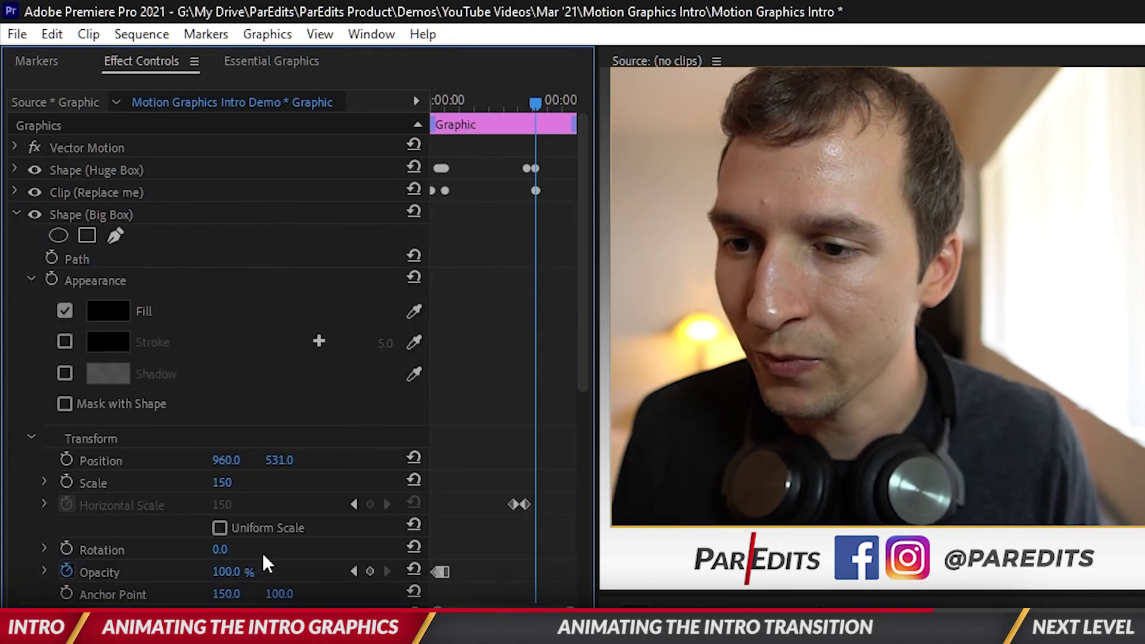
click(534, 574)
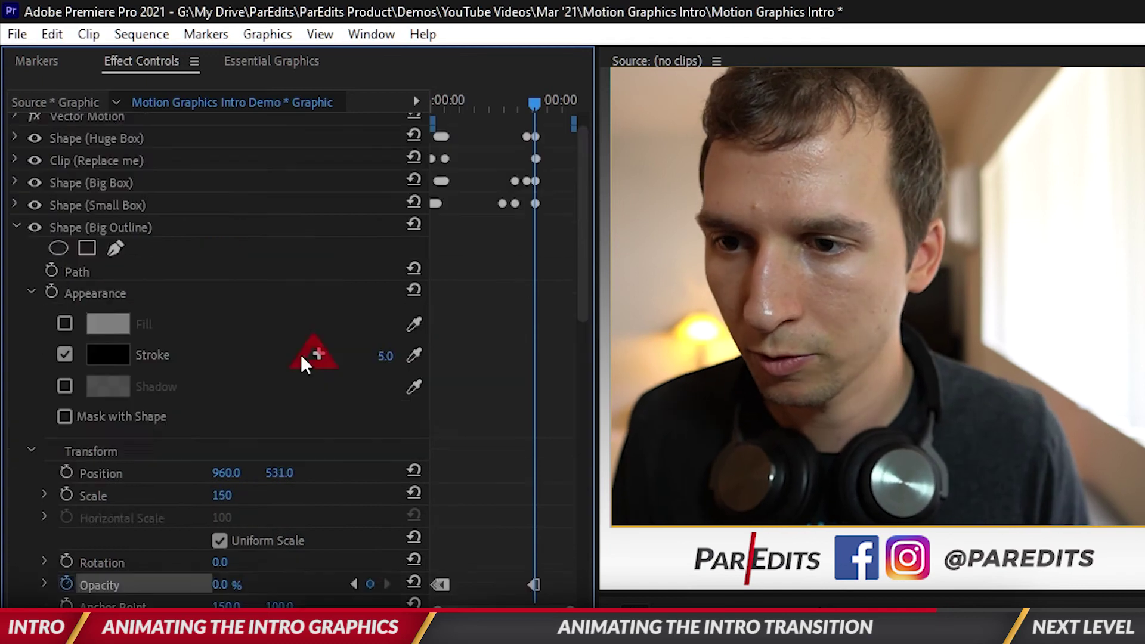
click(17, 283)
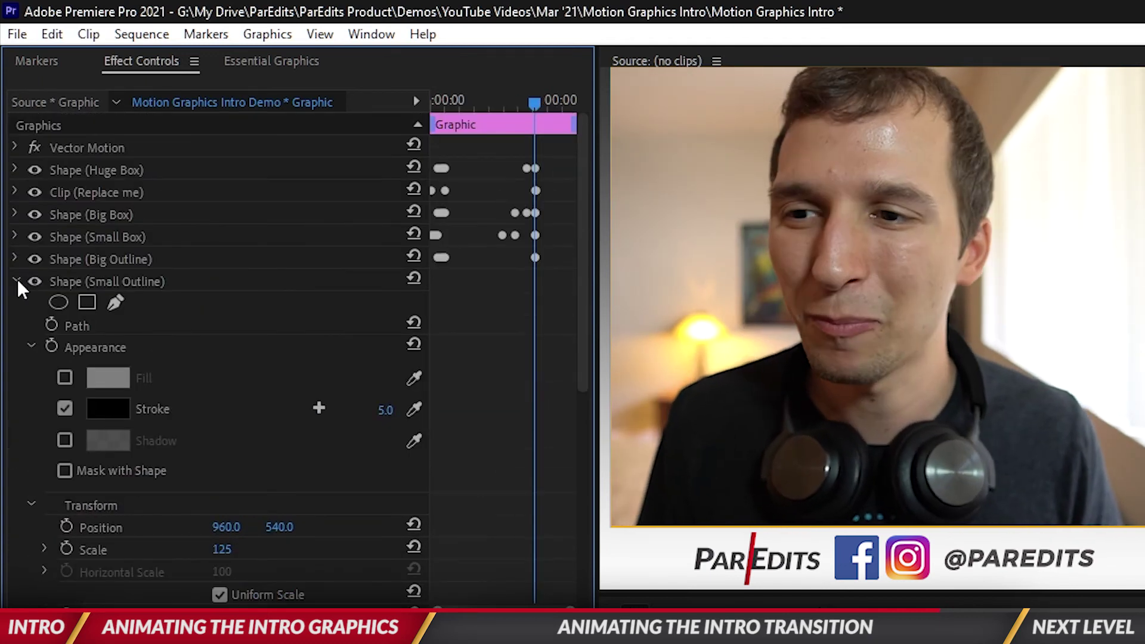
click(17, 283)
click(517, 273)
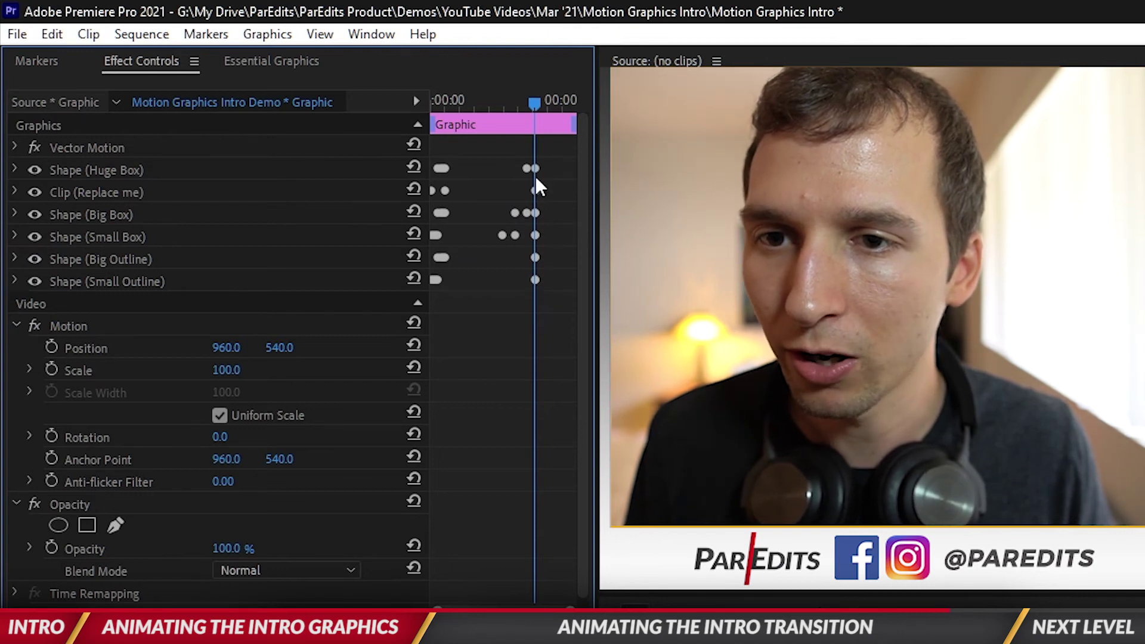
Expand the Huge Box's settings and select its mask to check the expansion keyframes.
key(ctrl+s)
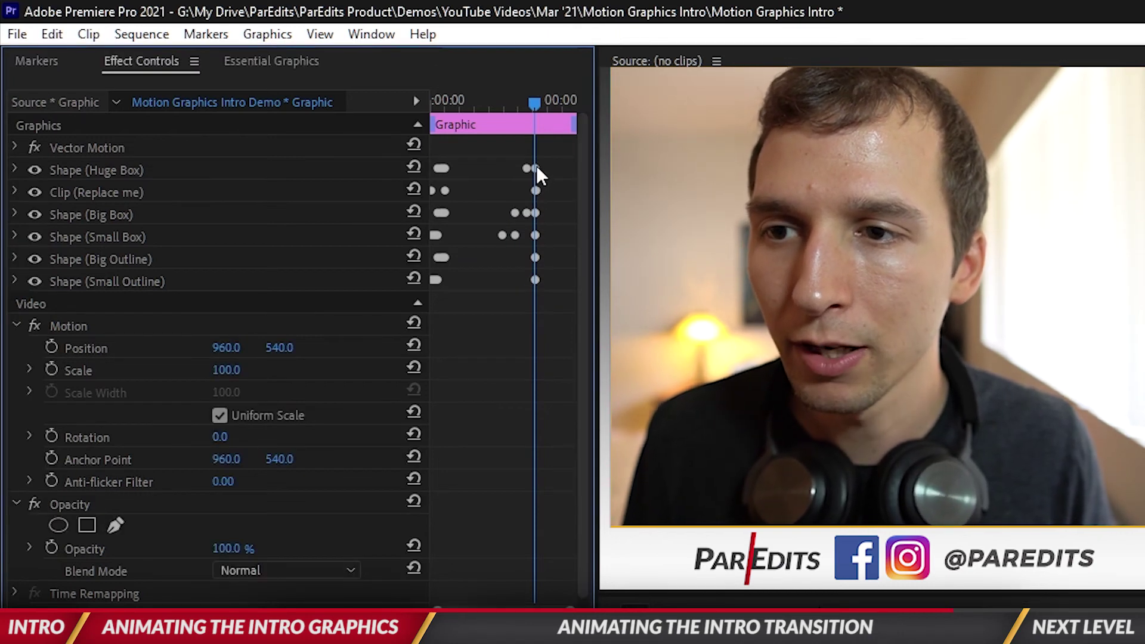
click(15, 170)
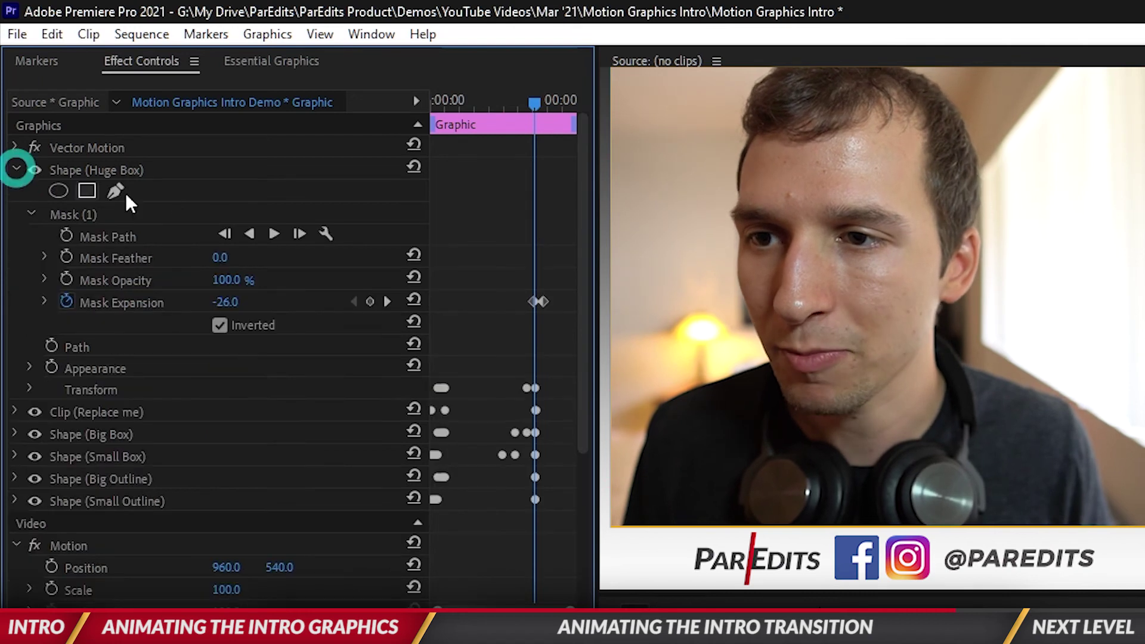
click(86, 213)
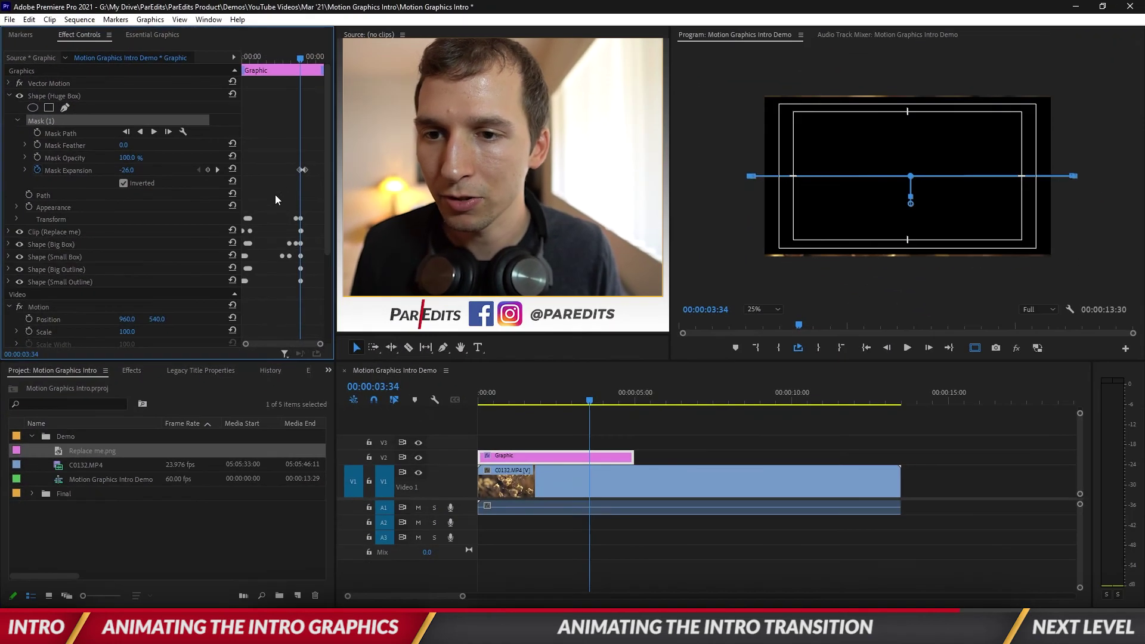
Deselect the graphic, restore the program monitor's zoom to Fit and turn off the safe margins.
click(657, 434)
click(759, 310)
click(762, 321)
click(974, 347)
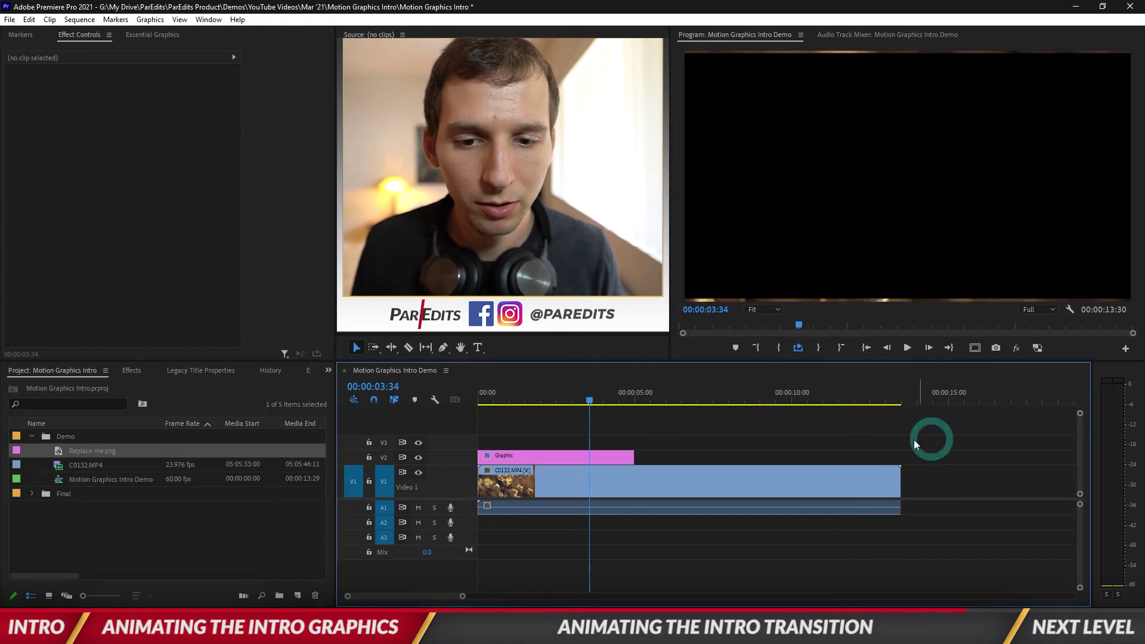
Play the intro twice from the beginning to review the finished transition into the footage.
key(Home)
key(space)
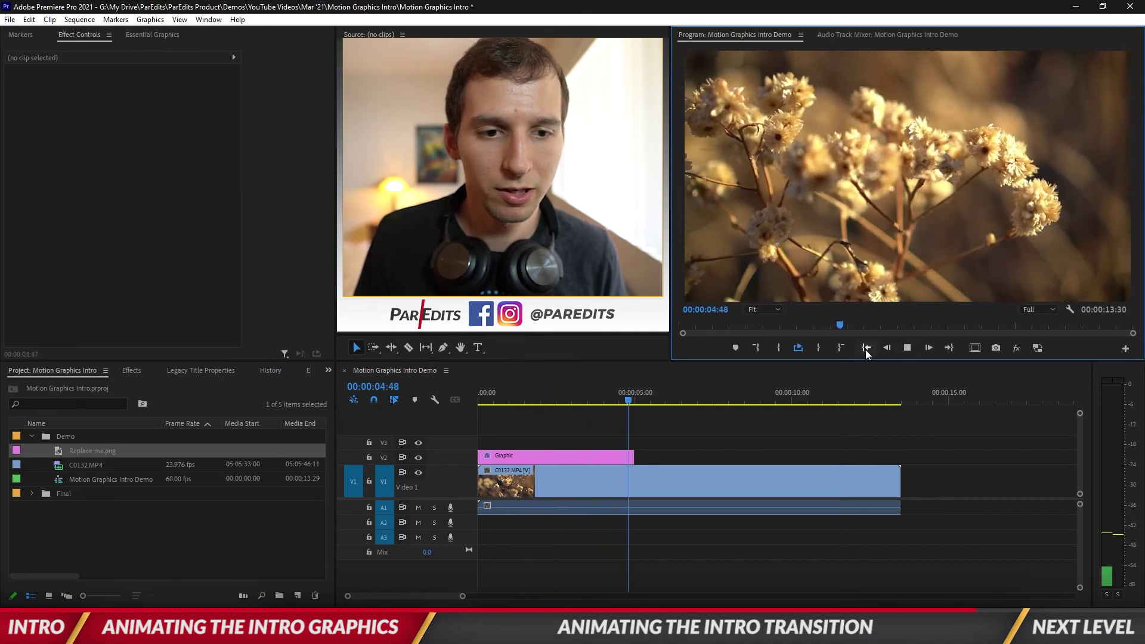
click(866, 348)
key(space)
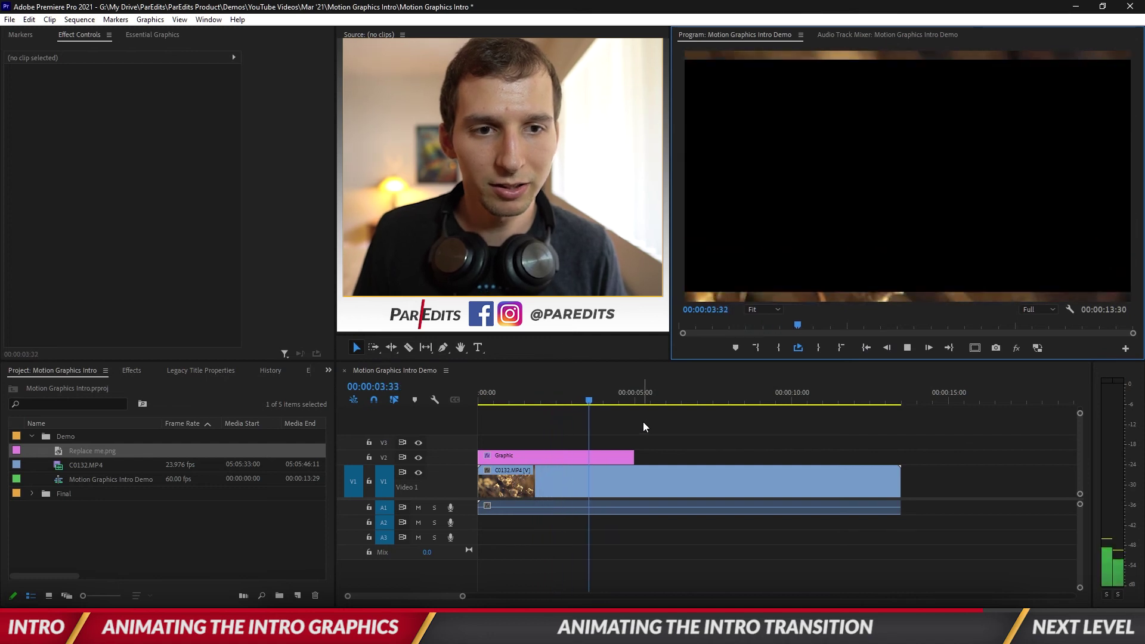
Stop playback and split the C0132.MP4 footage clip at 00:00:03:35 and at 00:00:09:23.
key(space)
drag(610, 398, 591, 400)
key(Left)
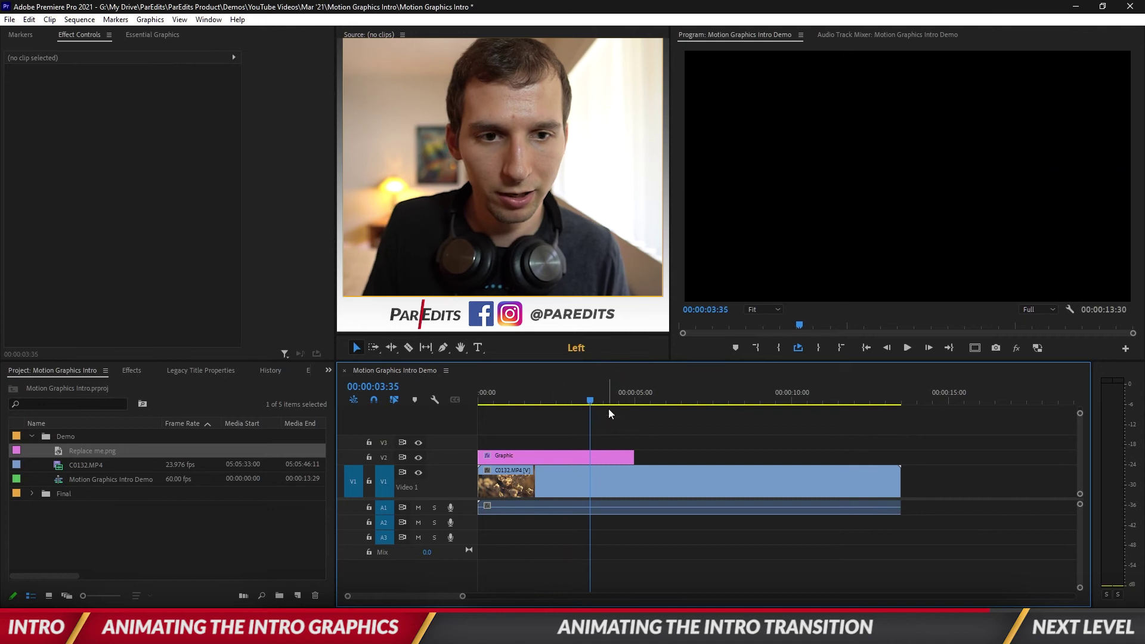
key(c)
click(591, 480)
key(v)
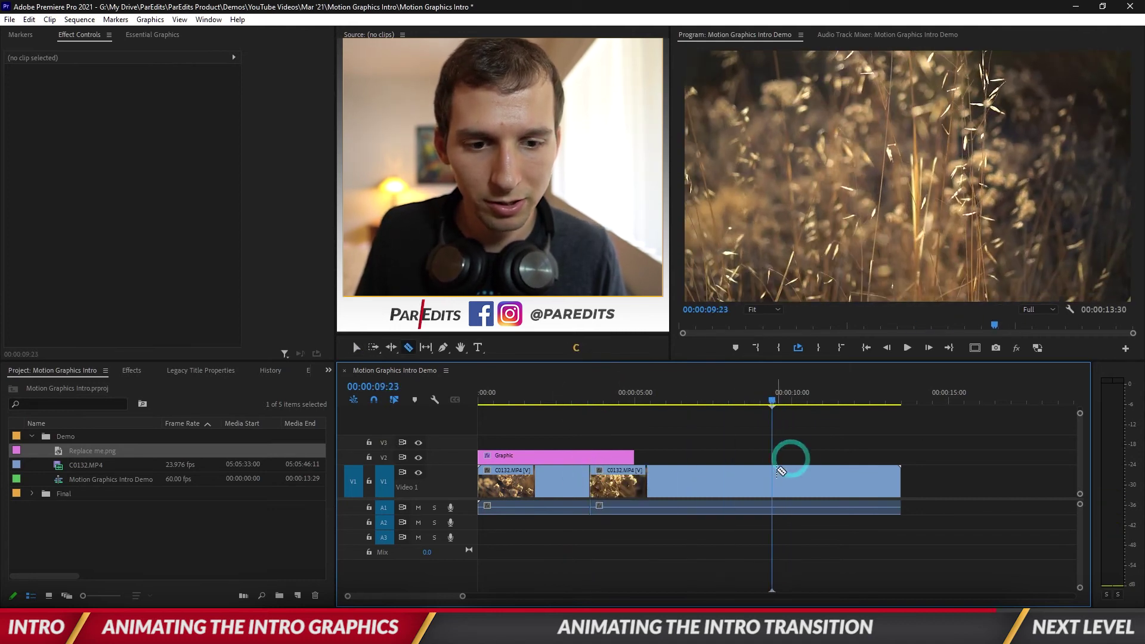
Move the footage segment after 00:00:09:23 to start at 00:00:03:35, delete the leftover piece behind it, and play the intro from the beginning.
key(v)
drag(814, 482, 632, 483)
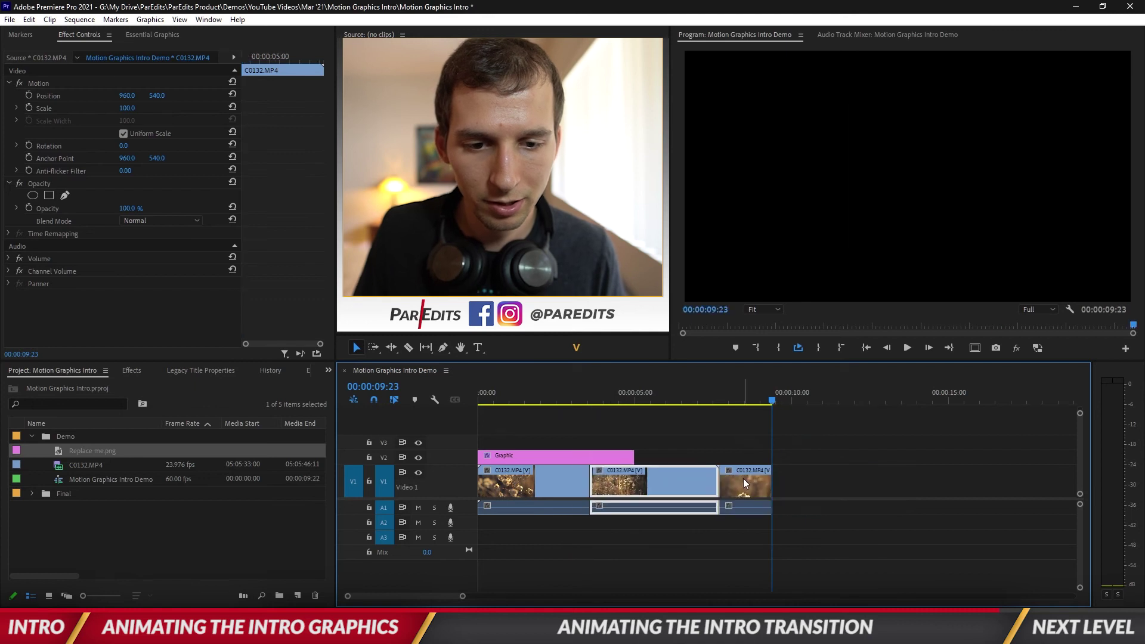
key(Delete)
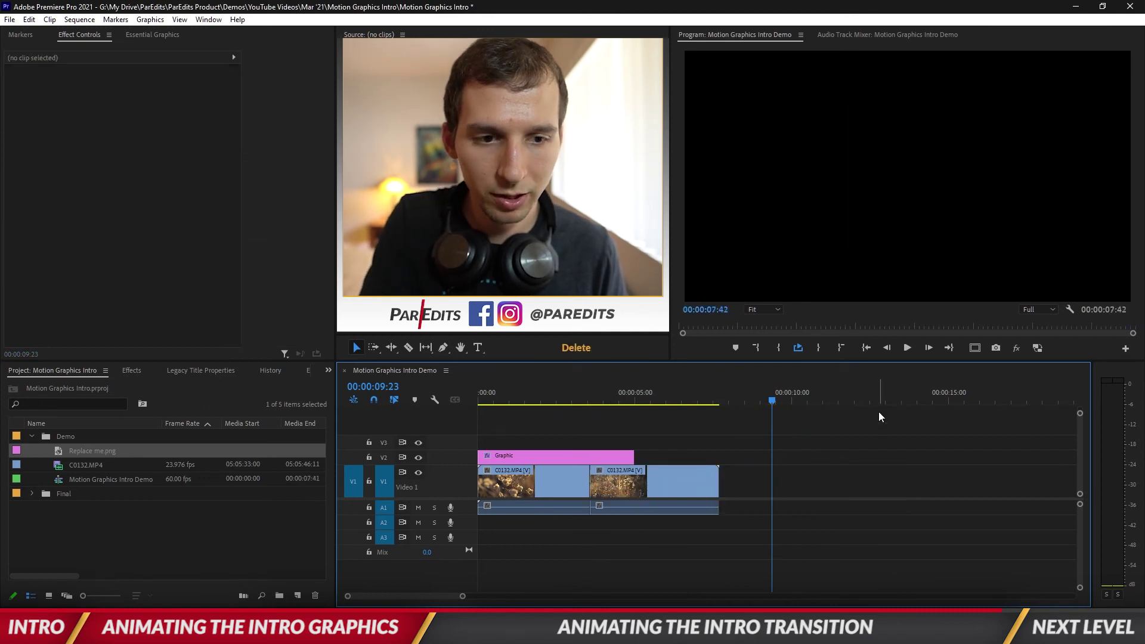
click(874, 345)
key(space)
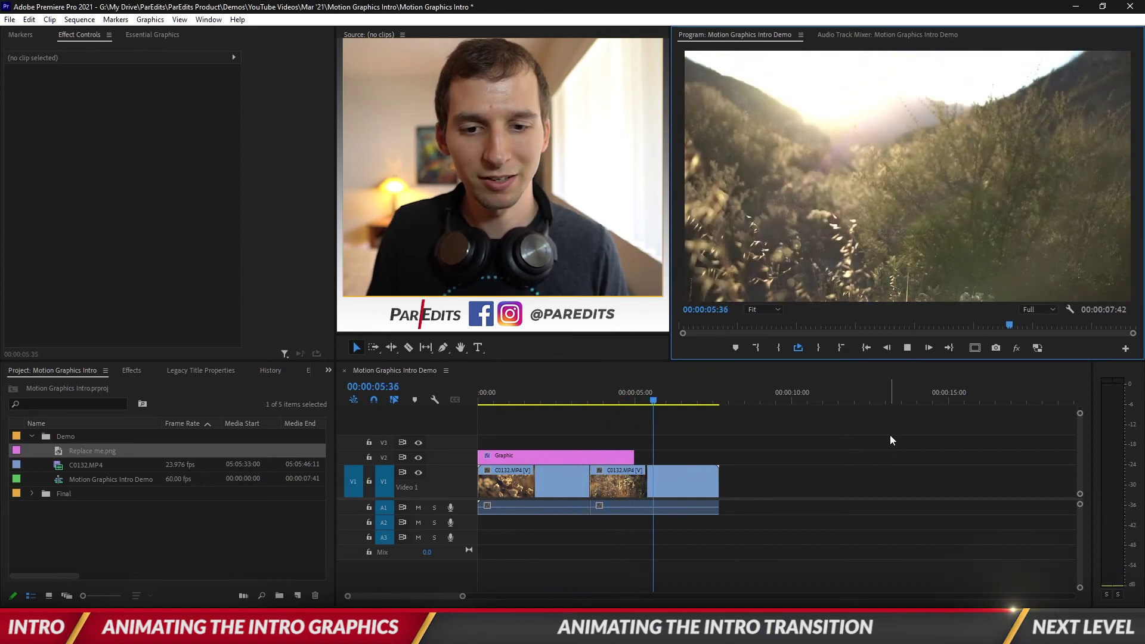
Delete the footage's audio from track A1 while keeping the video, and replay the intro from the beginning.
drag(641, 529, 541, 507)
key(Delete)
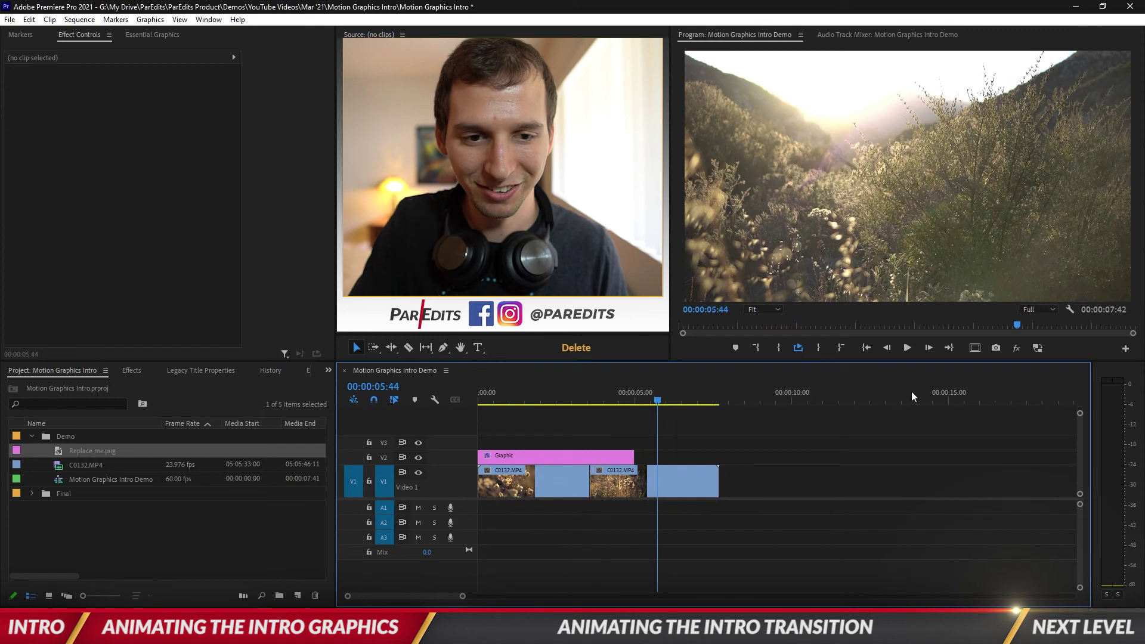
click(865, 348)
key(space)
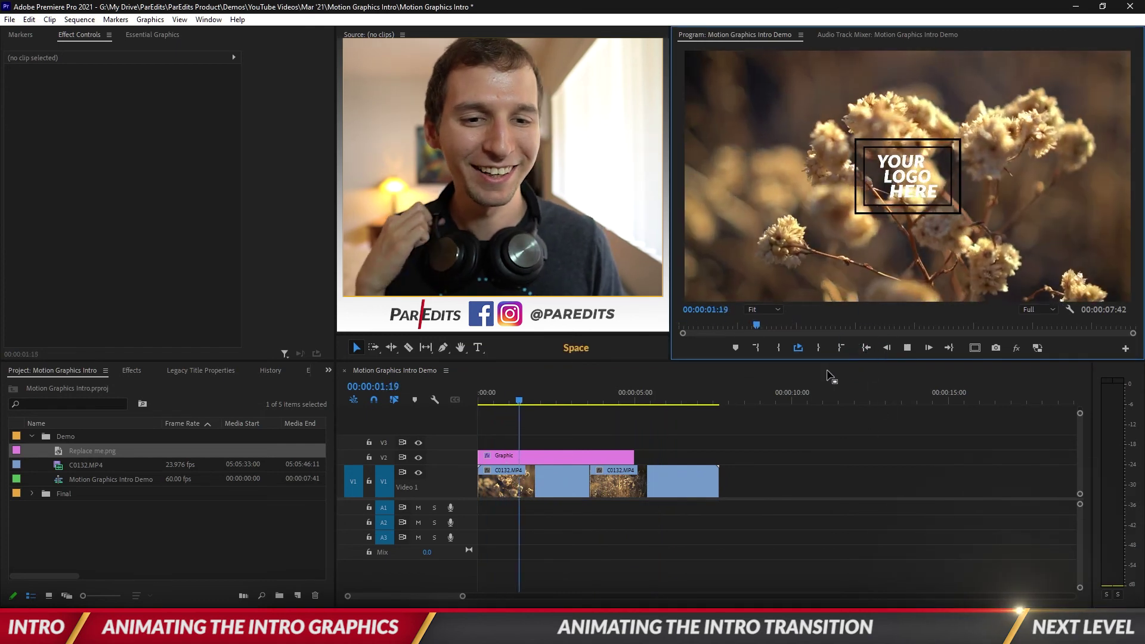
Apply Ease Out to the first and Ease In to the second Mask Expansion keyframe of the graphic's Huge Box, then deselect the graphic.
click(605, 454)
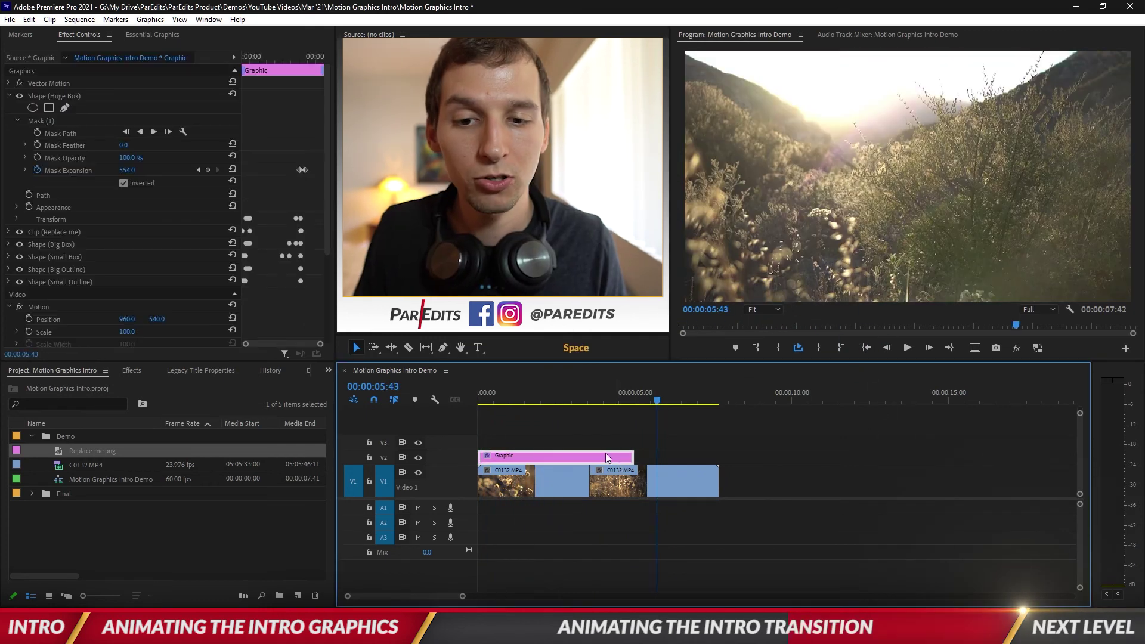
click(575, 396)
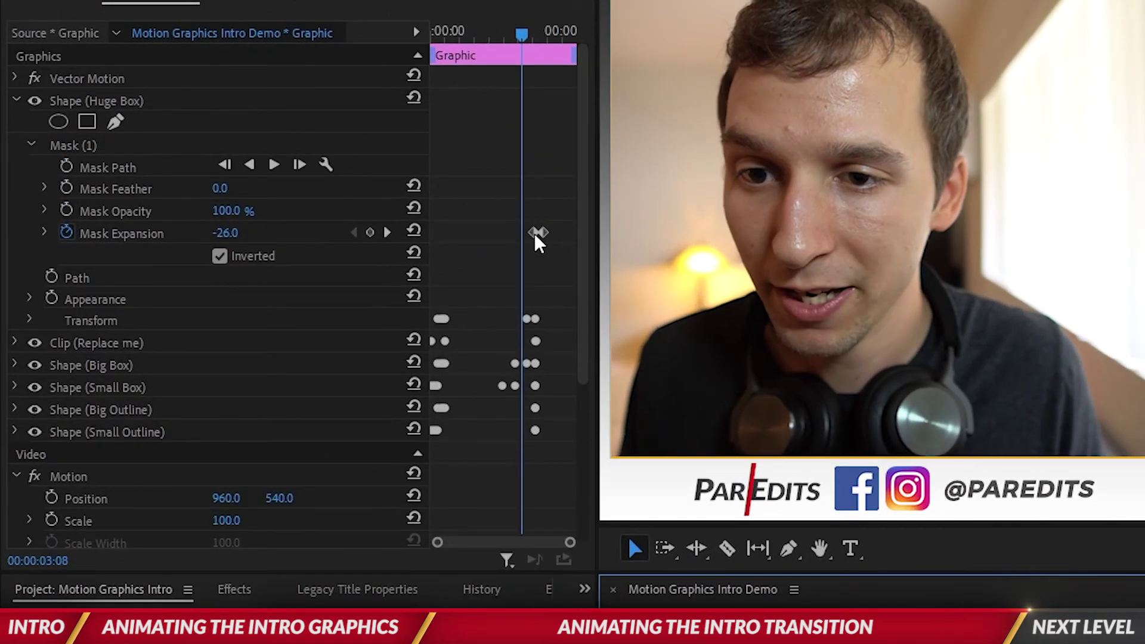
right_click(535, 232)
click(614, 558)
right_click(543, 230)
click(648, 537)
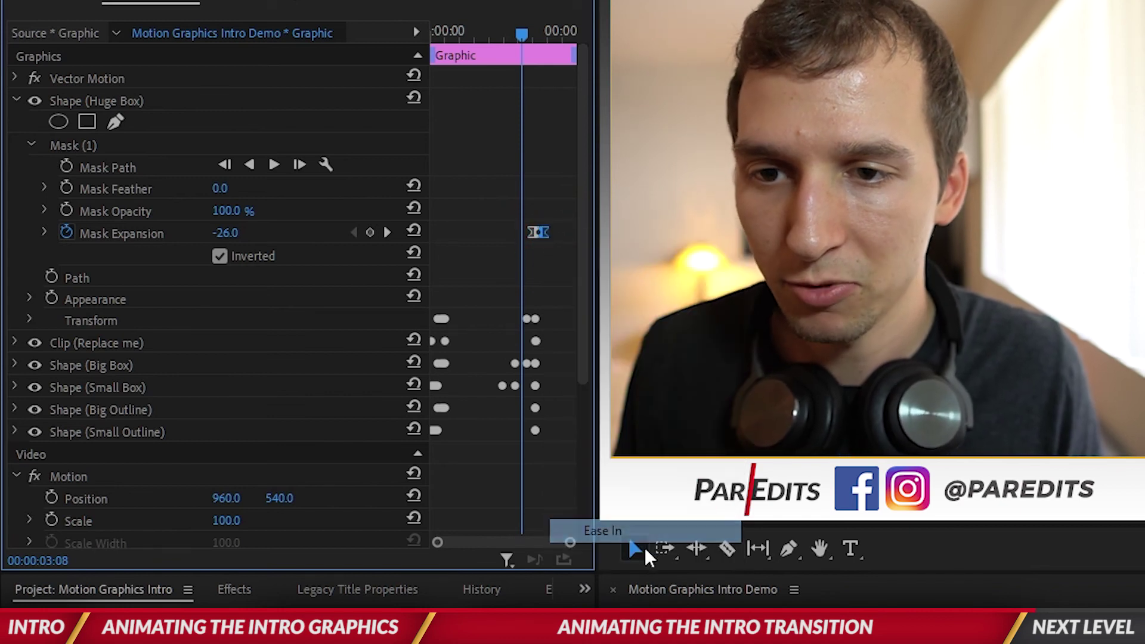
click(594, 585)
shift+click(444, 234)
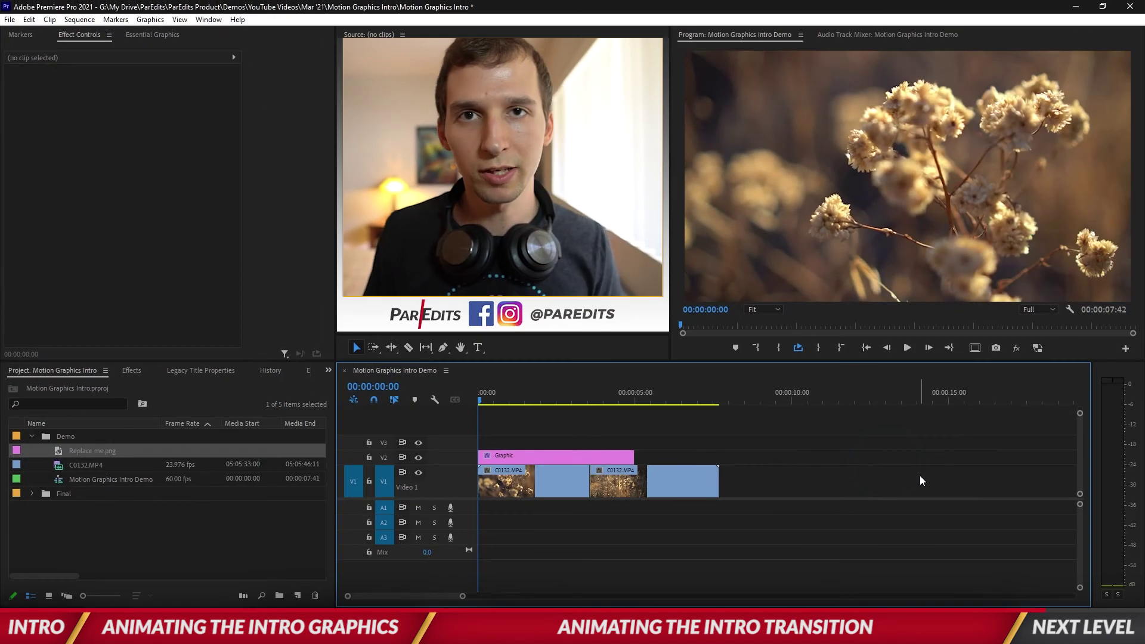
Play the intro twice from the beginning to review the eased mask transition between the two shots.
key(space)
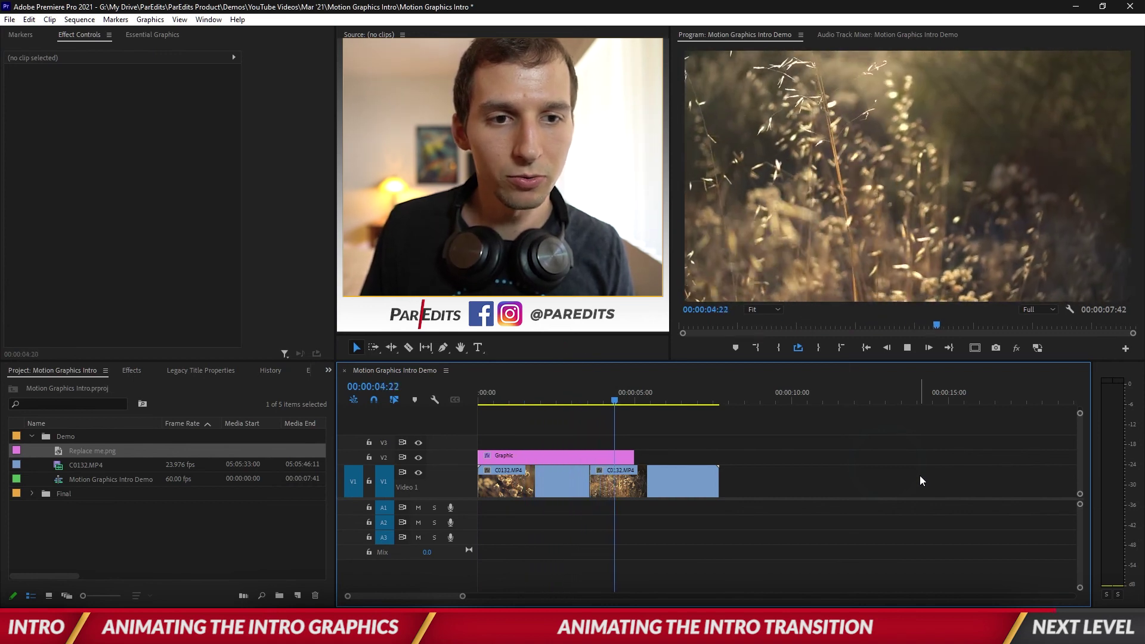
click(866, 348)
key(space)
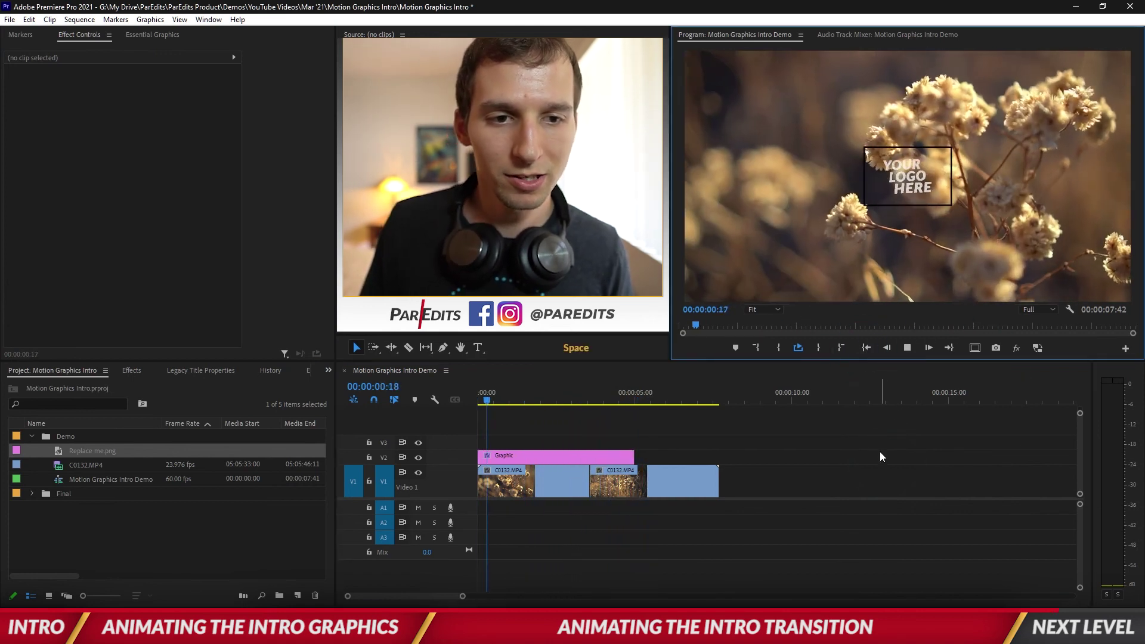